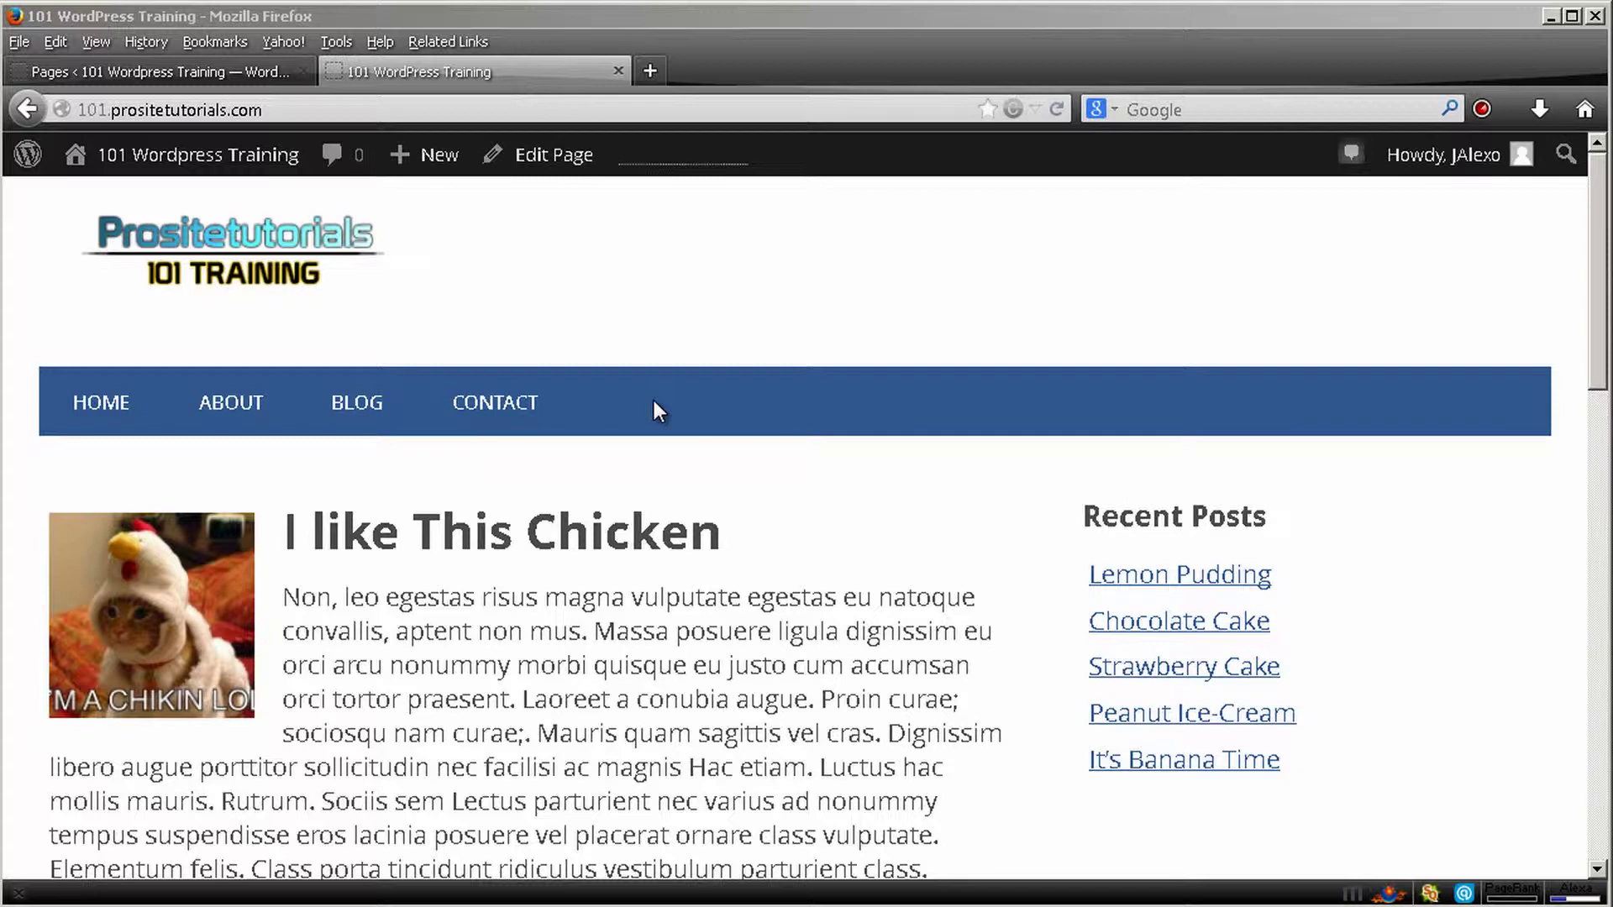
Go back to the dashboard's Pages > All Pages list in the first browser tab.
{"action": "left_click", "coordinate": [229, 72]}
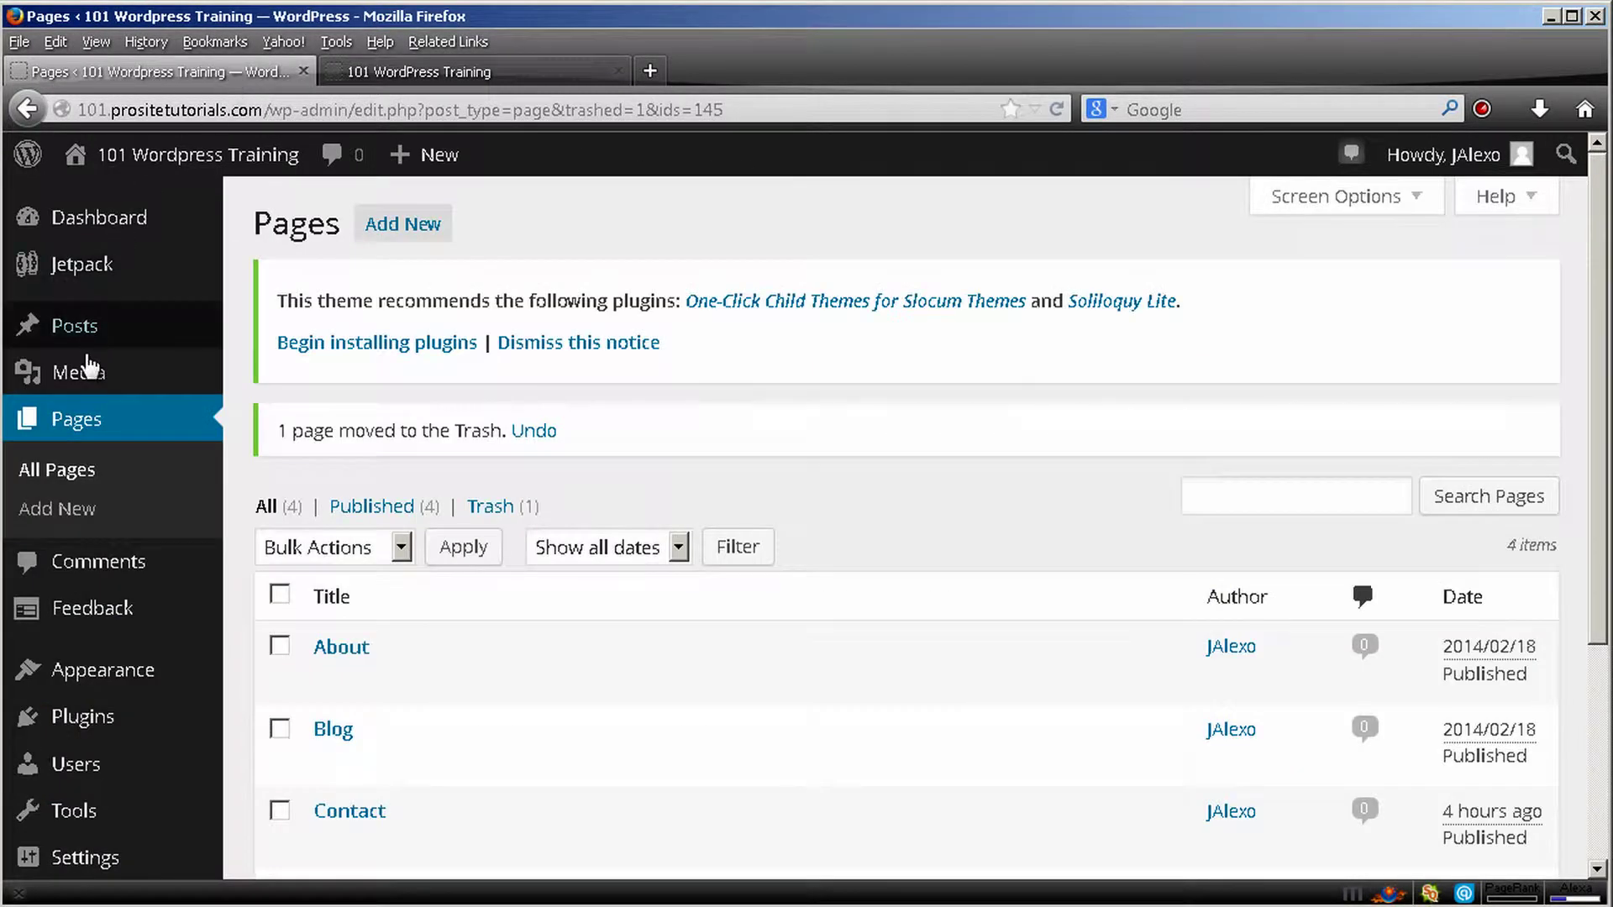
Start a new page titled 'Privacy Policy' and paste placeholder paragraphs into its body.
{"action": "left_click", "coordinate": [438, 230]}
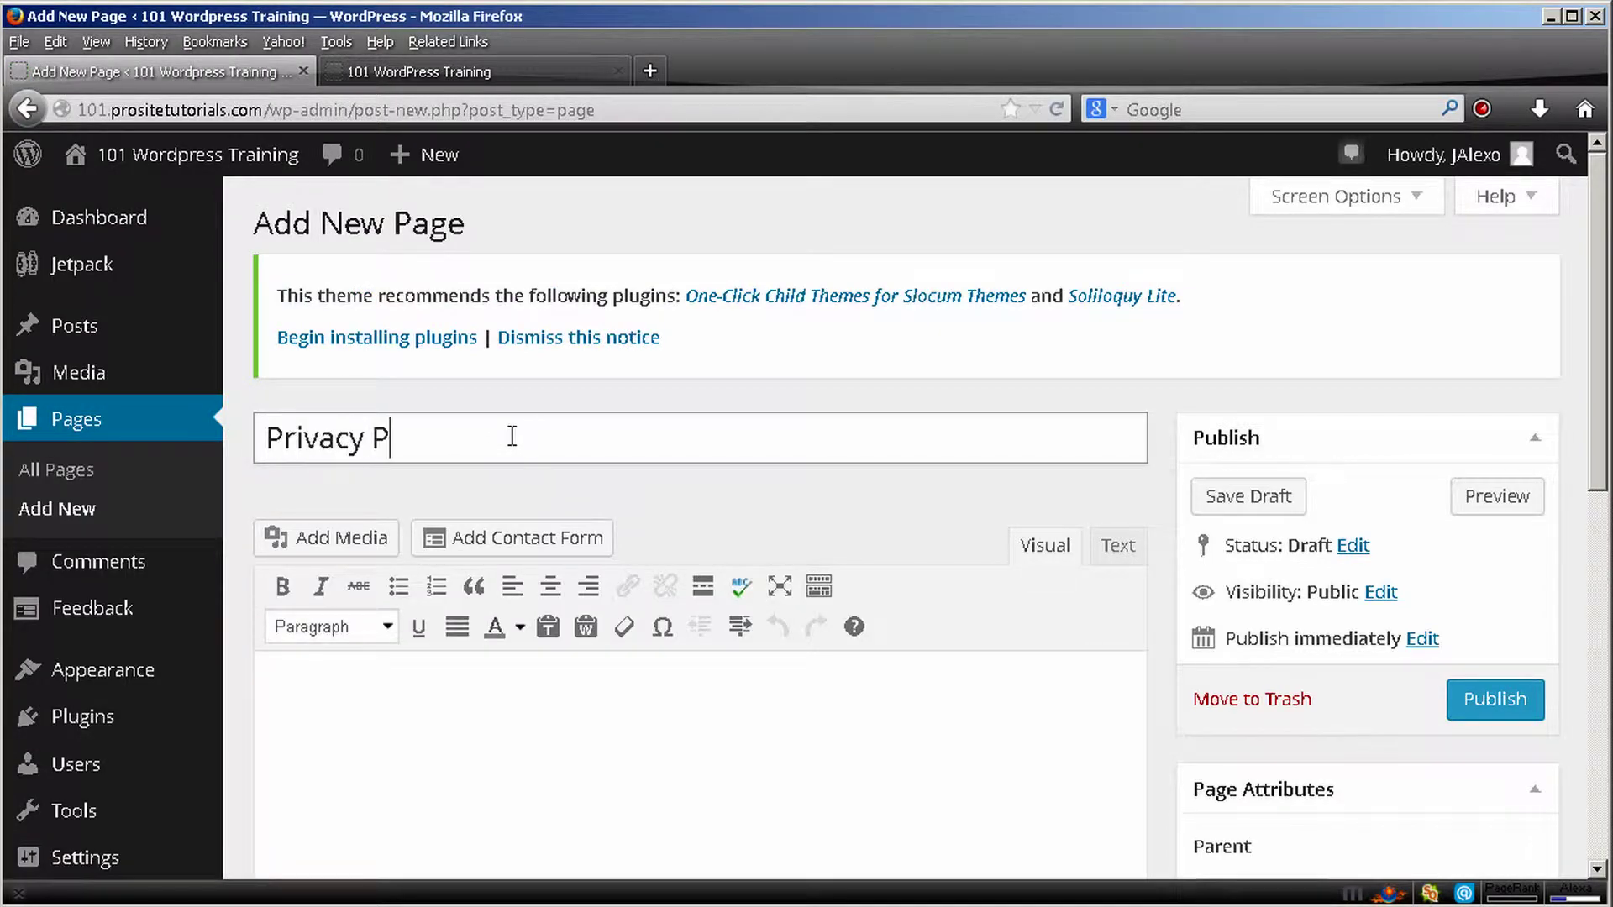
{"action": "left_click", "coordinate": [412, 693]}
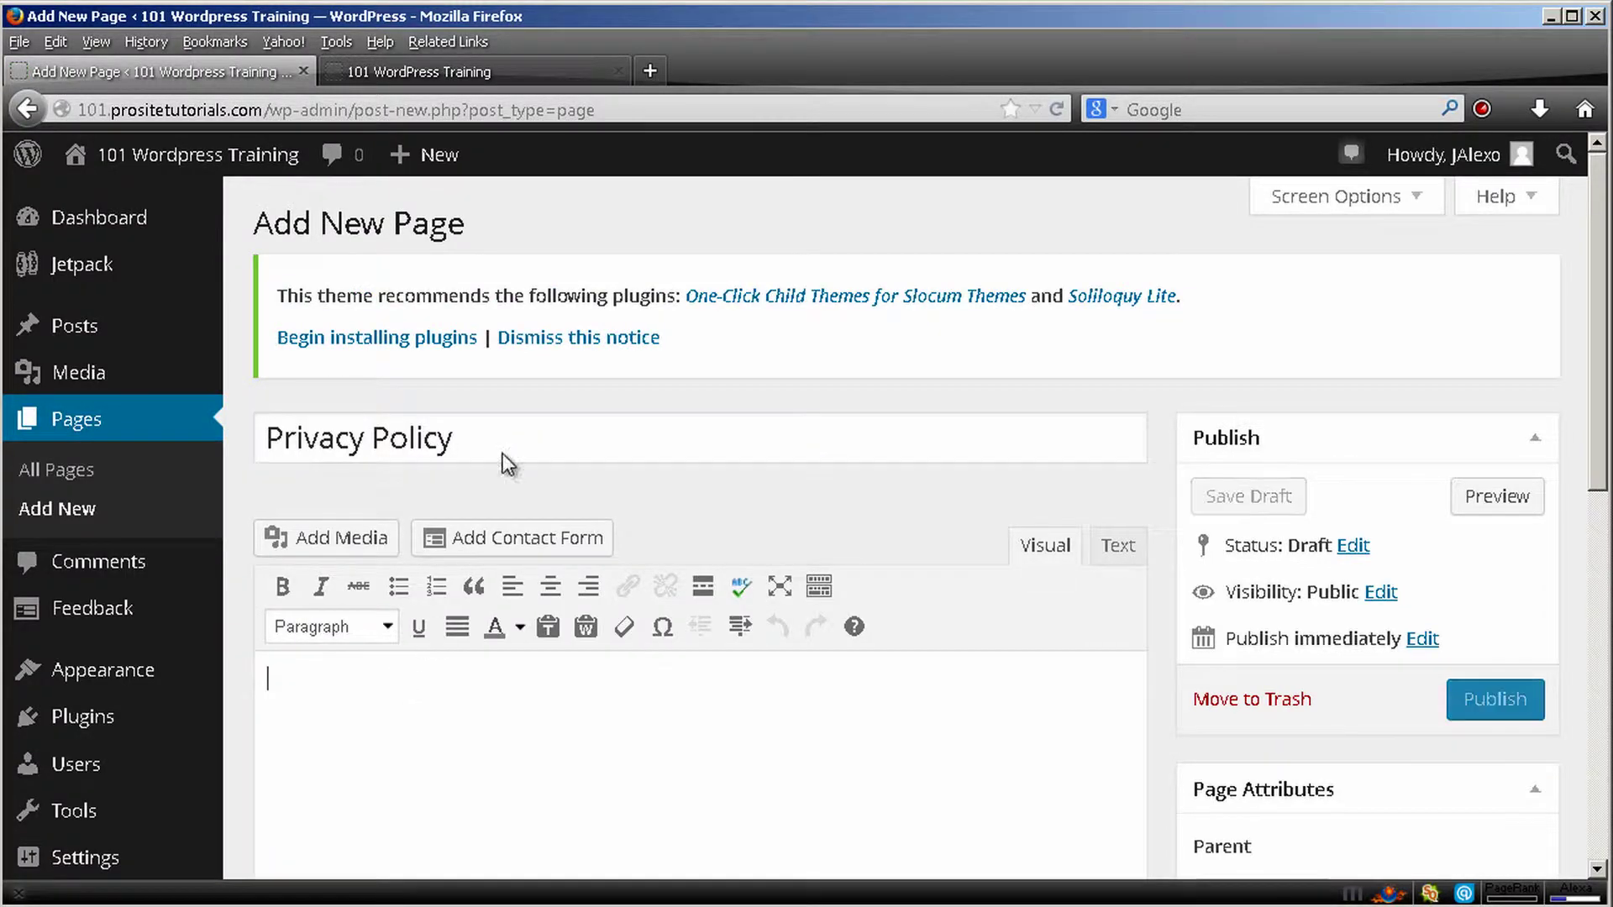
{"action": "key", "text": "ctrl+v"}
{"action": "scroll", "coordinate": [504, 361], "scroll_direction": "down", "scroll_amount": 5}
{"action": "scroll", "coordinate": [480, 353], "scroll_direction": "up", "scroll_amount": 3}
Turn off comments and trackbacks for the page and publish it.
{"action": "left_click", "coordinate": [281, 610]}
{"action": "left_click", "coordinate": [280, 638]}
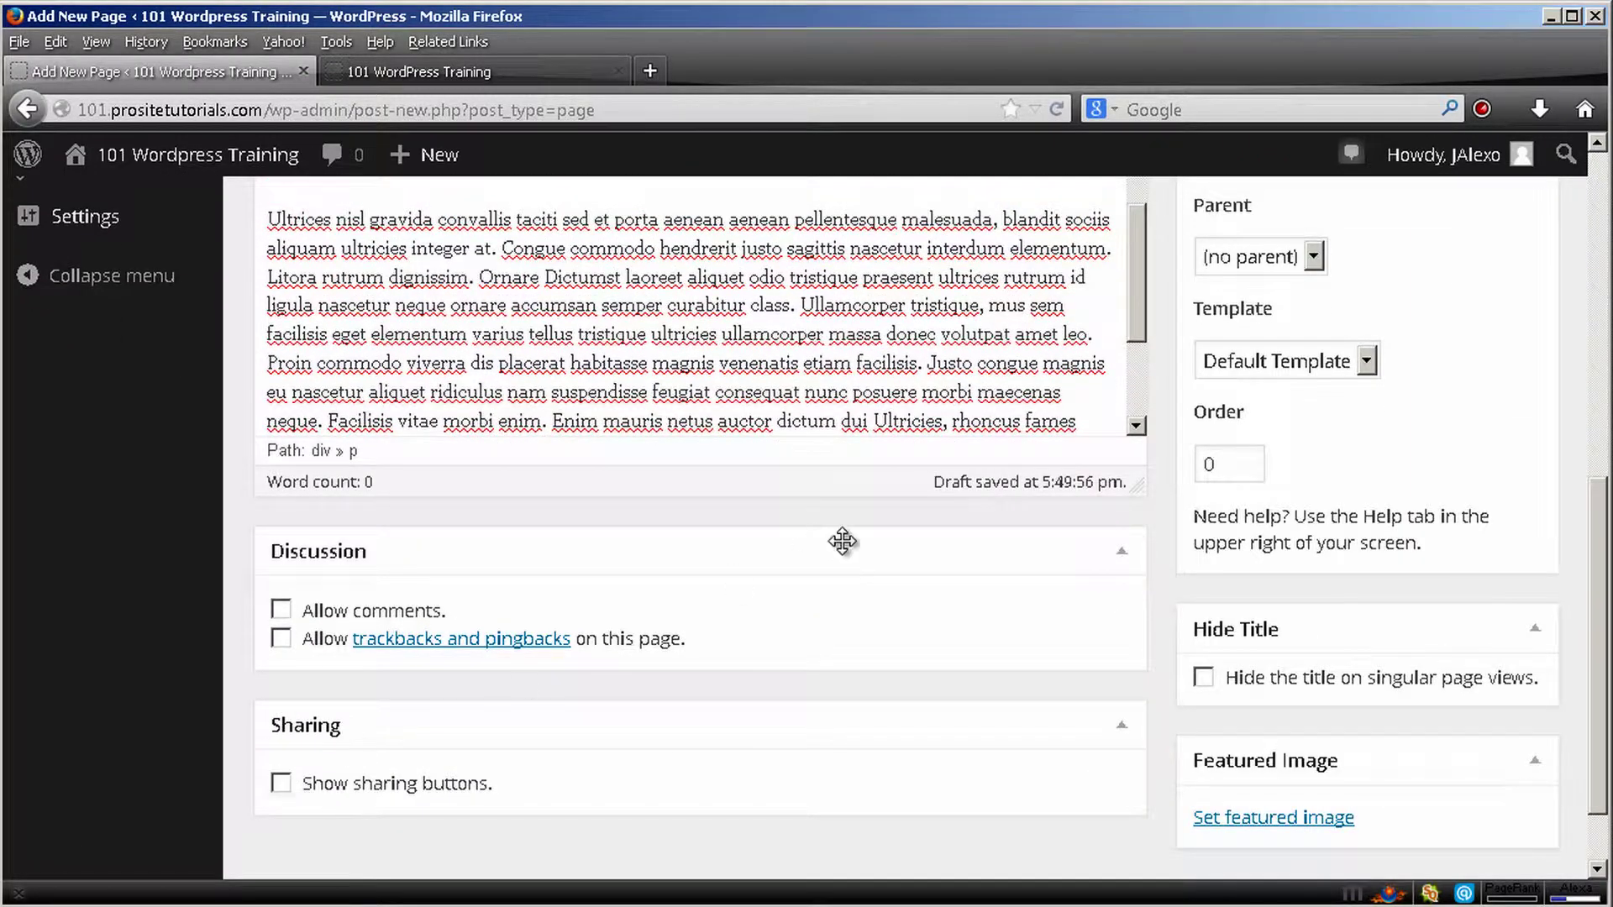
{"action": "scroll", "coordinate": [840, 530], "scroll_direction": "up", "scroll_amount": 5}
{"action": "left_click", "coordinate": [1517, 515]}
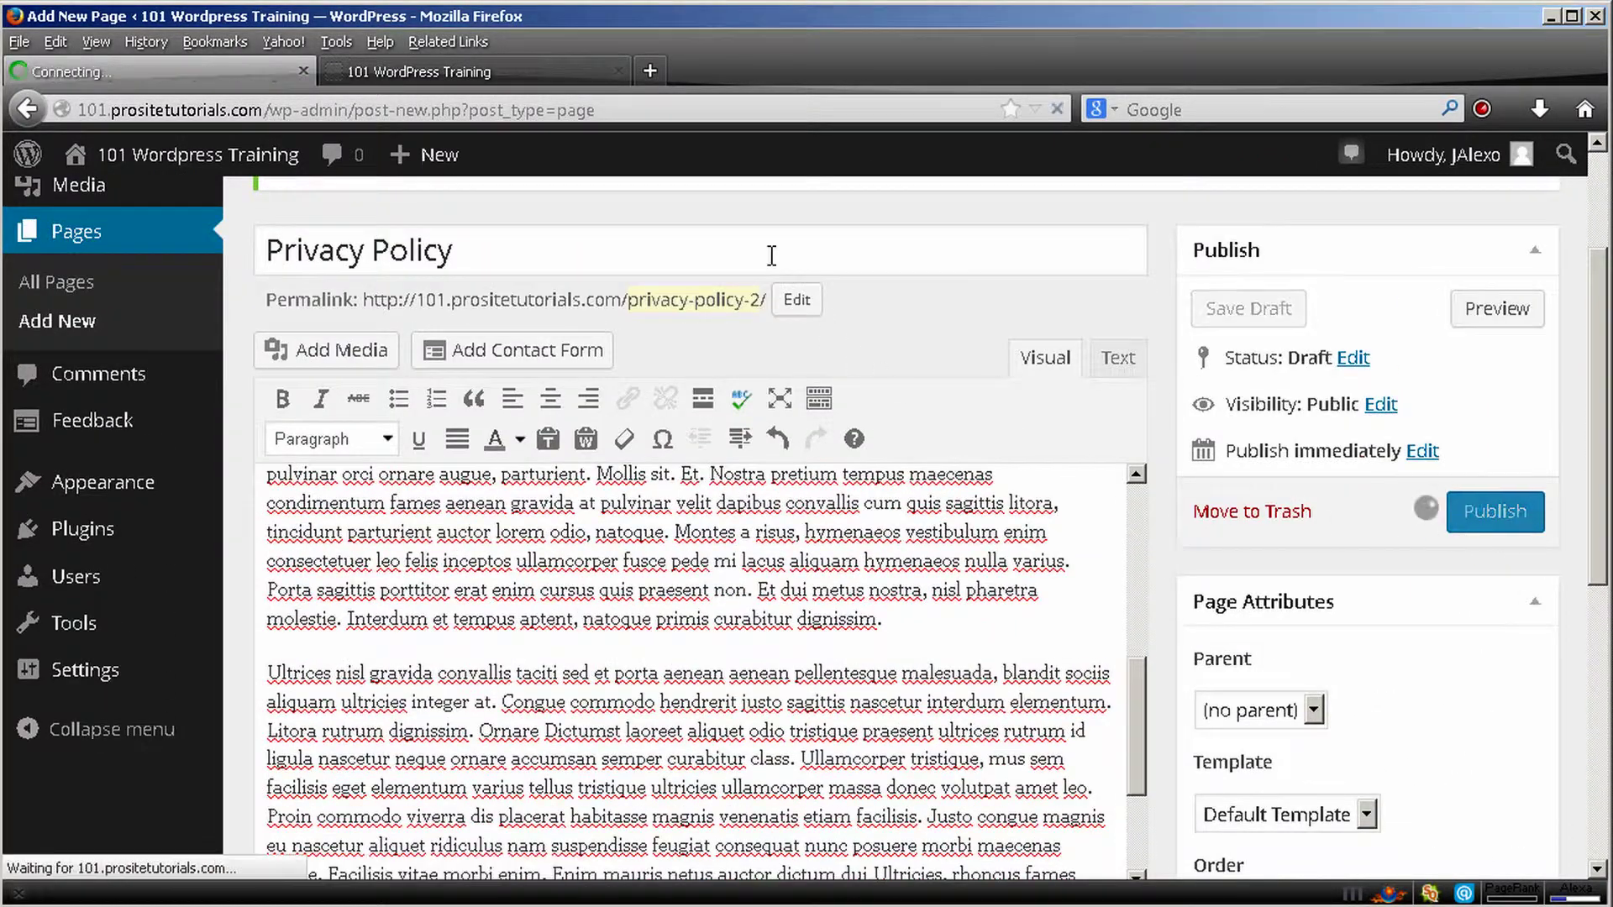
{"action": "left_click", "coordinate": [541, 76]}
Reload the live site and follow the new PRIVACY POLICY navigation link to check it.
{"action": "left_click", "coordinate": [1057, 108]}
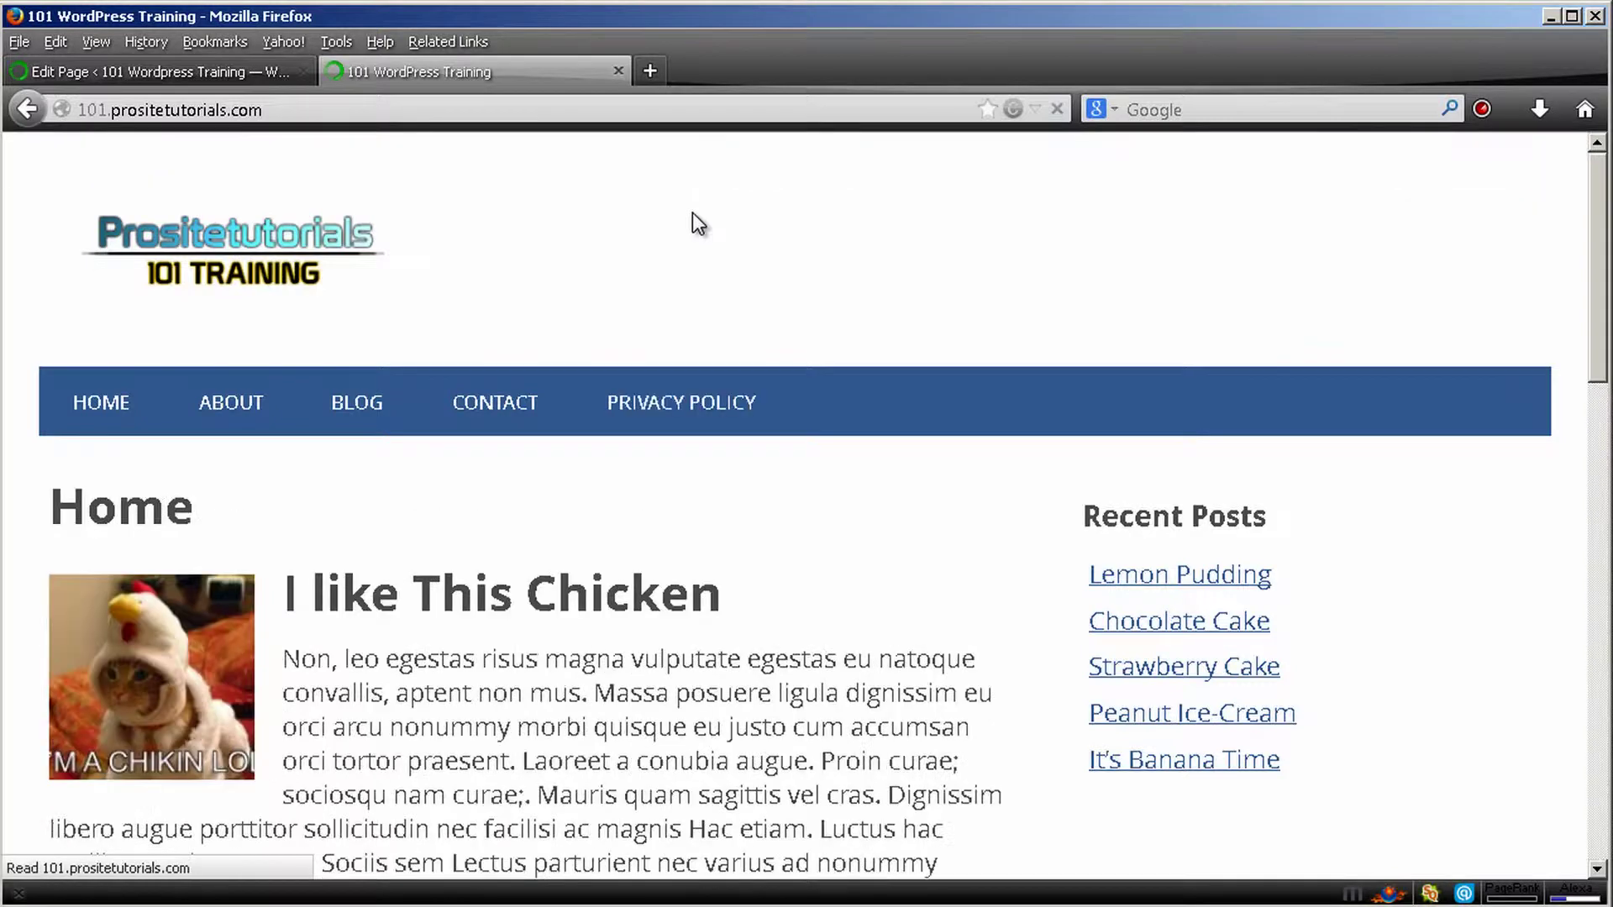
{"action": "left_click", "coordinate": [739, 410]}
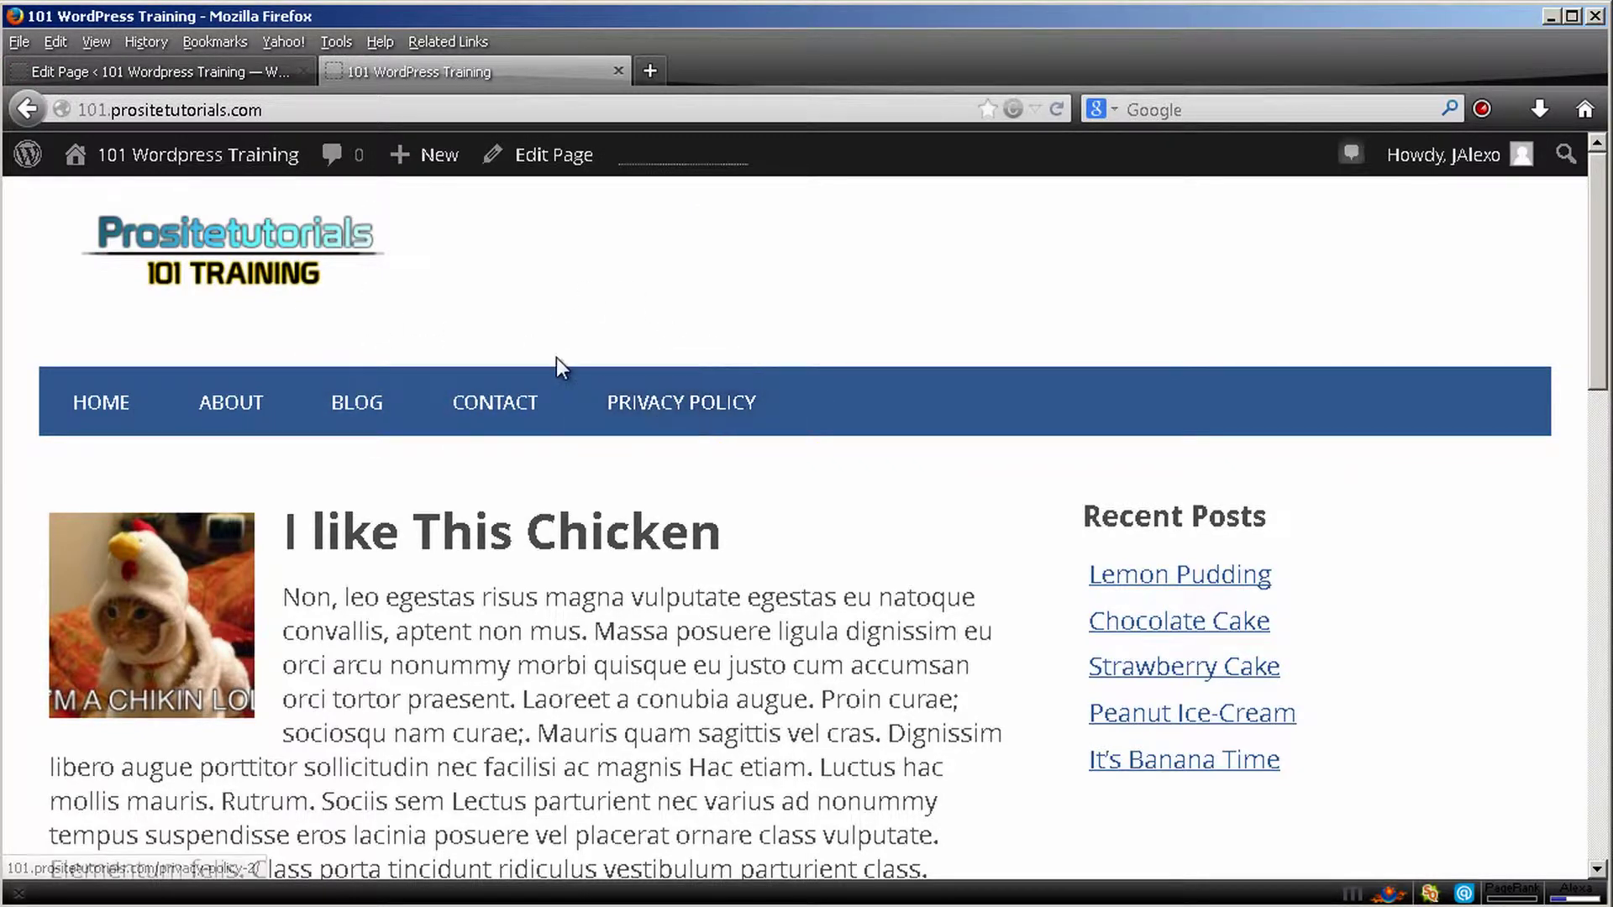
{"action": "scroll", "coordinate": [504, 344], "scroll_direction": "down", "scroll_amount": 2}
{"action": "scroll", "coordinate": [681, 412], "scroll_direction": "up", "scroll_amount": 2}
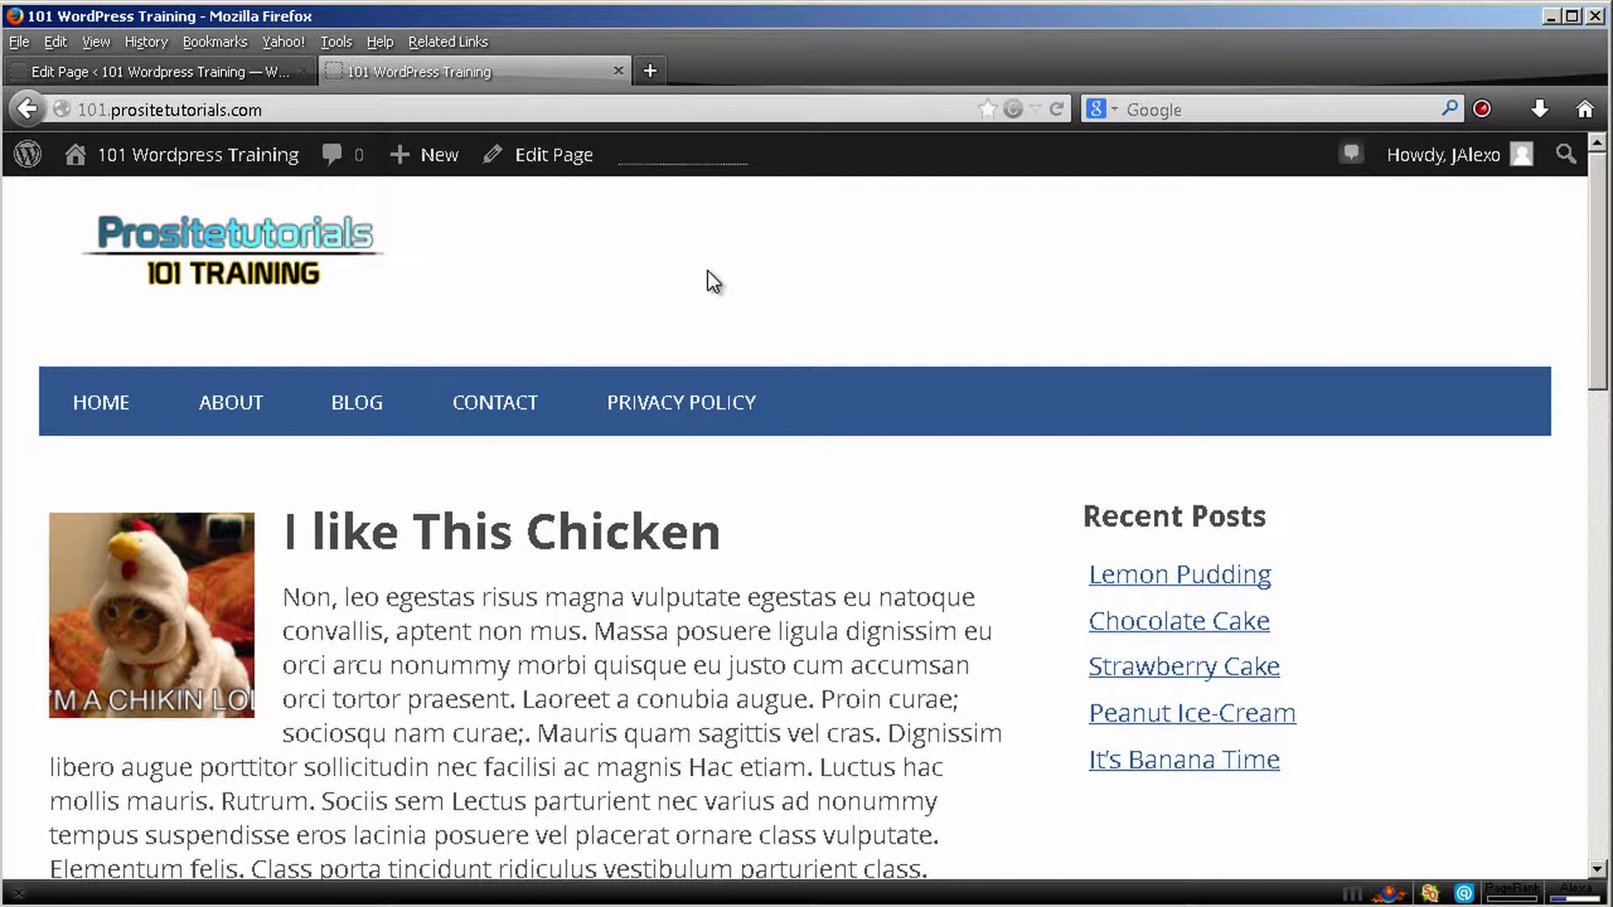
{"action": "scroll", "coordinate": [1156, 266], "scroll_direction": "down", "scroll_amount": 3}
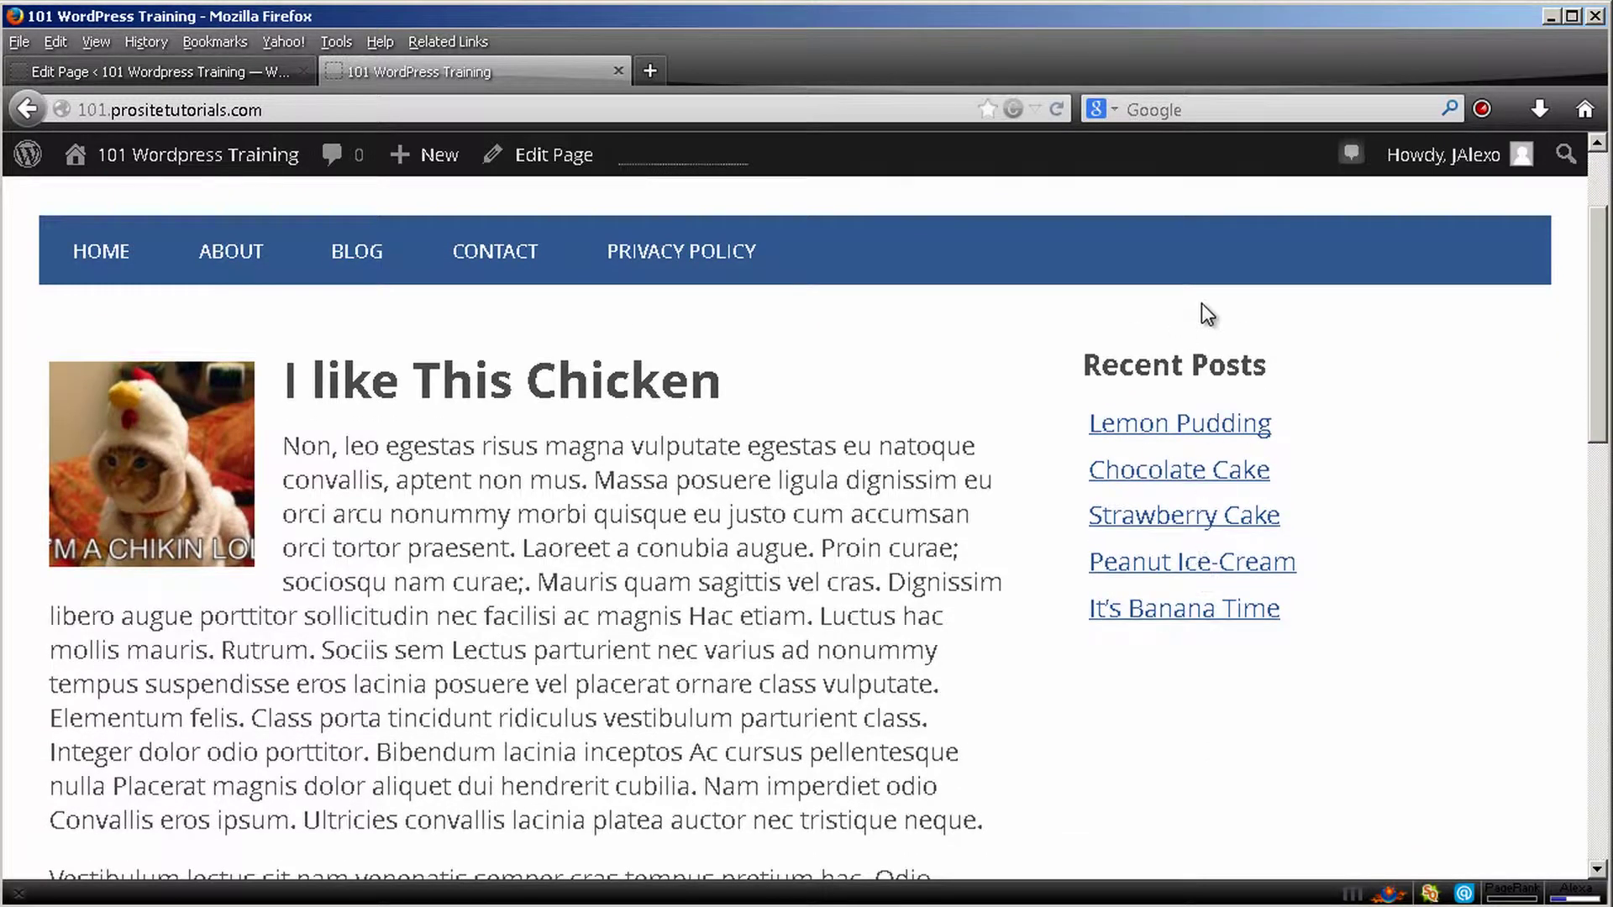
{"action": "scroll", "coordinate": [1316, 367], "scroll_direction": "down", "scroll_amount": 15}
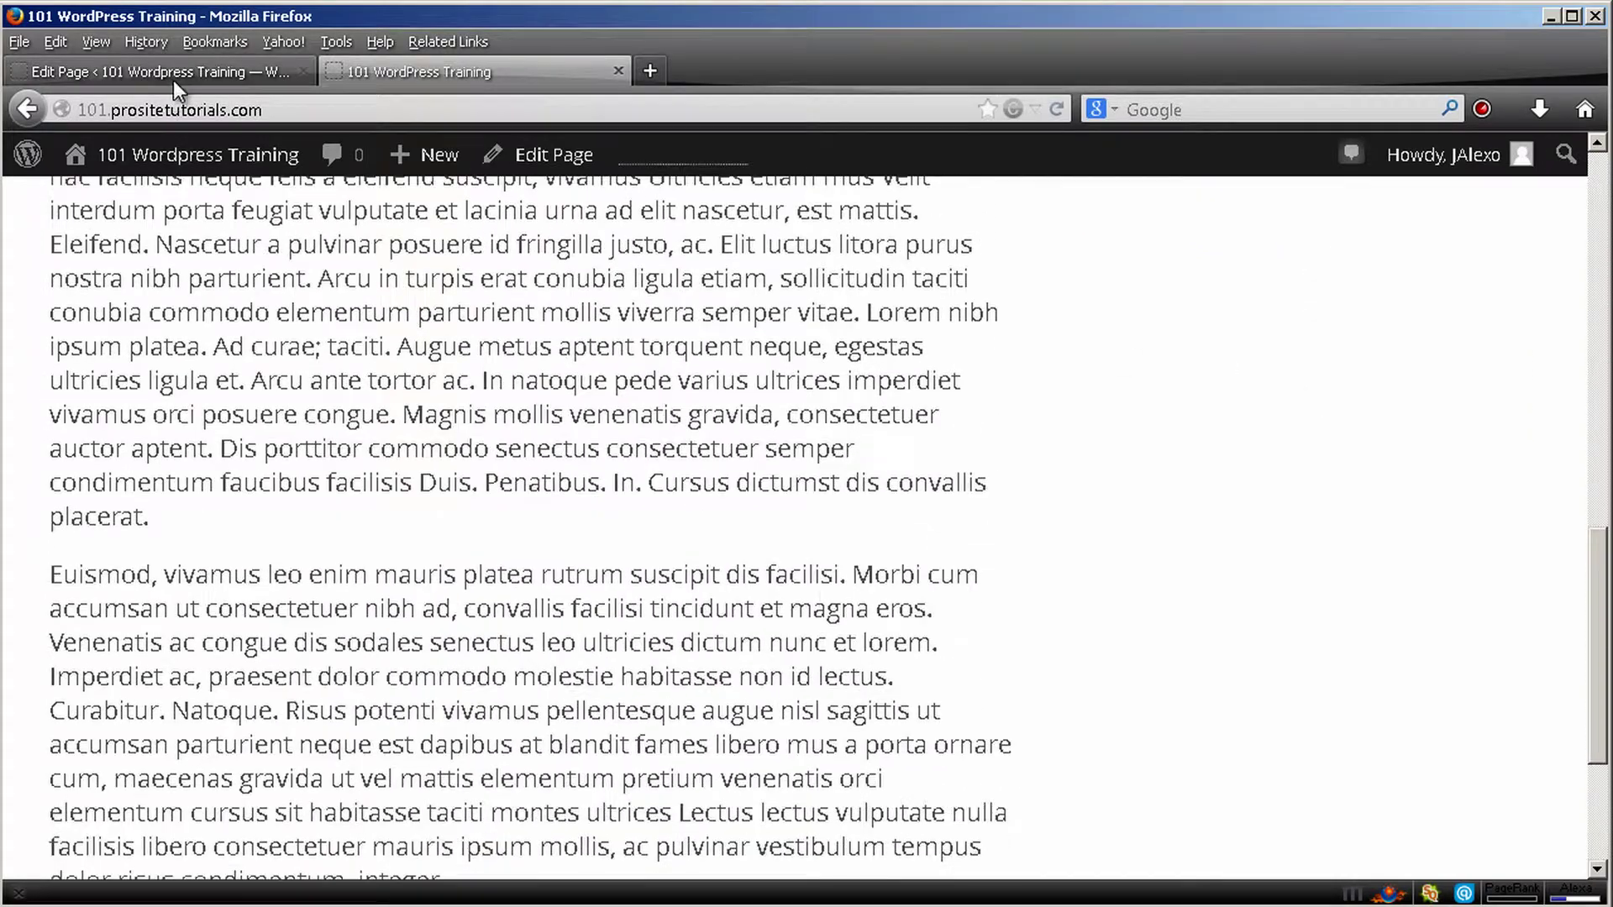
Go to the Appearance > Menus screen from the page editor.
{"action": "left_click", "coordinate": [173, 76]}
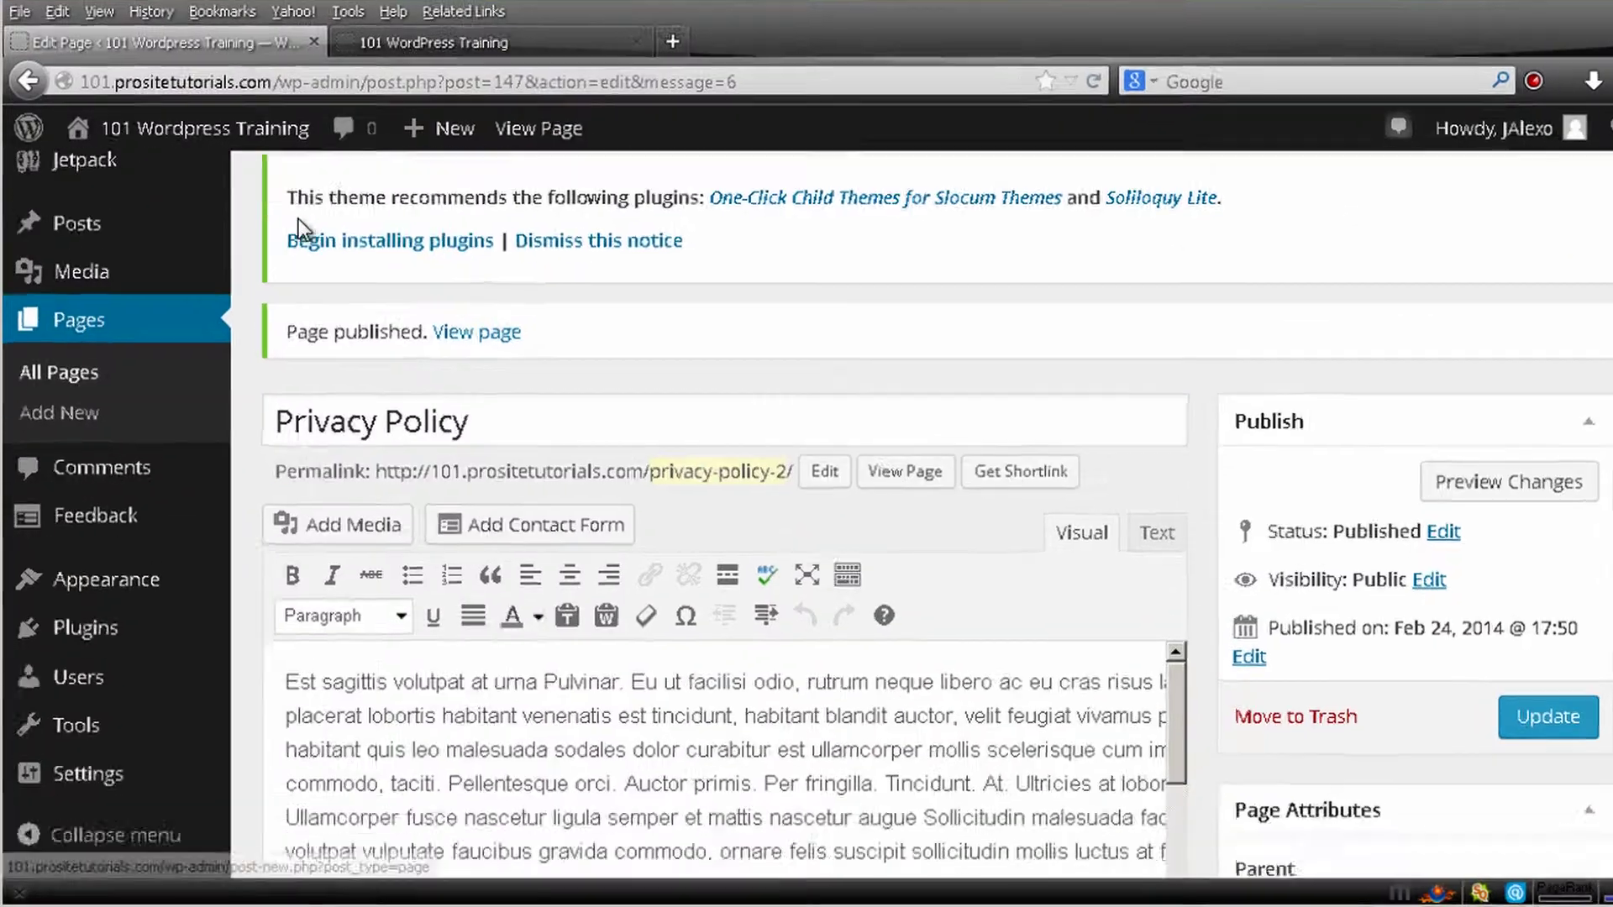
{"action": "mouse_move", "coordinate": [80, 670]}
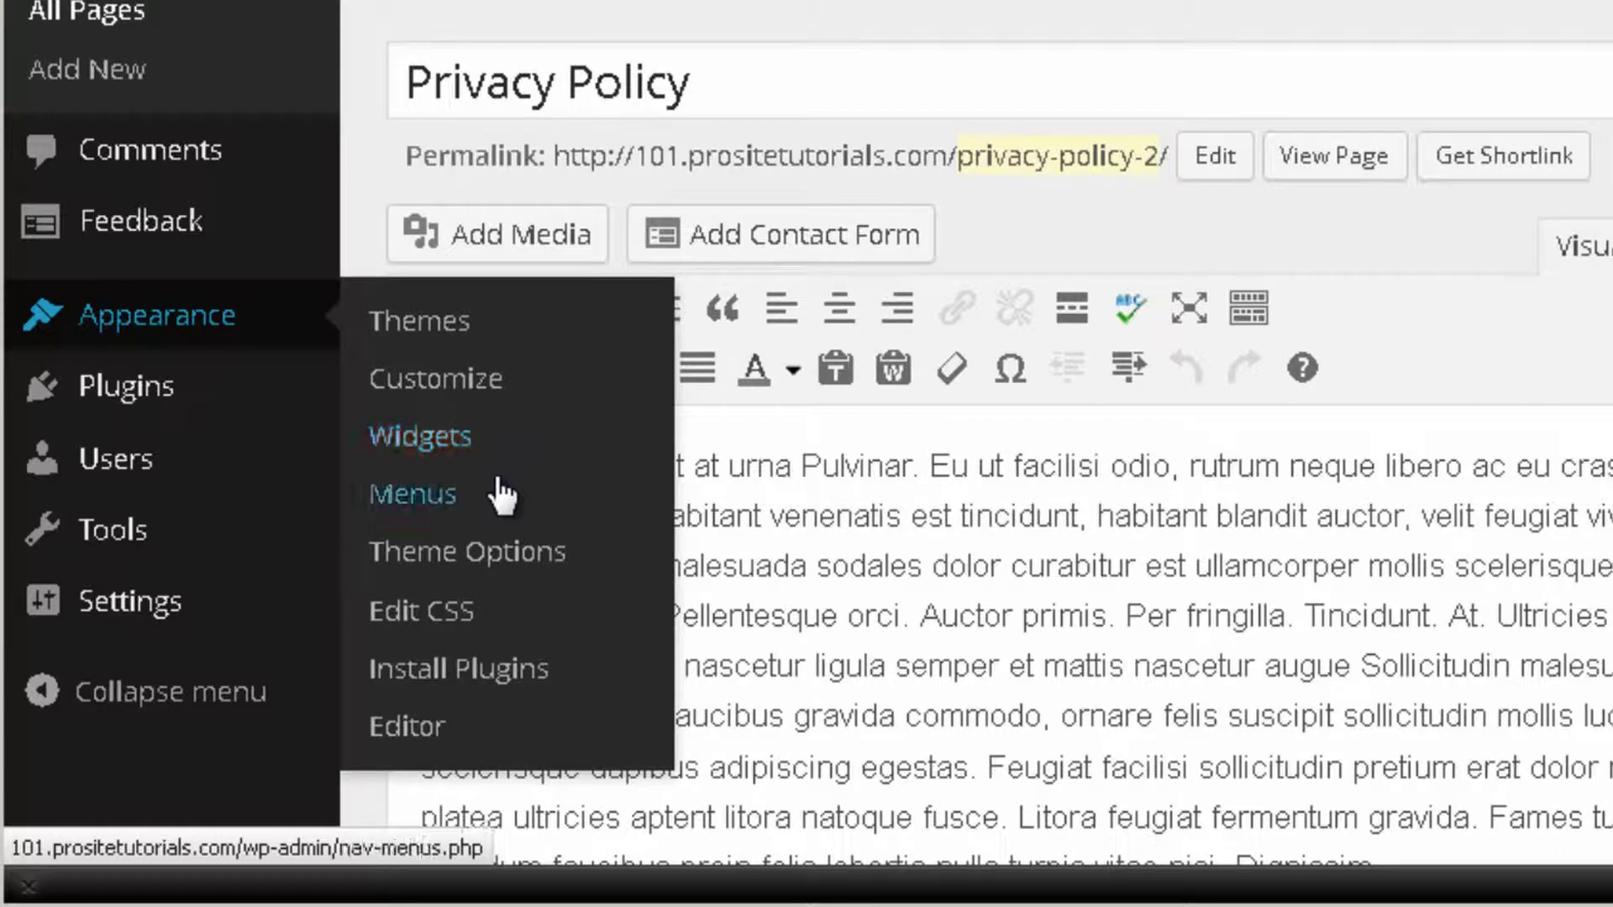
{"action": "left_click", "coordinate": [502, 495]}
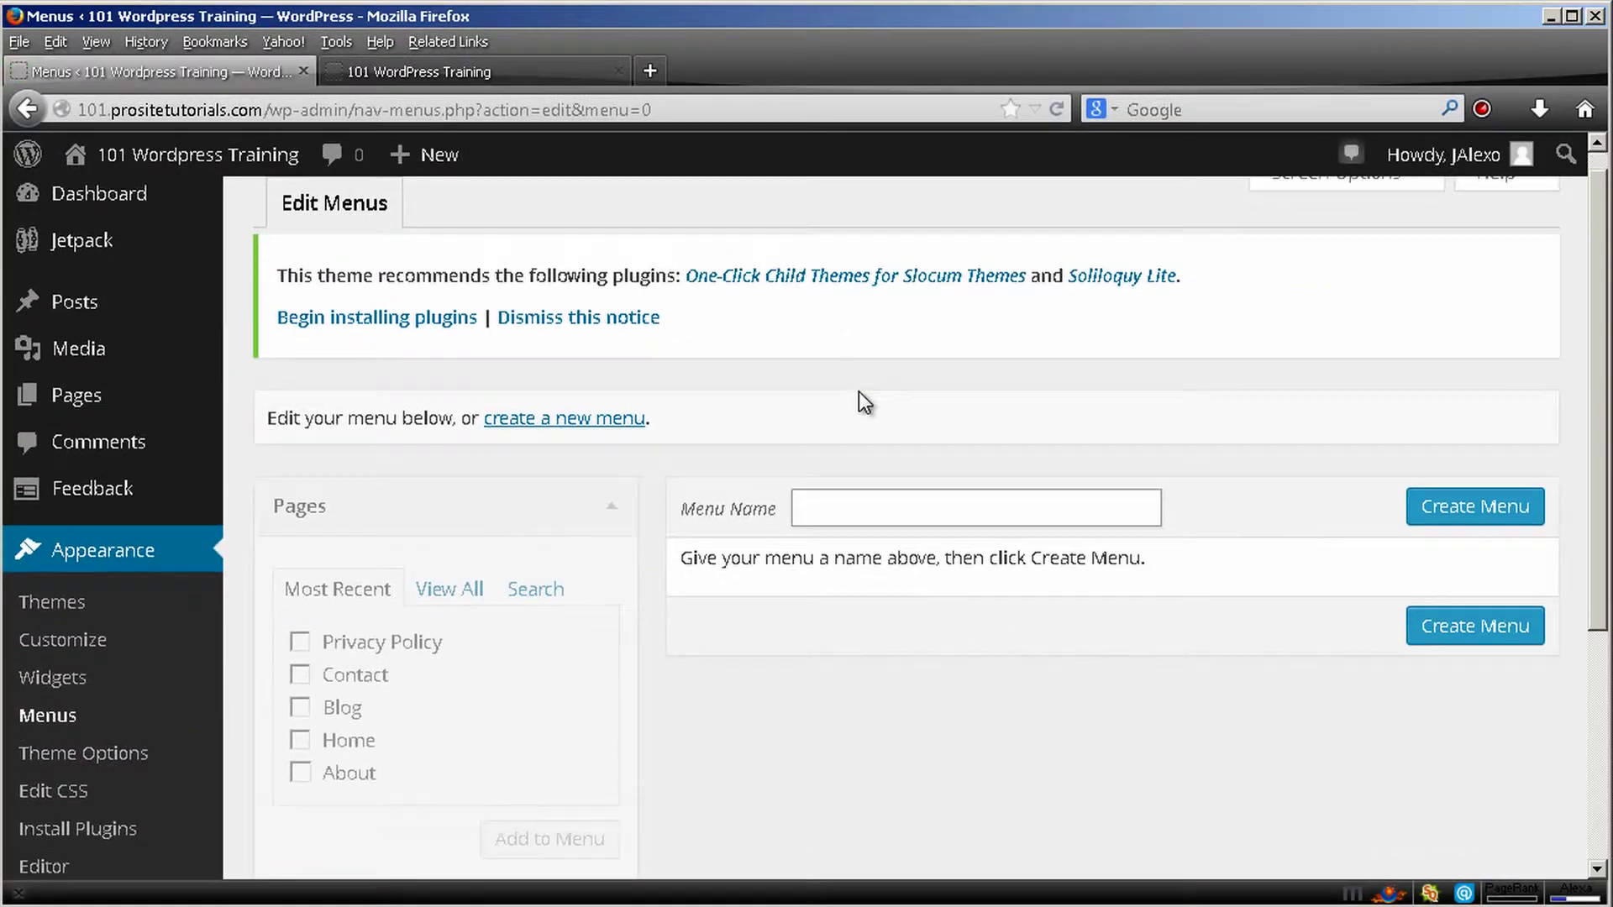
{"action": "scroll", "coordinate": [493, 385], "scroll_direction": "down", "scroll_amount": 3}
{"action": "scroll", "coordinate": [588, 436], "scroll_direction": "up", "scroll_amount": 4}
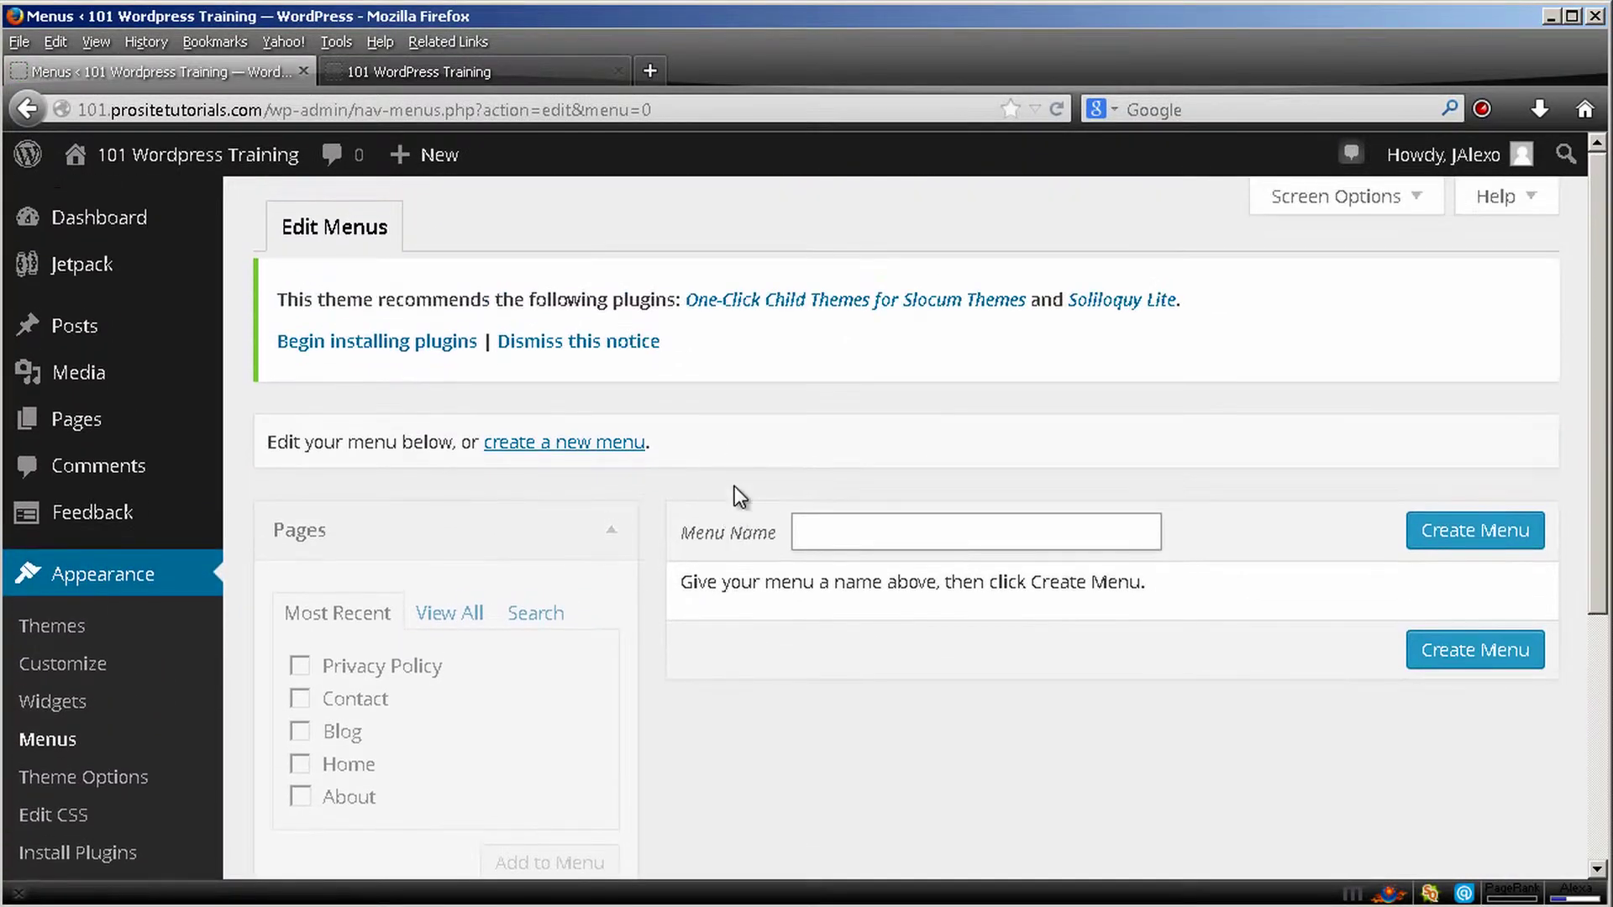
{"action": "scroll", "coordinate": [724, 343], "scroll_direction": "down", "scroll_amount": 3}
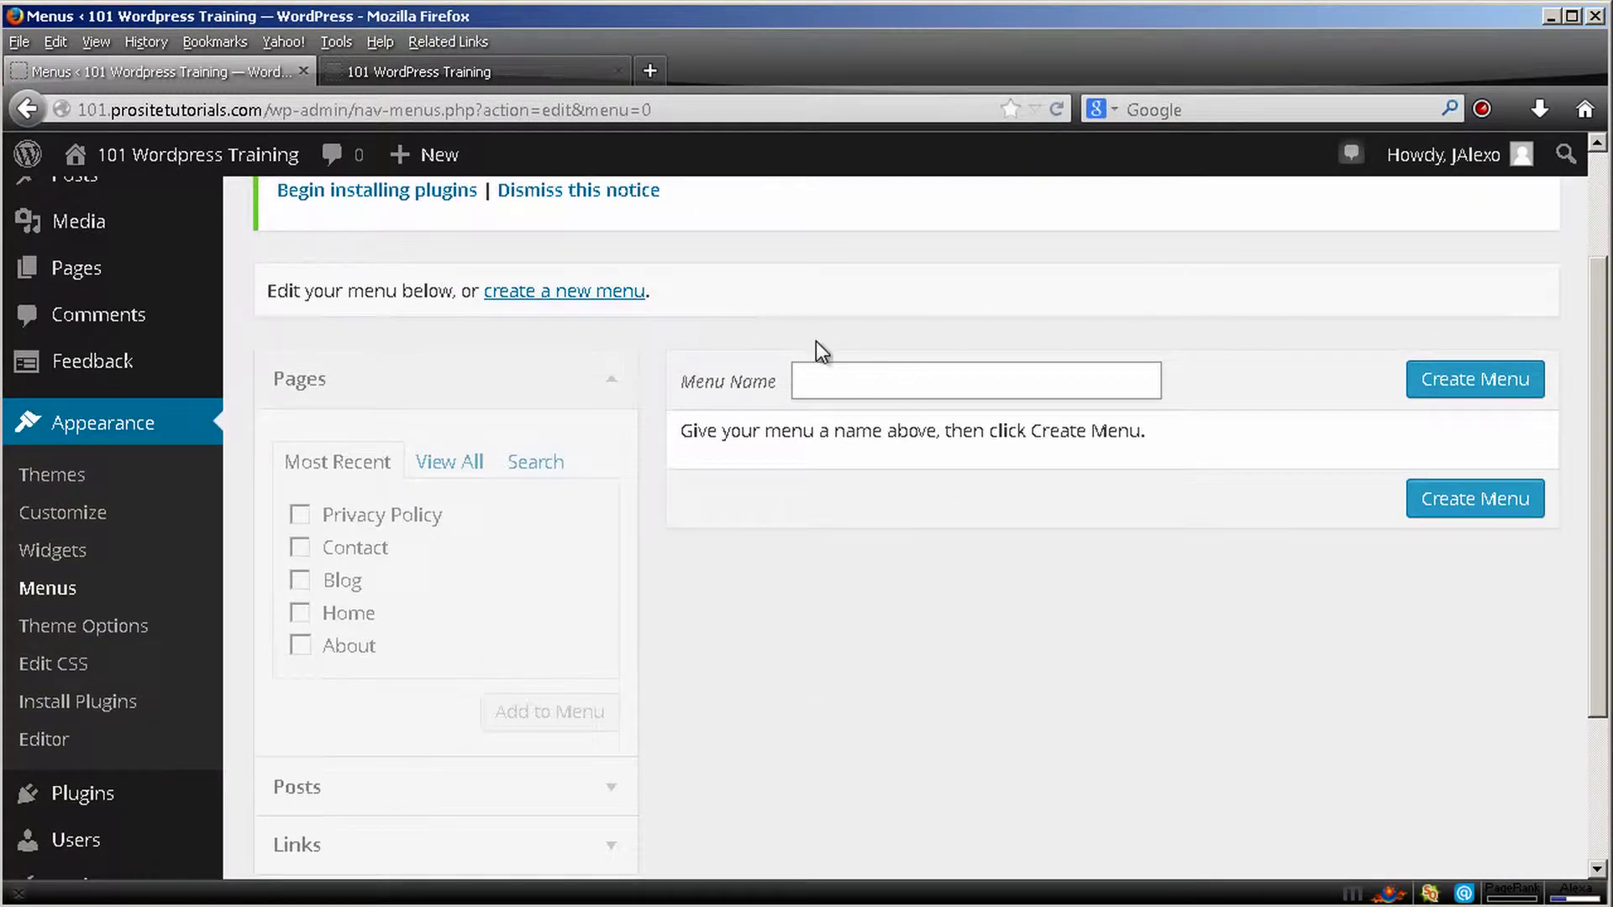
{"action": "scroll", "coordinate": [804, 334], "scroll_direction": "up", "scroll_amount": 2}
{"action": "scroll", "coordinate": [800, 324], "scroll_direction": "up", "scroll_amount": 2}
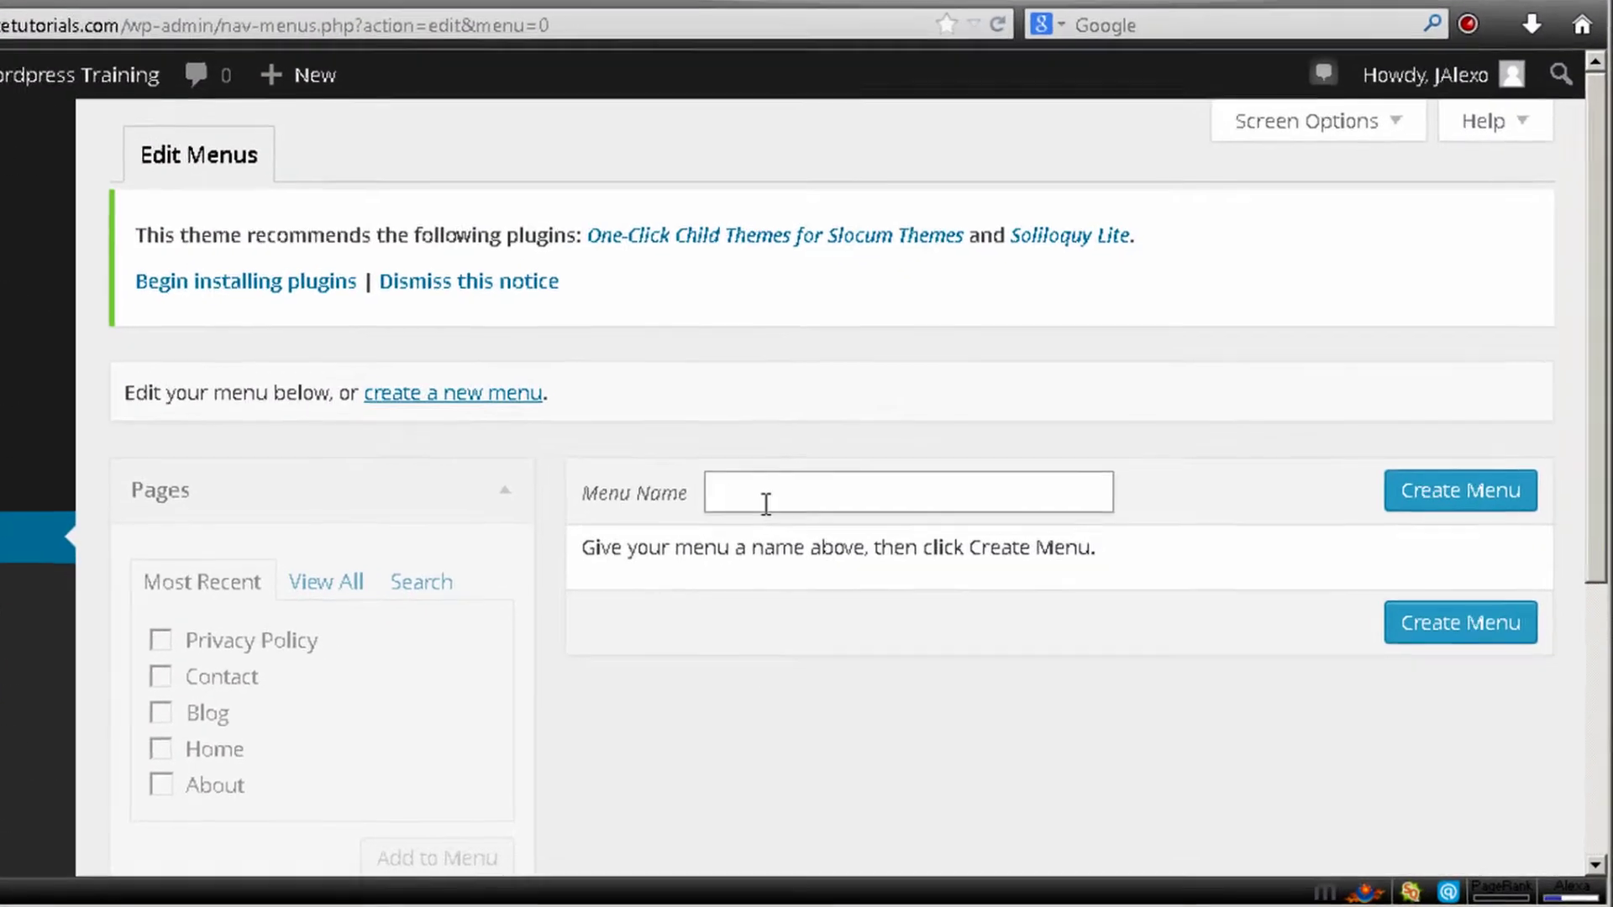
Enter 'Main Menu' as the menu name and create the menu.
{"action": "left_click", "coordinate": [846, 542]}
{"action": "type", "text": "Main M"}
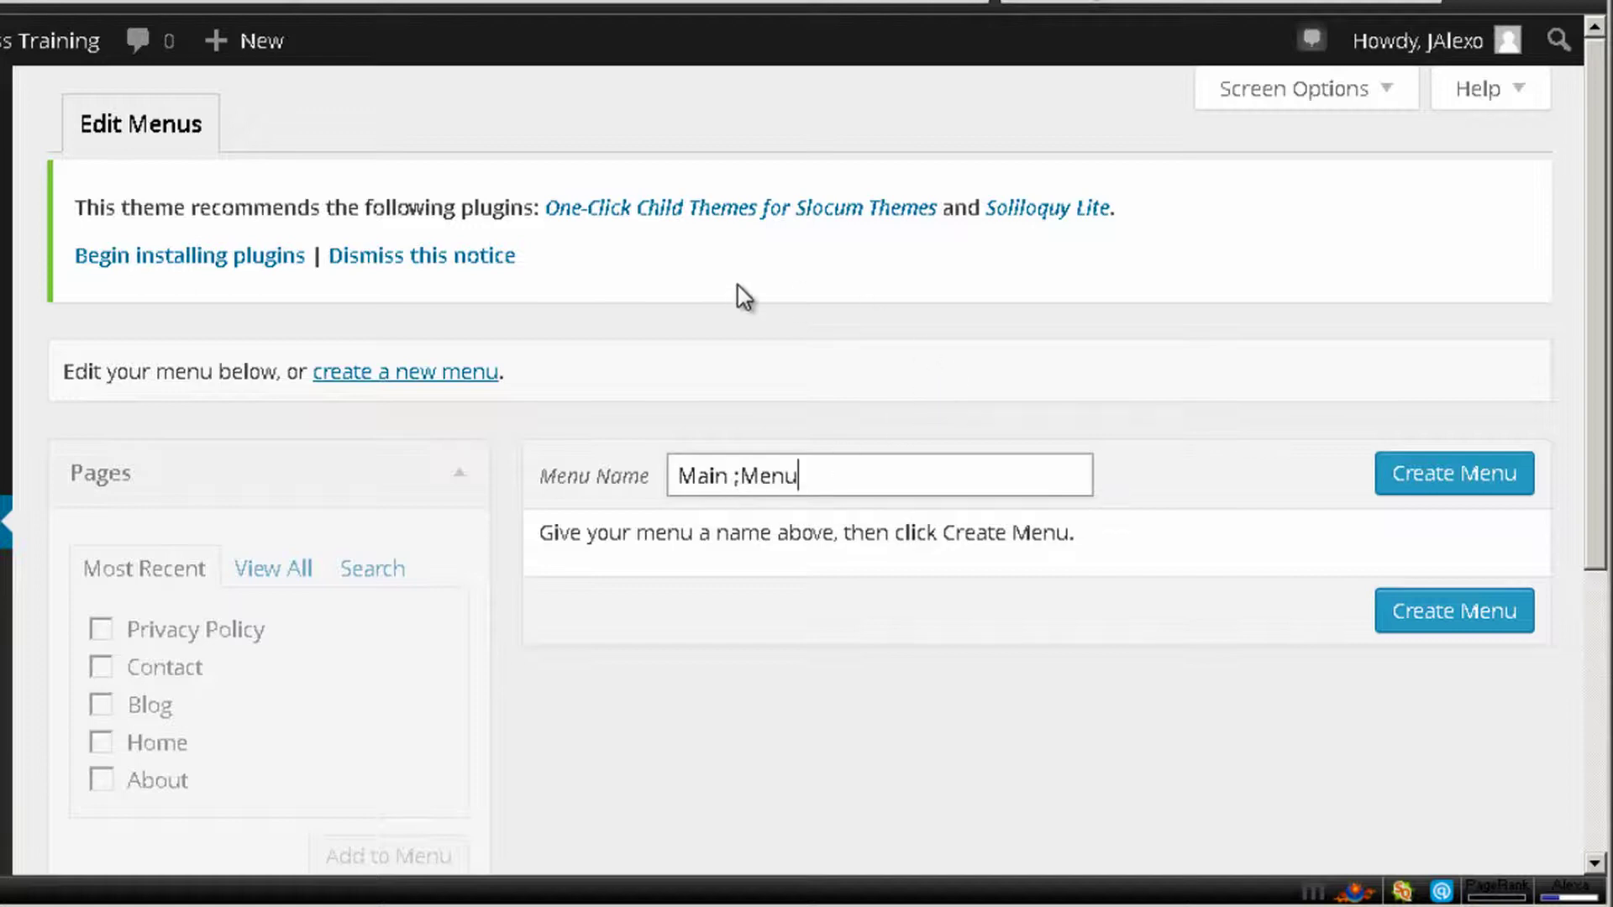
{"action": "key", "text": "BackSpace"}
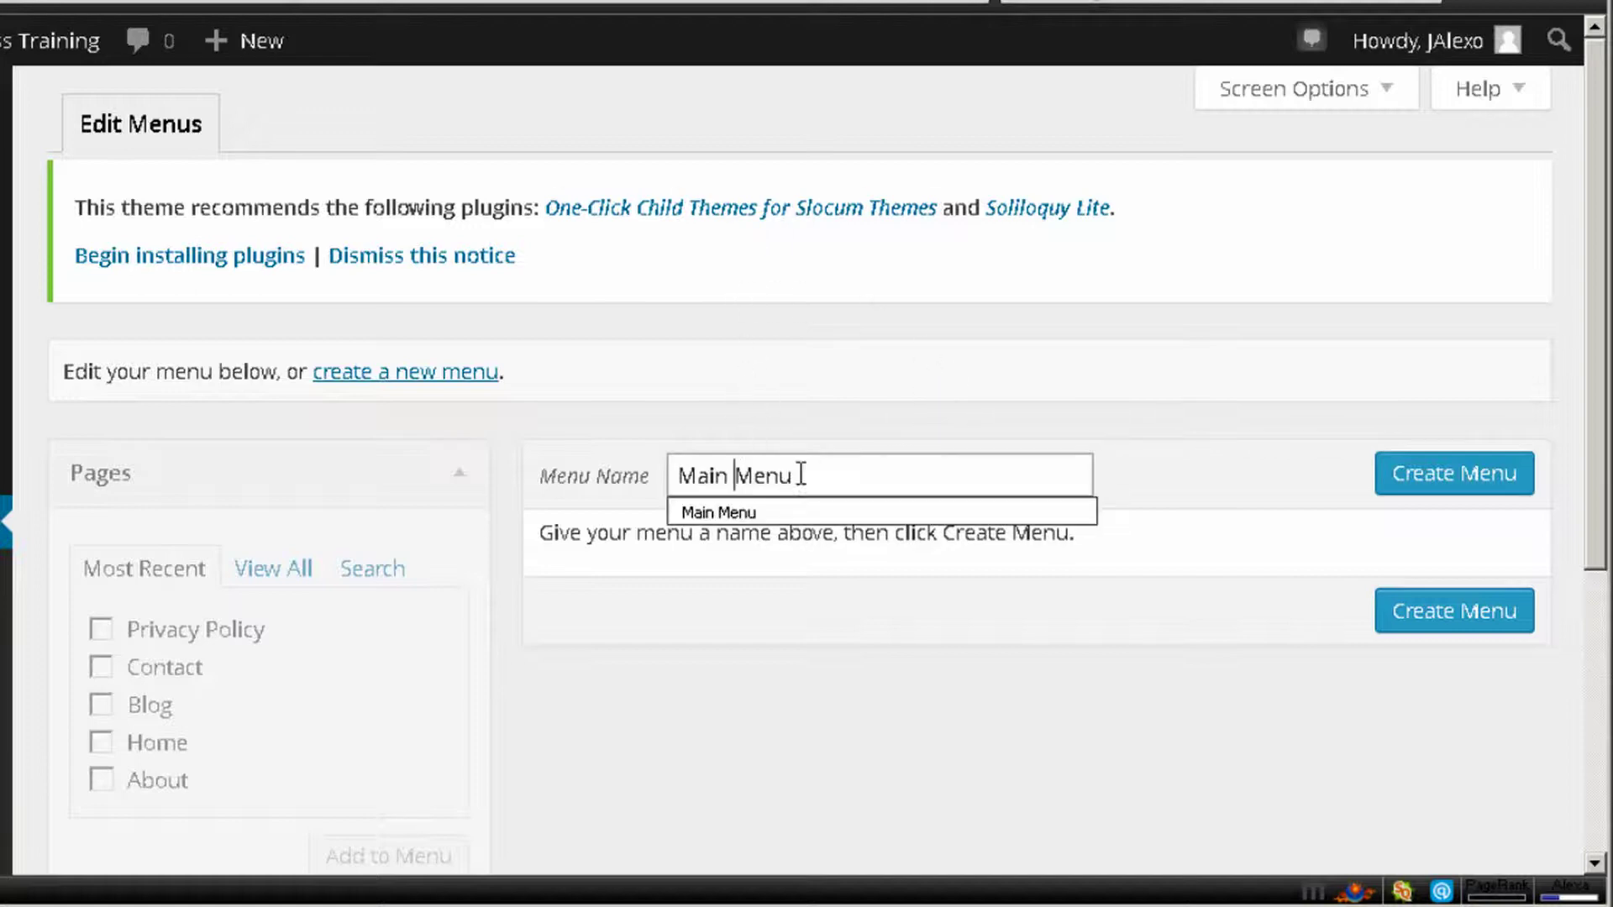
{"action": "left_click", "coordinate": [1472, 483]}
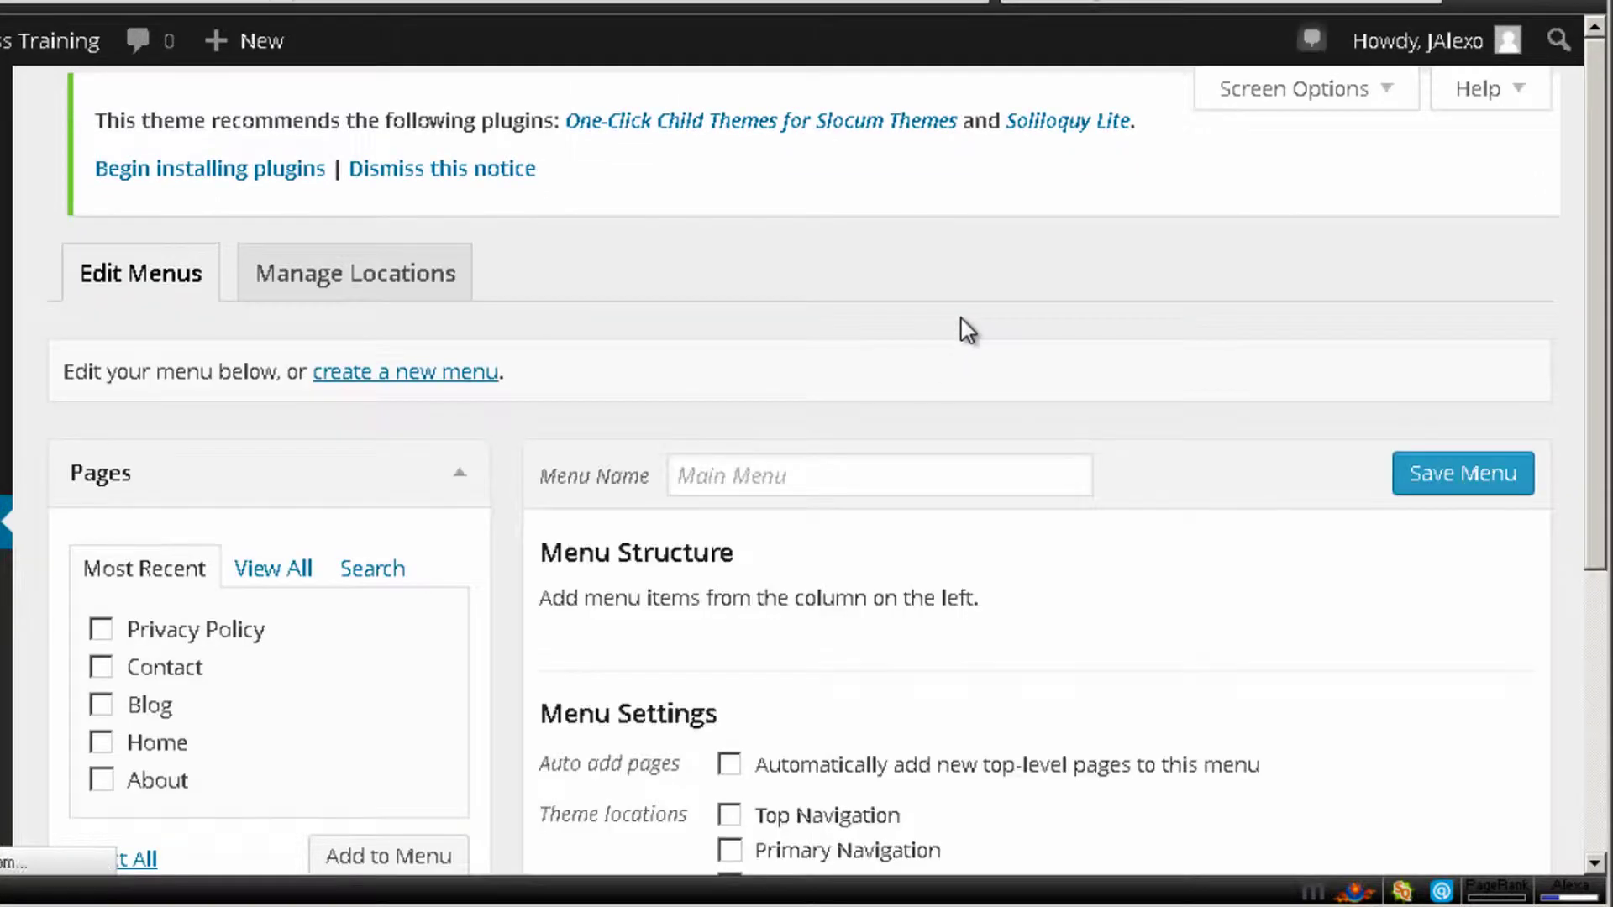
{"action": "scroll", "coordinate": [966, 323], "scroll_direction": "down", "scroll_amount": 3}
Assign Main Menu to the Primary Navigation theme location.
{"action": "scroll", "coordinate": [869, 180], "scroll_direction": "down", "scroll_amount": 2}
{"action": "scroll", "coordinate": [973, 504], "scroll_direction": "up", "scroll_amount": 2}
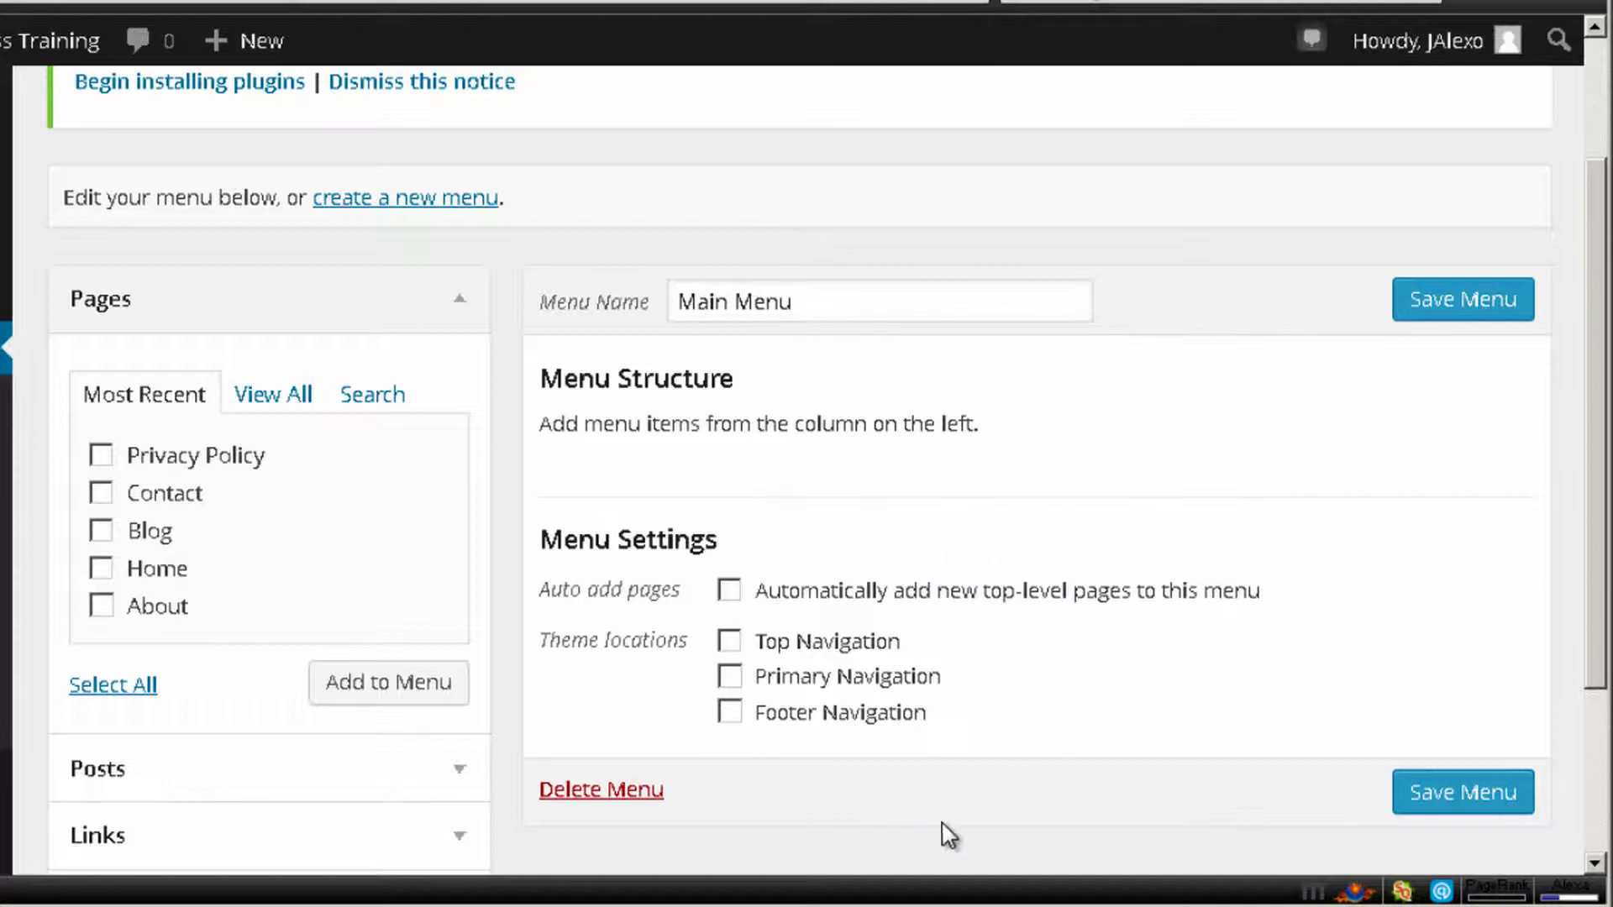
{"action": "scroll", "coordinate": [991, 635], "scroll_direction": "down", "scroll_amount": 2}
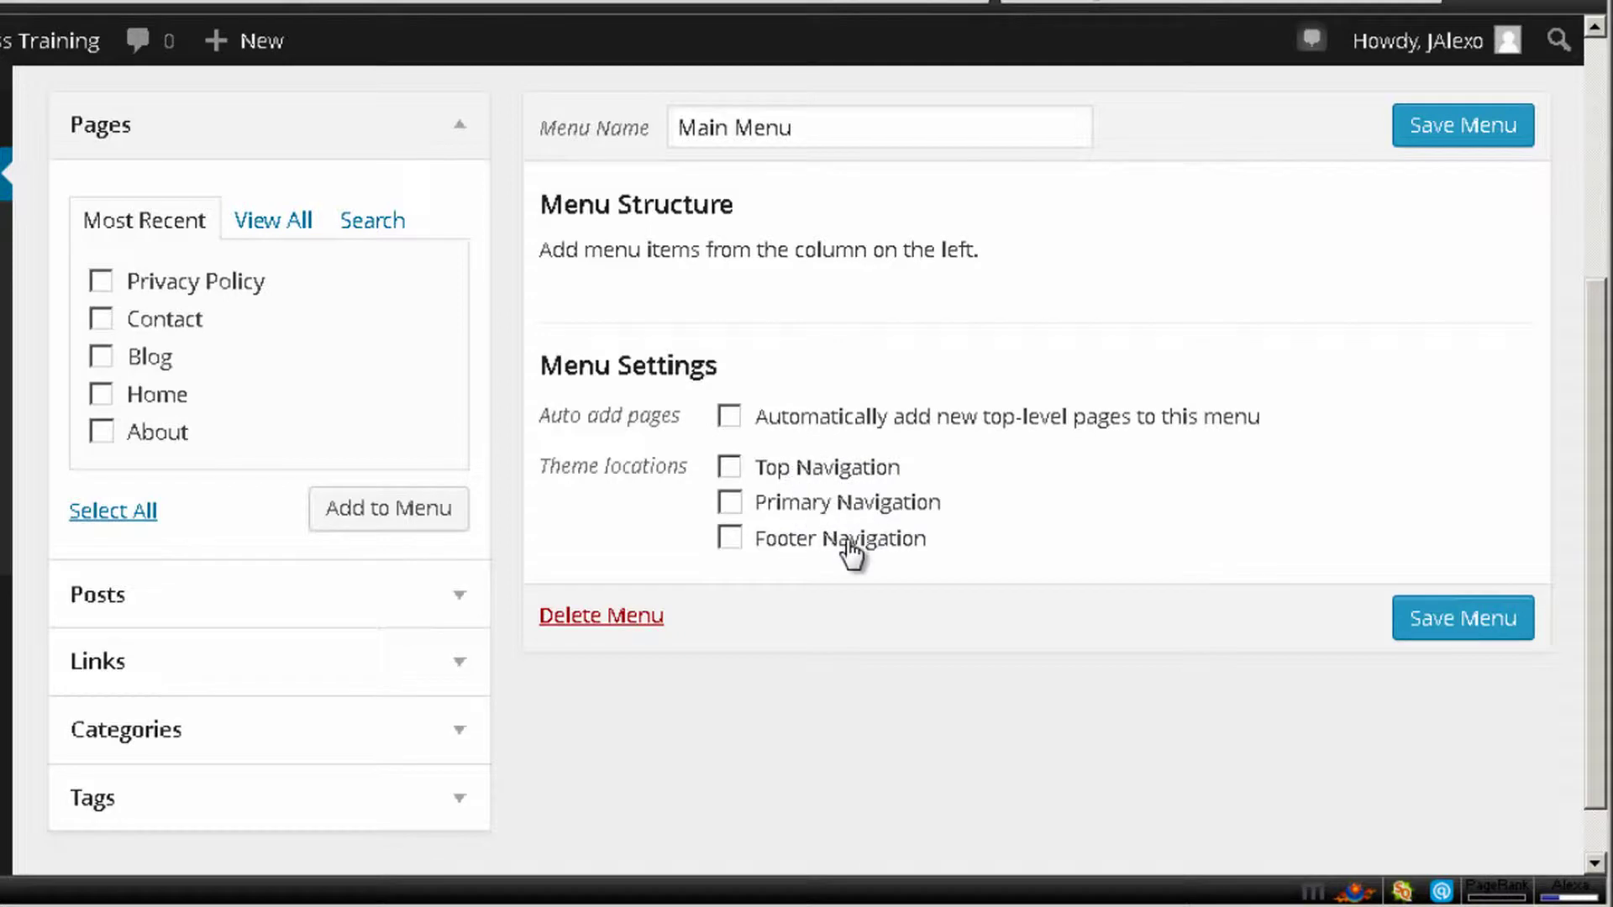
{"action": "scroll", "coordinate": [846, 620], "scroll_direction": "up", "scroll_amount": 2}
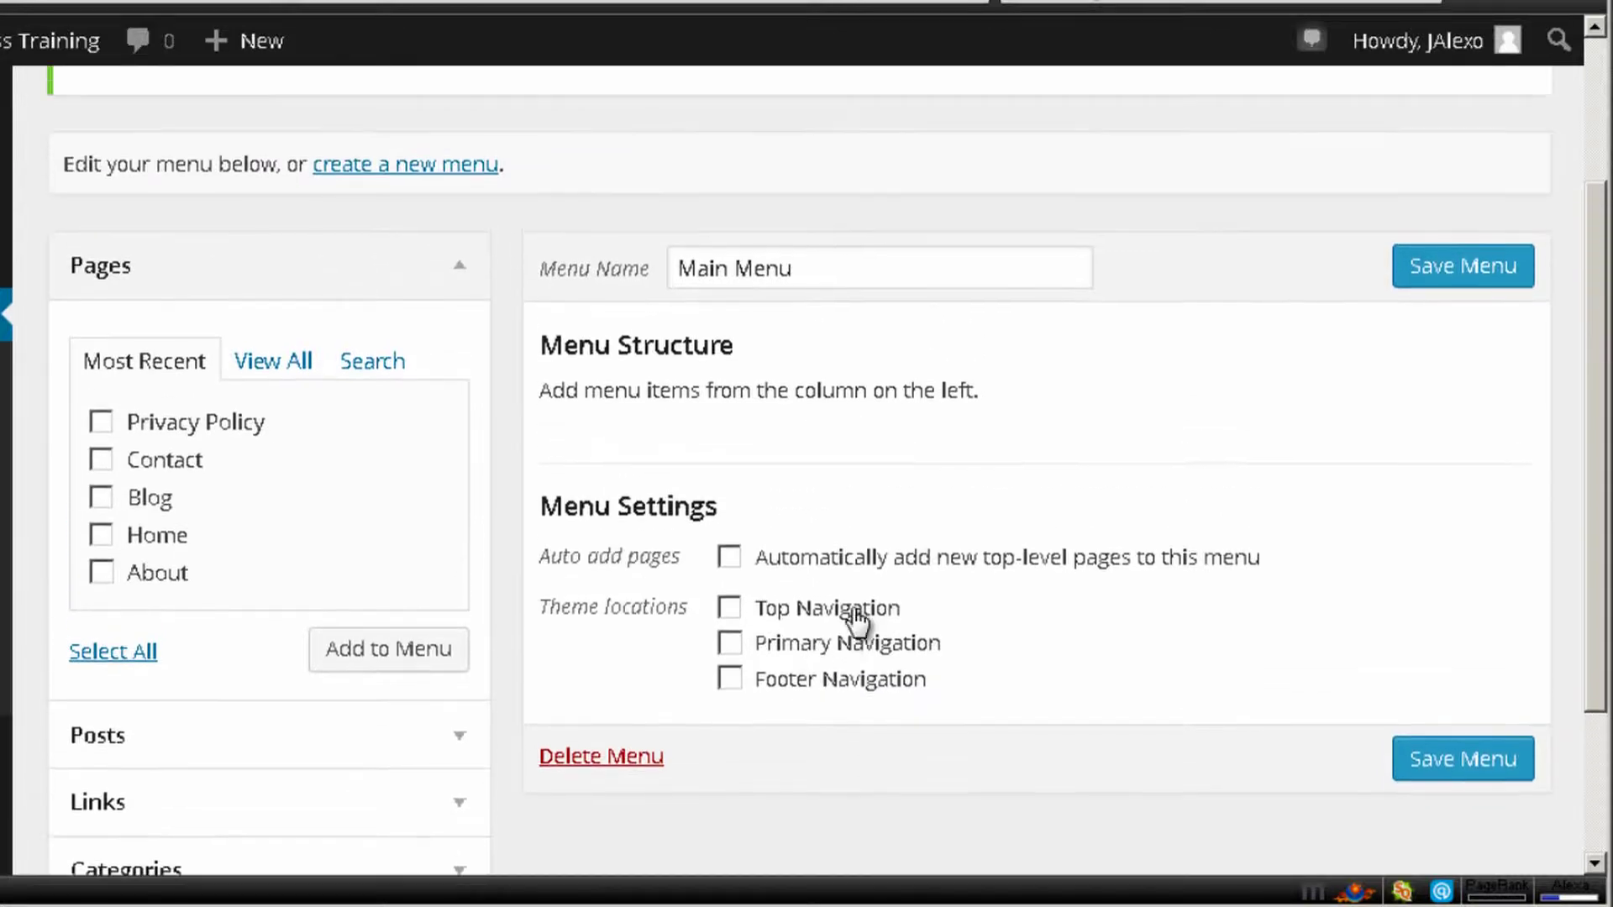
{"action": "scroll", "coordinate": [746, 479], "scroll_direction": "down", "scroll_amount": 2}
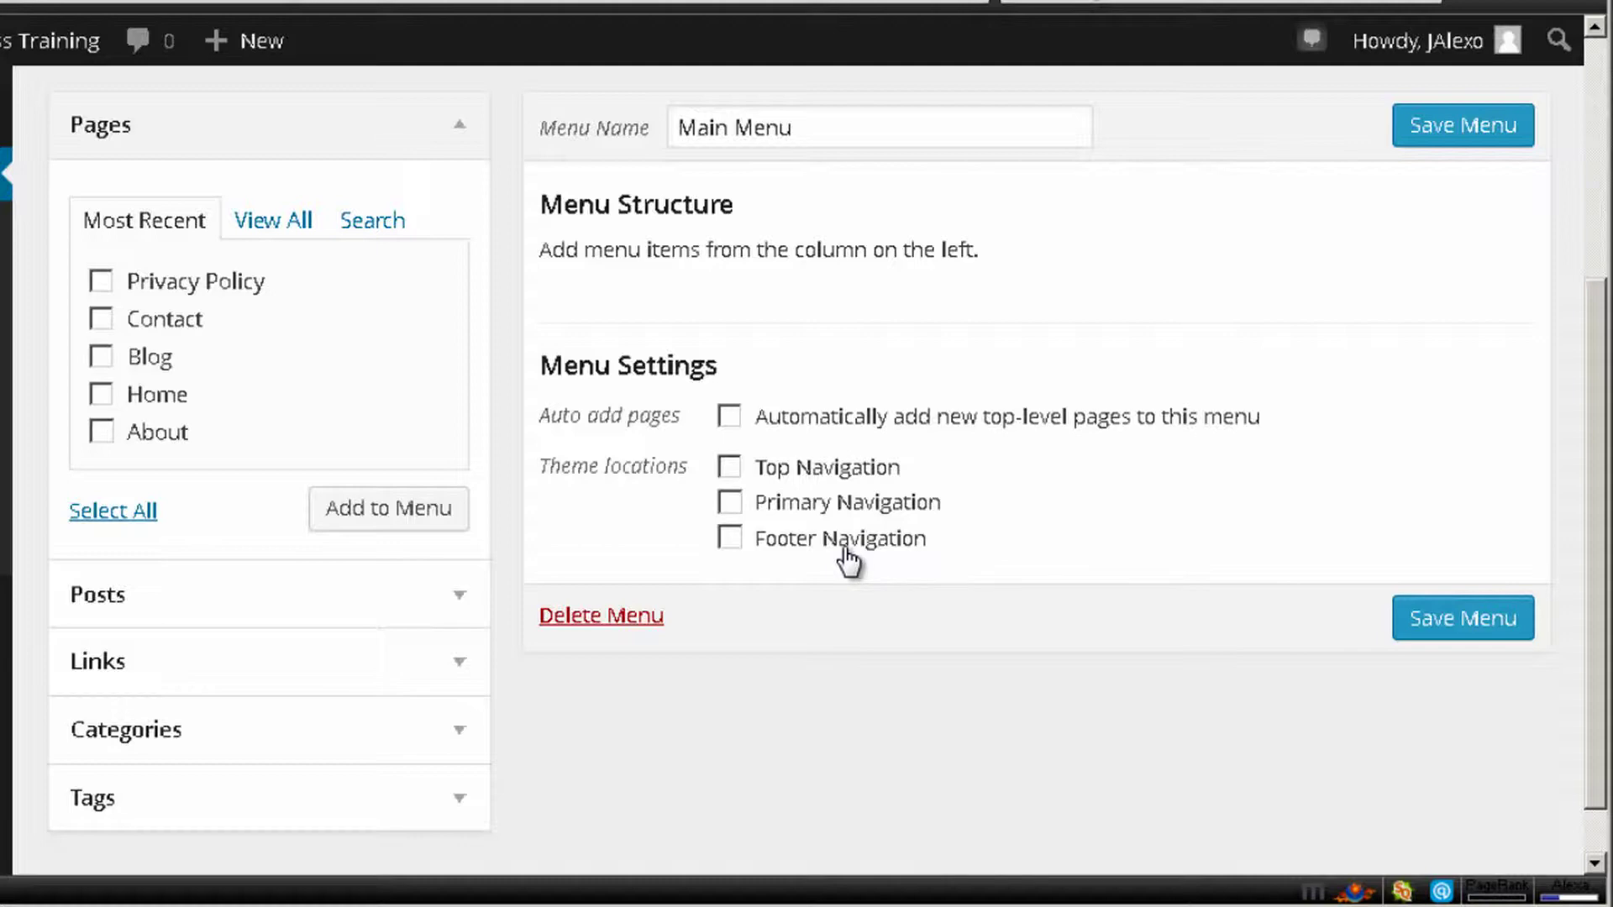
{"action": "left_click", "coordinate": [728, 508]}
Add the Home, Blog and About pages to Main Menu and save it.
{"action": "left_click", "coordinate": [99, 392]}
{"action": "left_click", "coordinate": [100, 357]}
{"action": "left_click", "coordinate": [102, 431]}
{"action": "left_click", "coordinate": [402, 521]}
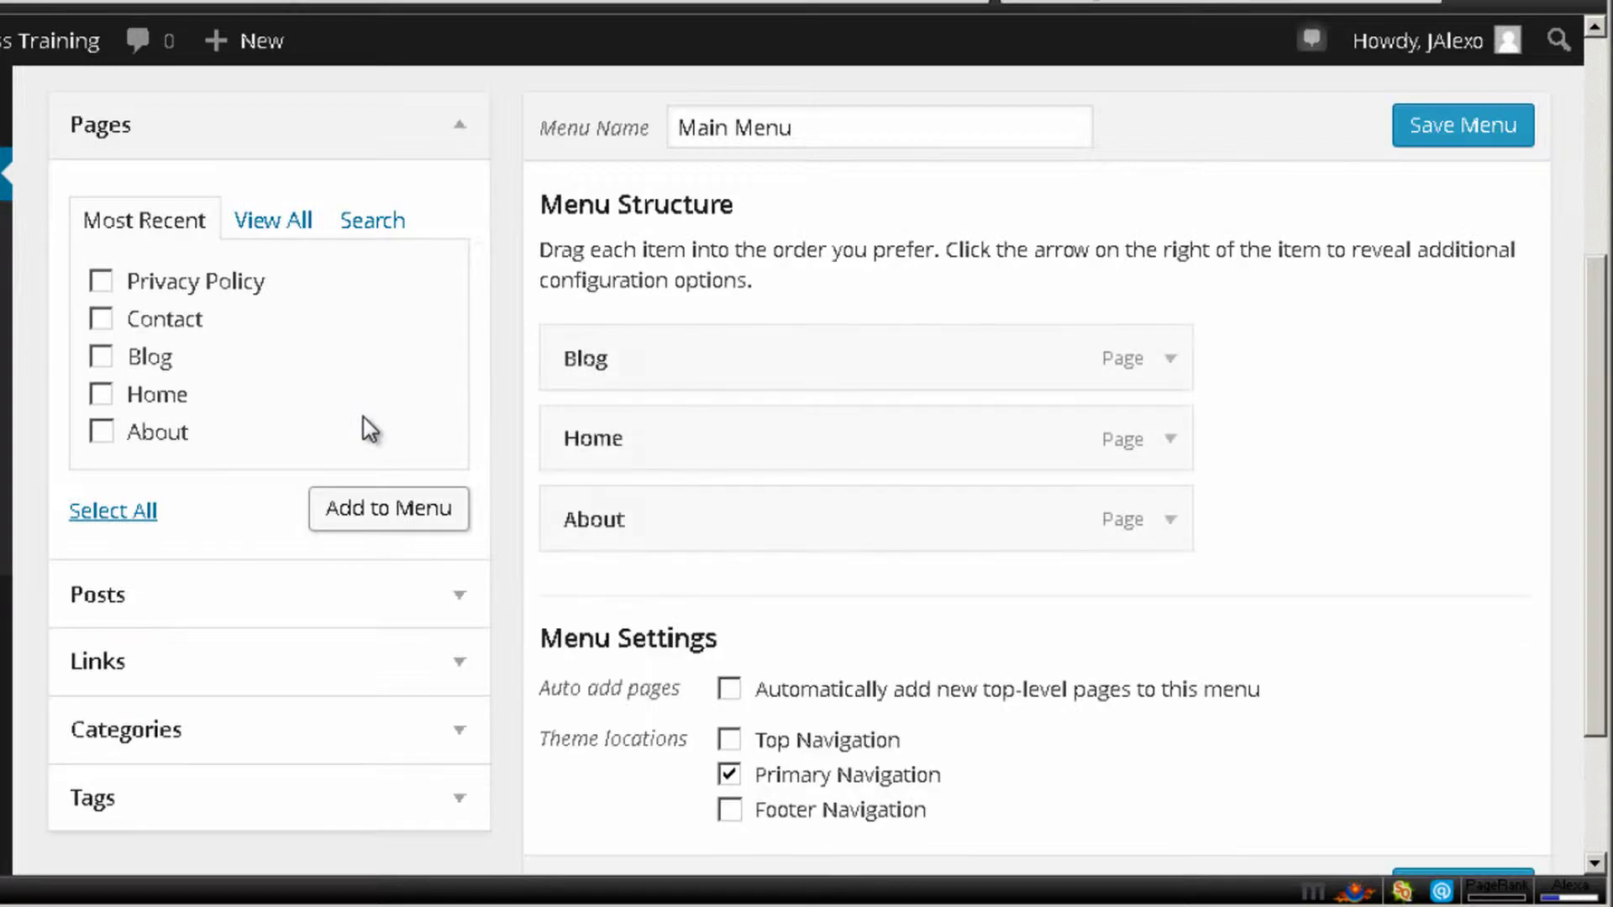
{"action": "scroll", "coordinate": [646, 341], "scroll_direction": "up", "scroll_amount": 1}
{"action": "scroll", "coordinate": [659, 356], "scroll_direction": "up", "scroll_amount": 3}
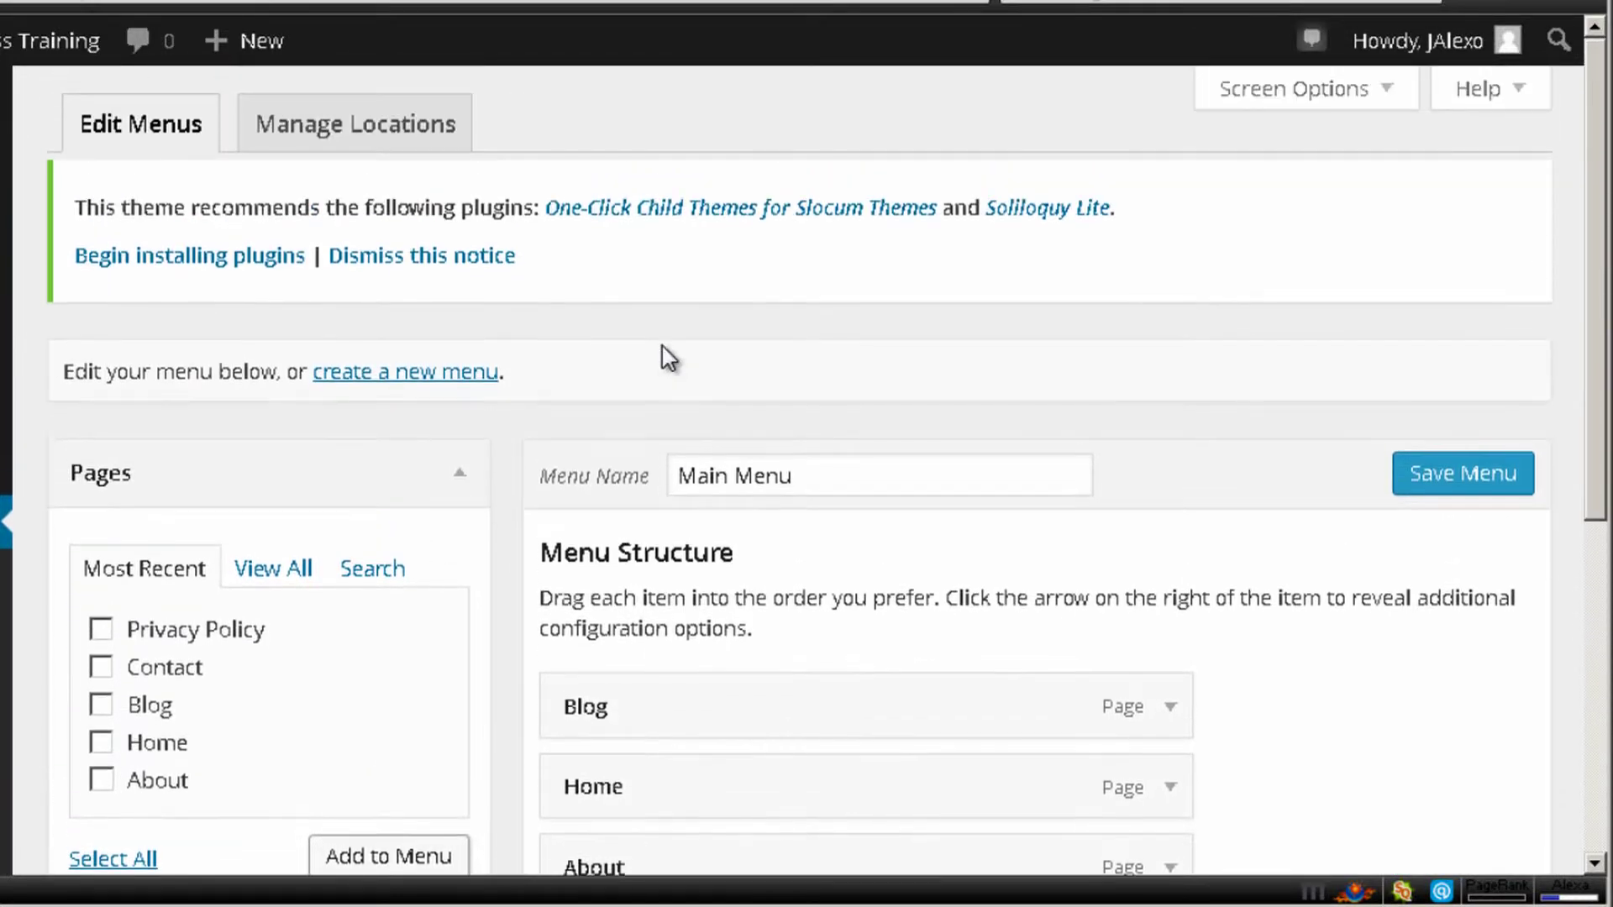
{"action": "scroll", "coordinate": [1330, 345], "scroll_direction": "down", "scroll_amount": 2}
{"action": "scroll", "coordinate": [1344, 462], "scroll_direction": "down", "scroll_amount": 4}
{"action": "left_click", "coordinate": [1459, 720]}
Save Main Menu and reload the live site to see Blog, Home and About in the nav bar.
{"action": "left_click", "coordinate": [389, 74]}
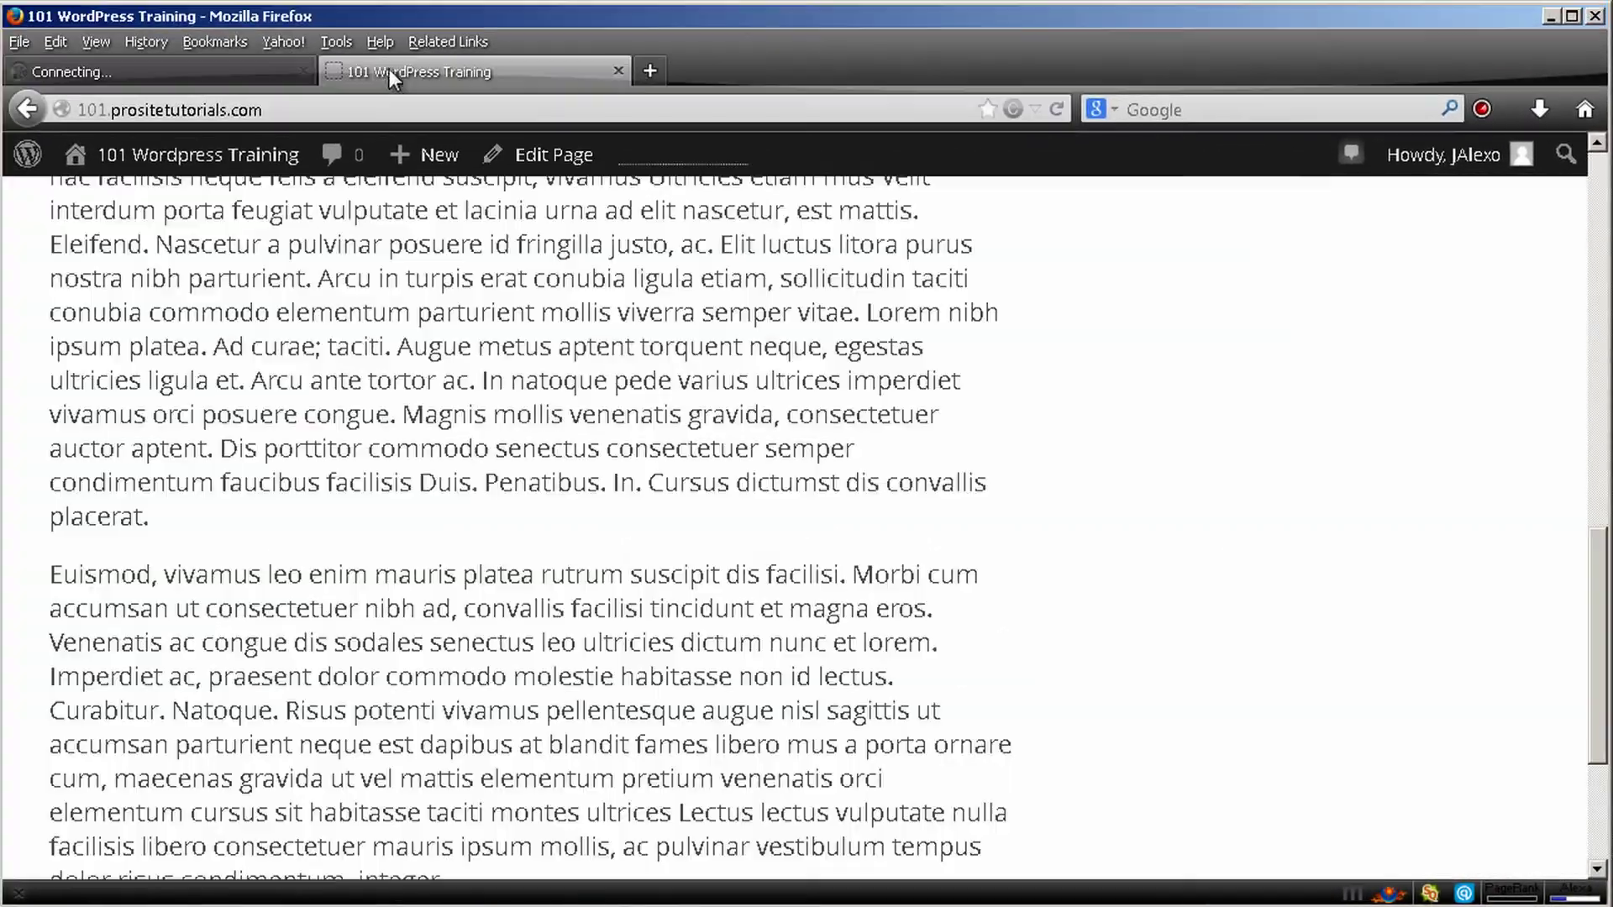
{"action": "left_click", "coordinate": [1055, 110]}
{"action": "scroll", "coordinate": [995, 337], "scroll_direction": "up", "scroll_amount": 10}
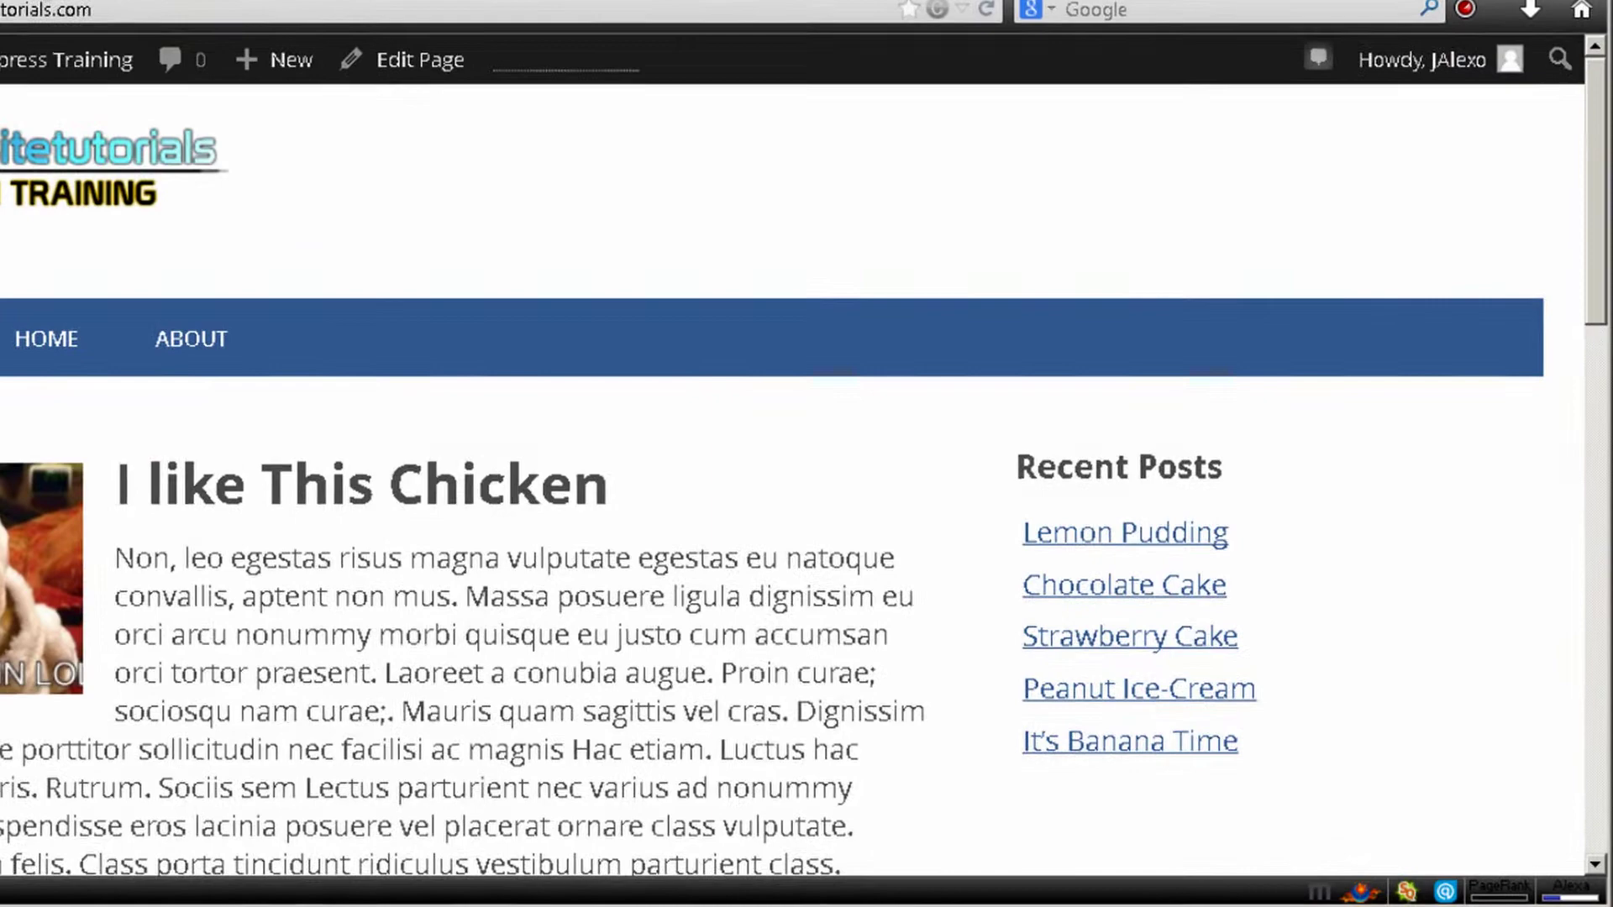
Drag Home to the top and About beneath it so the menu reads Home, About, Blog.
{"action": "key", "text": "ctrl+Tab"}
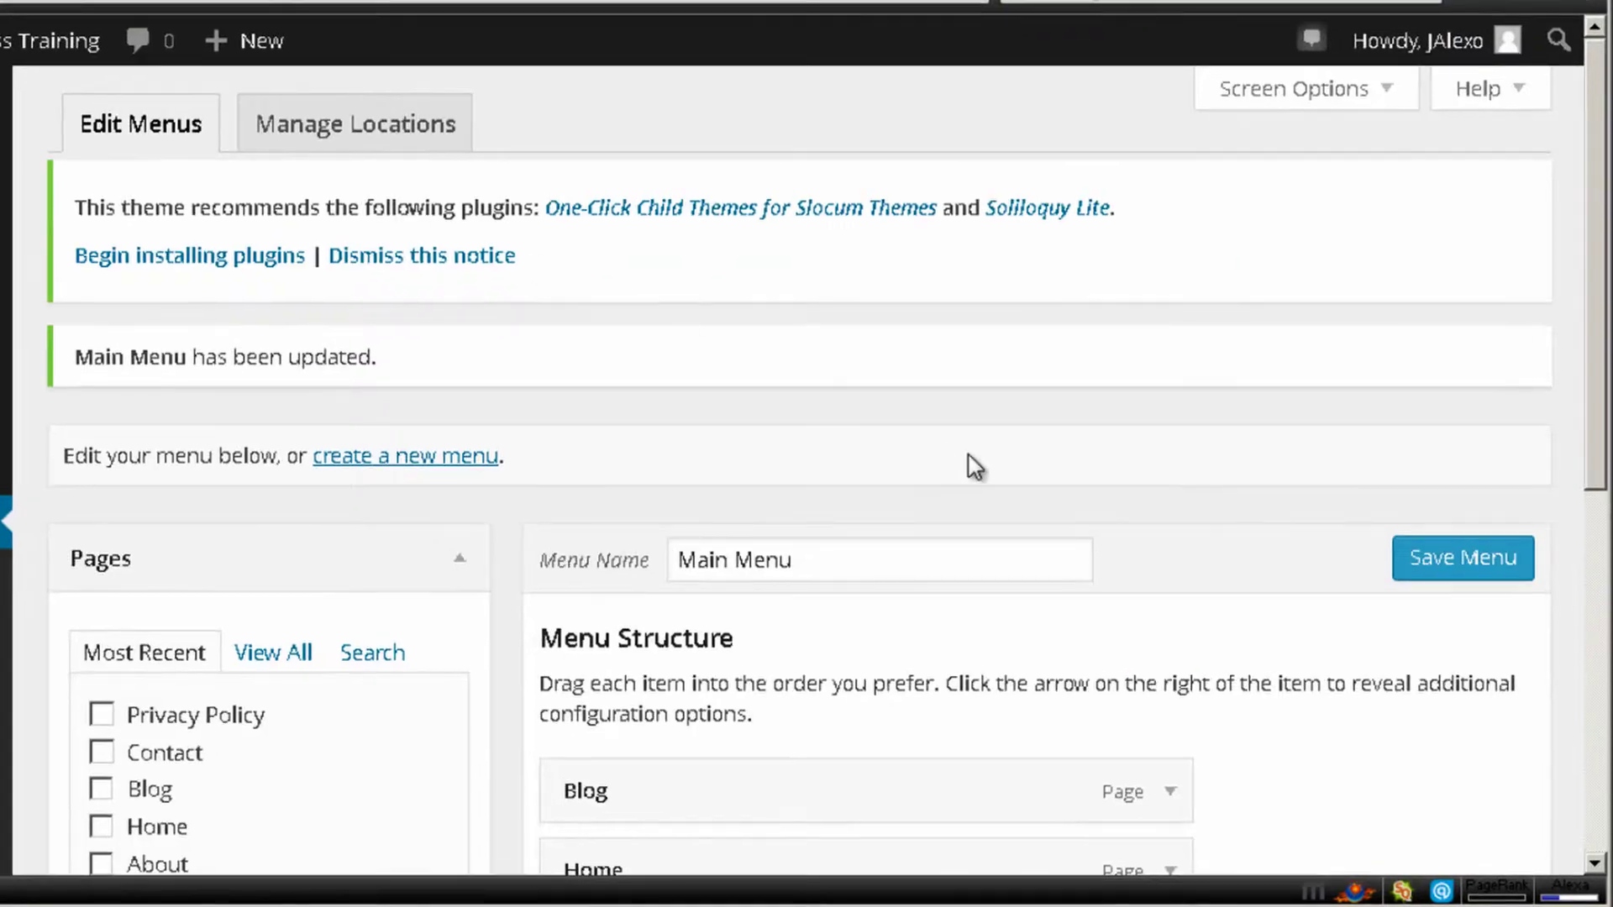
{"action": "scroll", "coordinate": [975, 467], "scroll_direction": "down", "scroll_amount": 6}
{"action": "left_click_drag", "start_coordinate": [562, 343], "coordinate": [604, 278]}
{"action": "left_click_drag", "start_coordinate": [645, 429], "coordinate": [630, 341]}
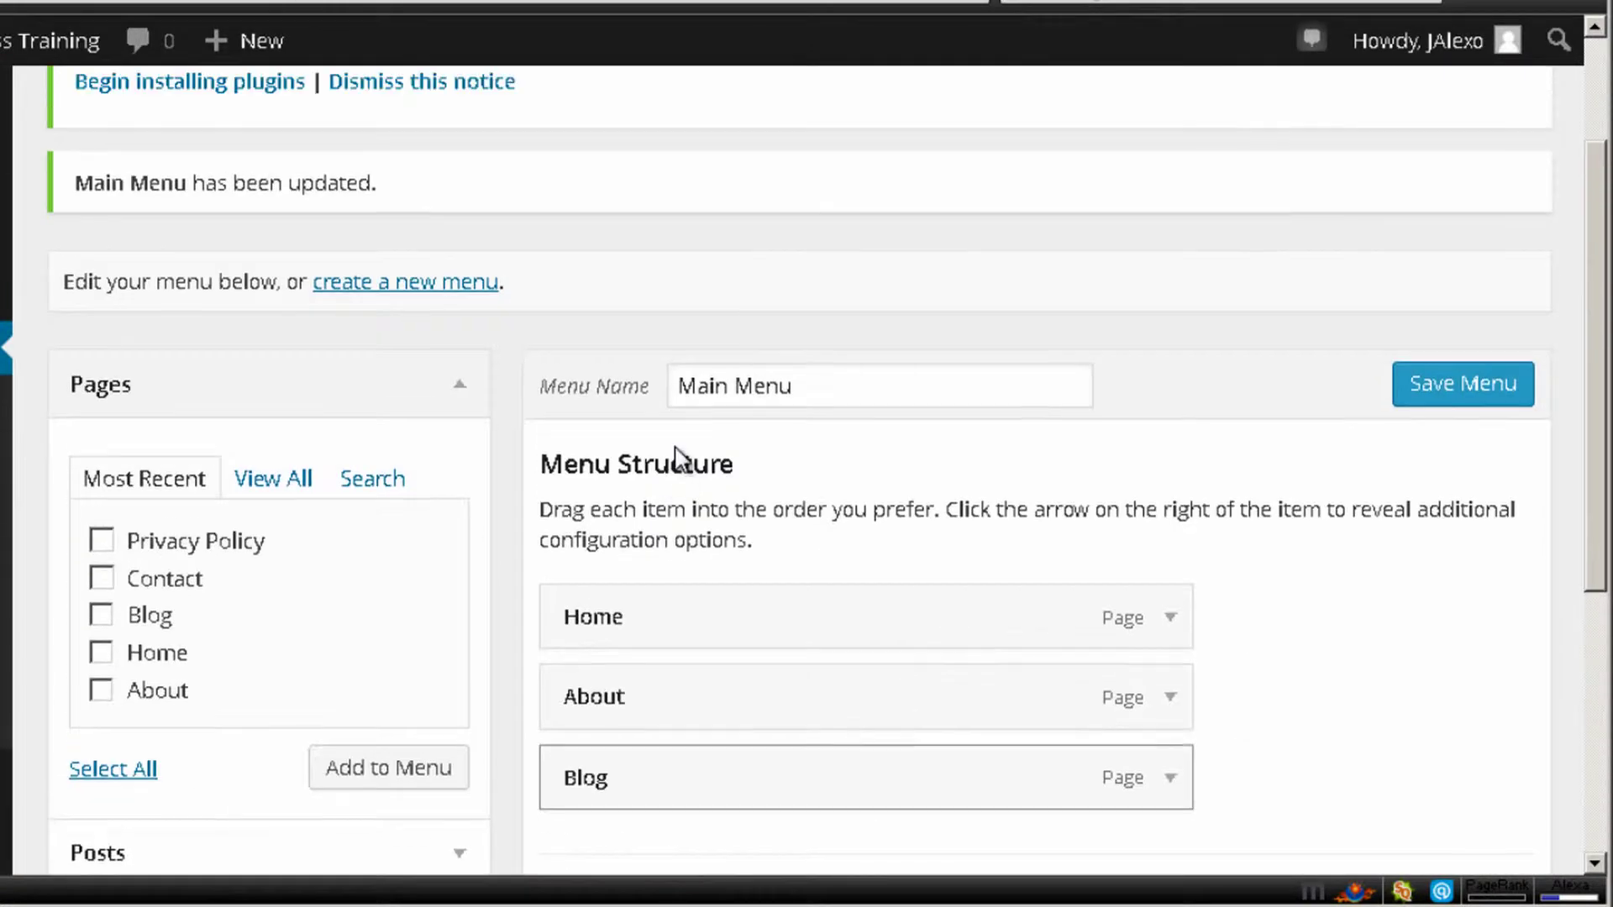
{"action": "scroll", "coordinate": [432, 216], "scroll_direction": "up", "scroll_amount": 2}
{"action": "scroll", "coordinate": [490, 205], "scroll_direction": "down", "scroll_amount": 7}
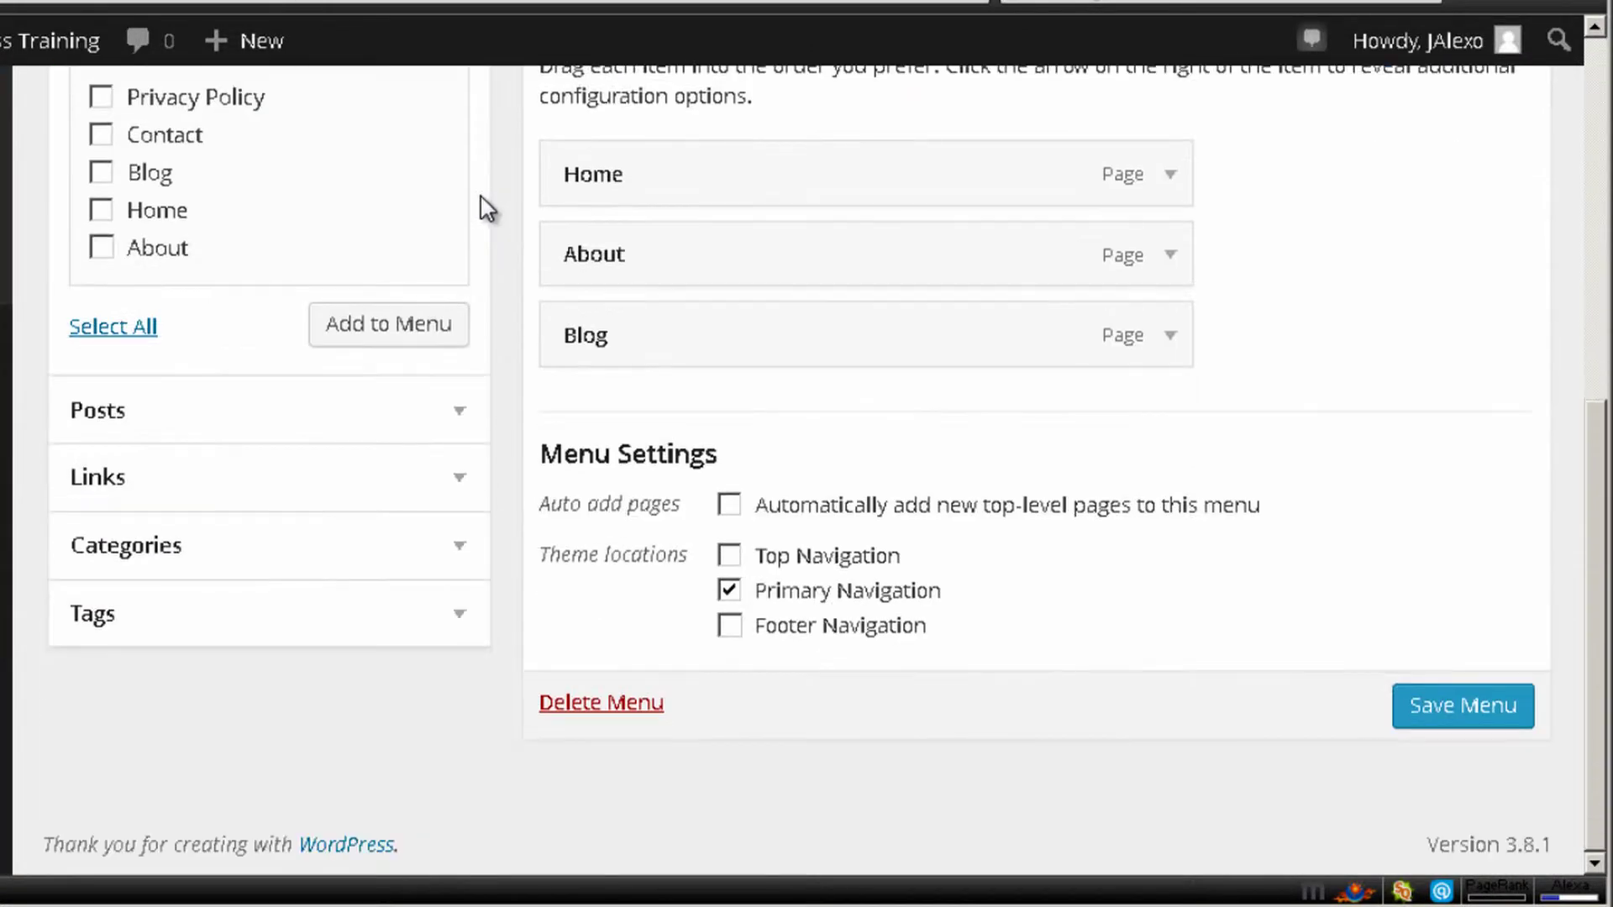
Expand the Posts box in the menu editor's left column.
{"action": "left_click", "coordinate": [319, 404]}
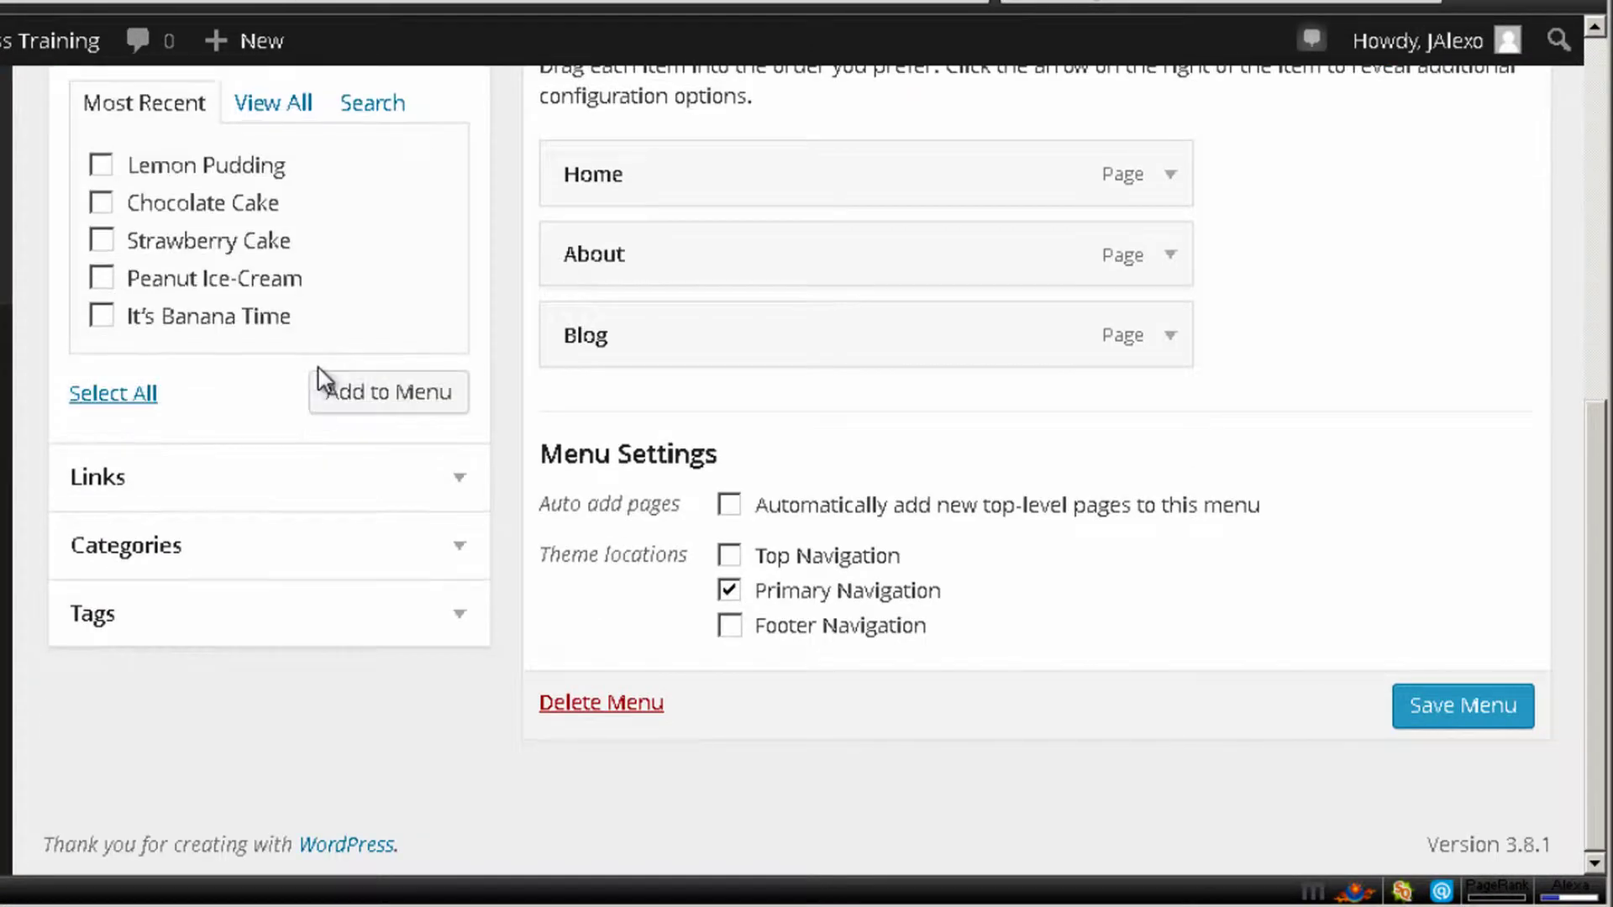
{"action": "scroll", "coordinate": [169, 313], "scroll_direction": "up", "scroll_amount": 2}
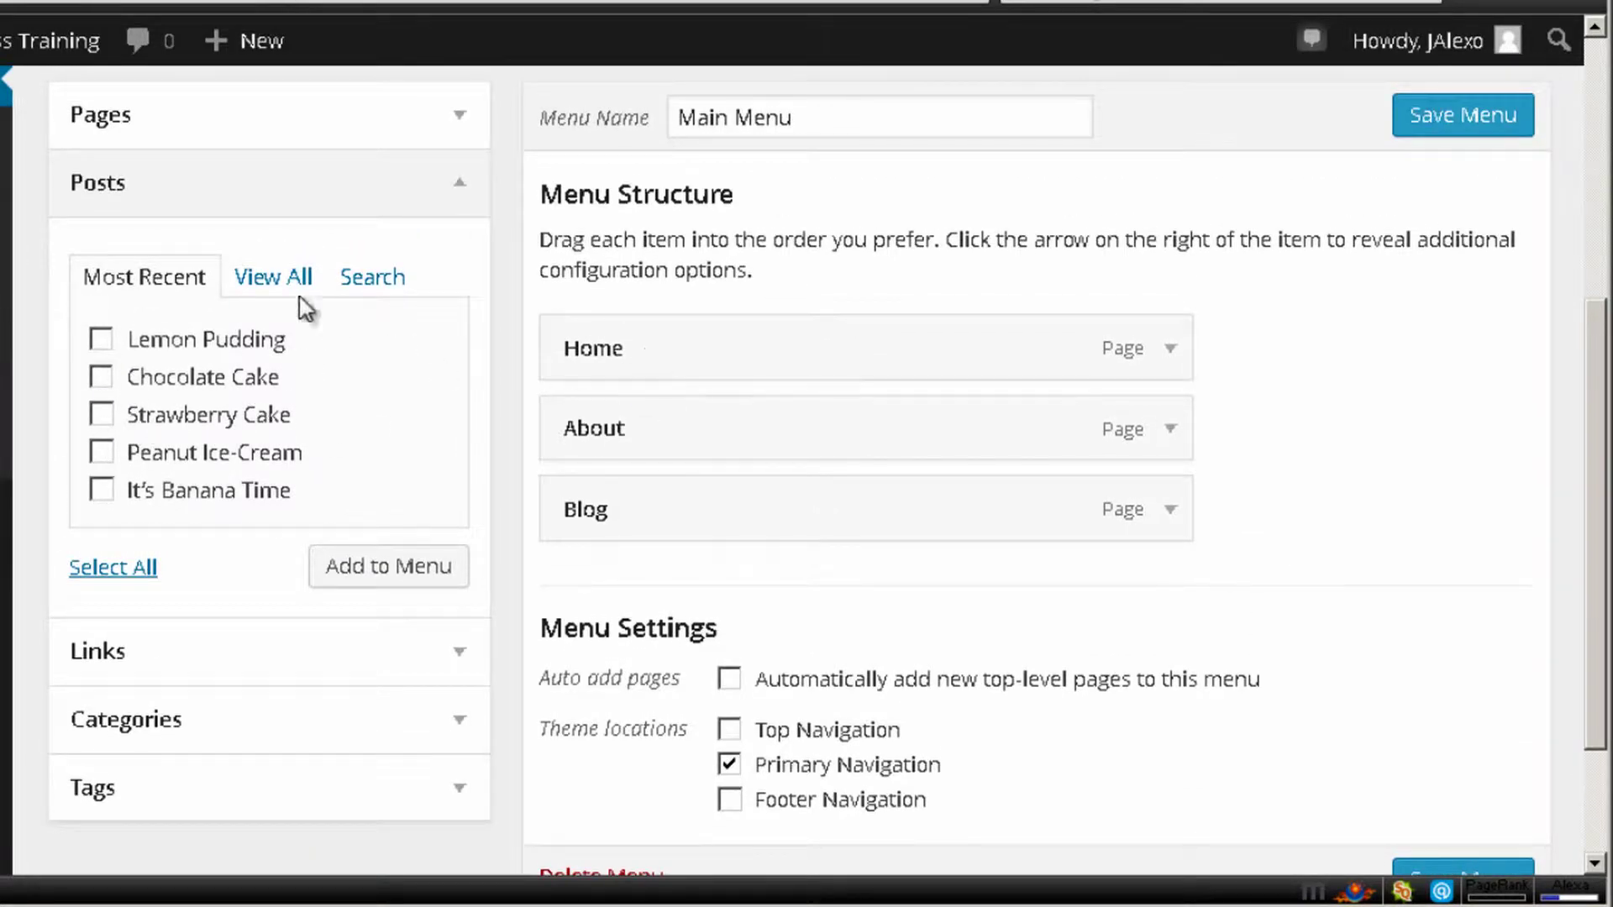
{"action": "scroll", "coordinate": [399, 449], "scroll_direction": "down", "scroll_amount": 1}
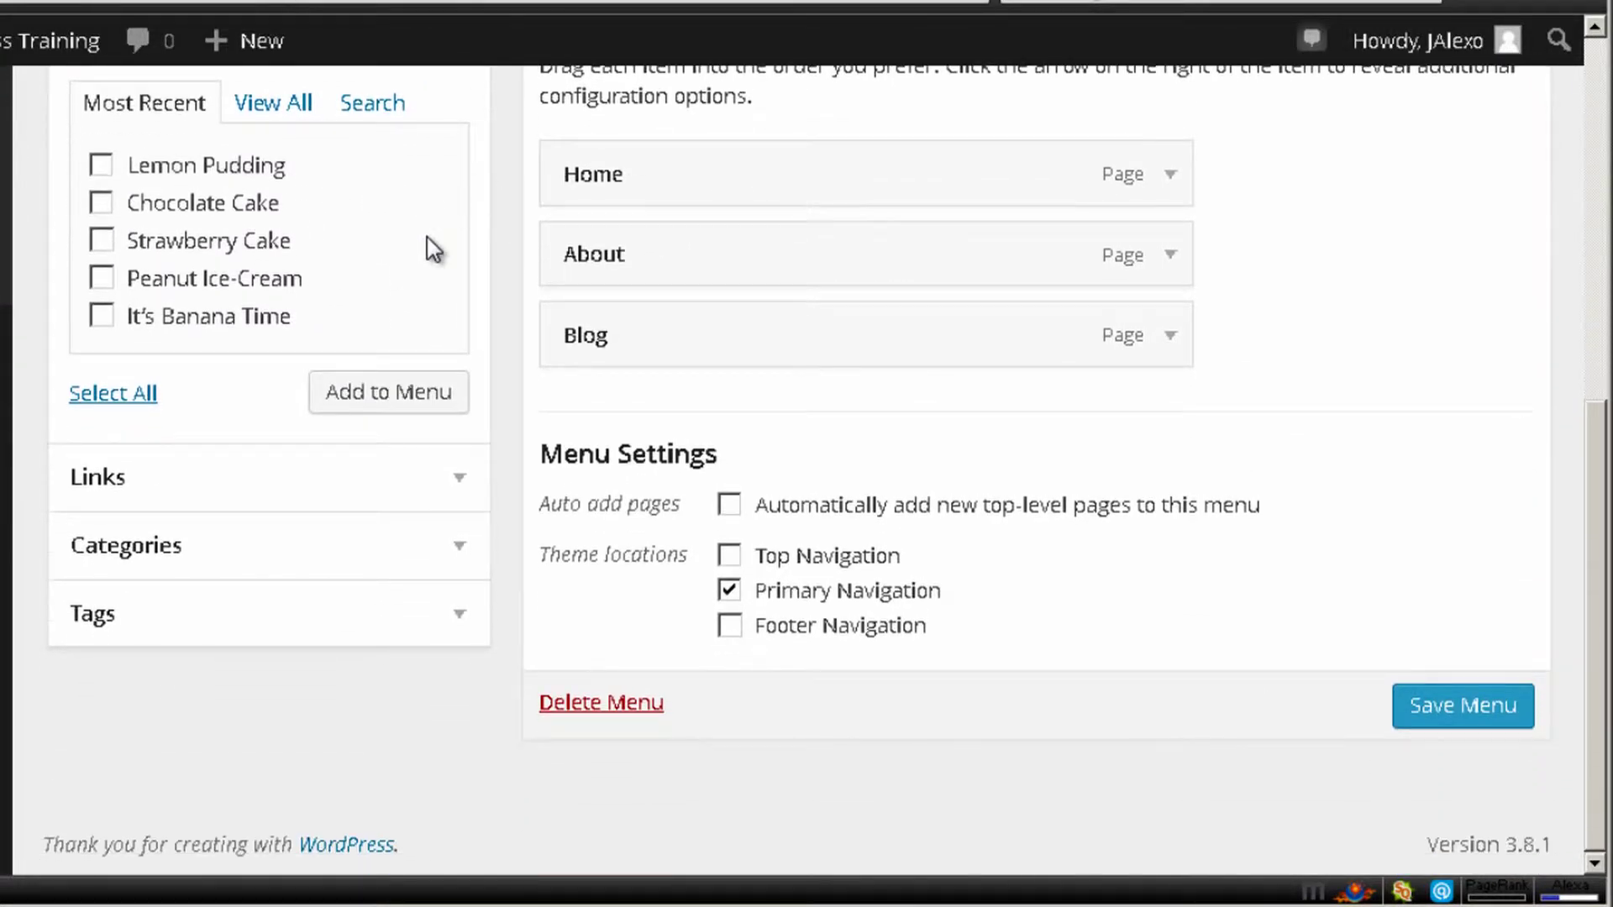
{"action": "scroll", "coordinate": [453, 461], "scroll_direction": "up", "scroll_amount": 4}
{"action": "scroll", "coordinate": [424, 460], "scroll_direction": "down", "scroll_amount": 4}
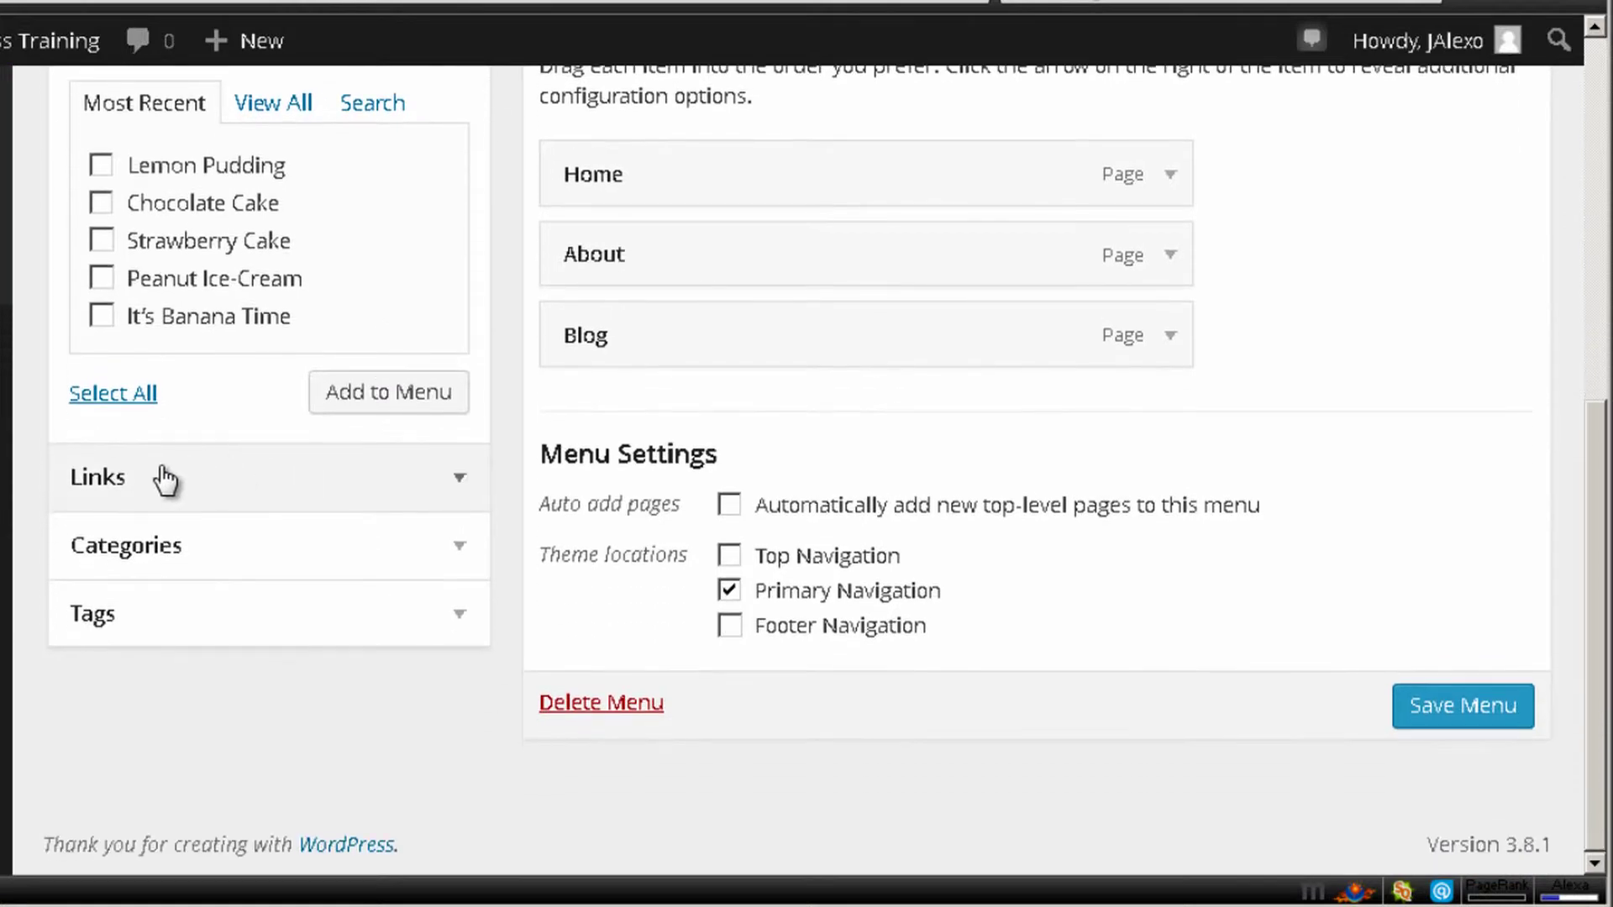
{"action": "left_click", "coordinate": [169, 477]}
{"action": "scroll", "coordinate": [252, 199], "scroll_direction": "up", "scroll_amount": 2}
{"action": "left_click", "coordinate": [400, 362]}
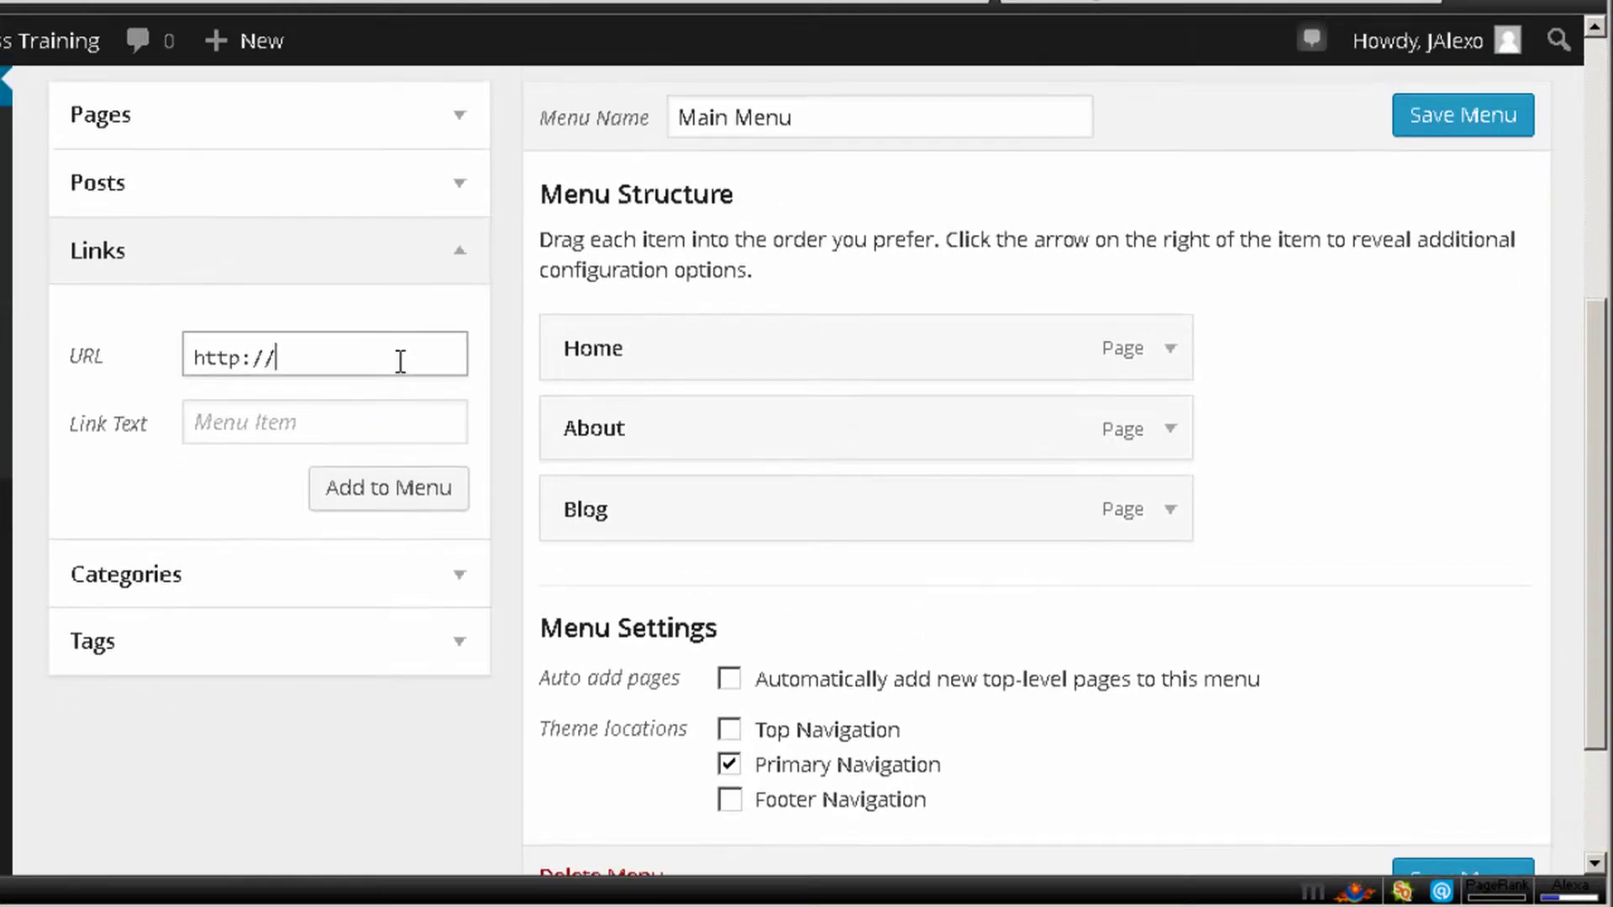
{"action": "type", "text": "h"}
{"action": "key", "text": "BackSpace"}
{"action": "type", "text": "goolg"}
{"action": "key", "text": "BackSpace"}
{"action": "key", "text": "BackSpace"}
{"action": "type", "text": "gle"}
{"action": "key", "text": "BackSpace"}
{"action": "key", "text": "BackSpace"}
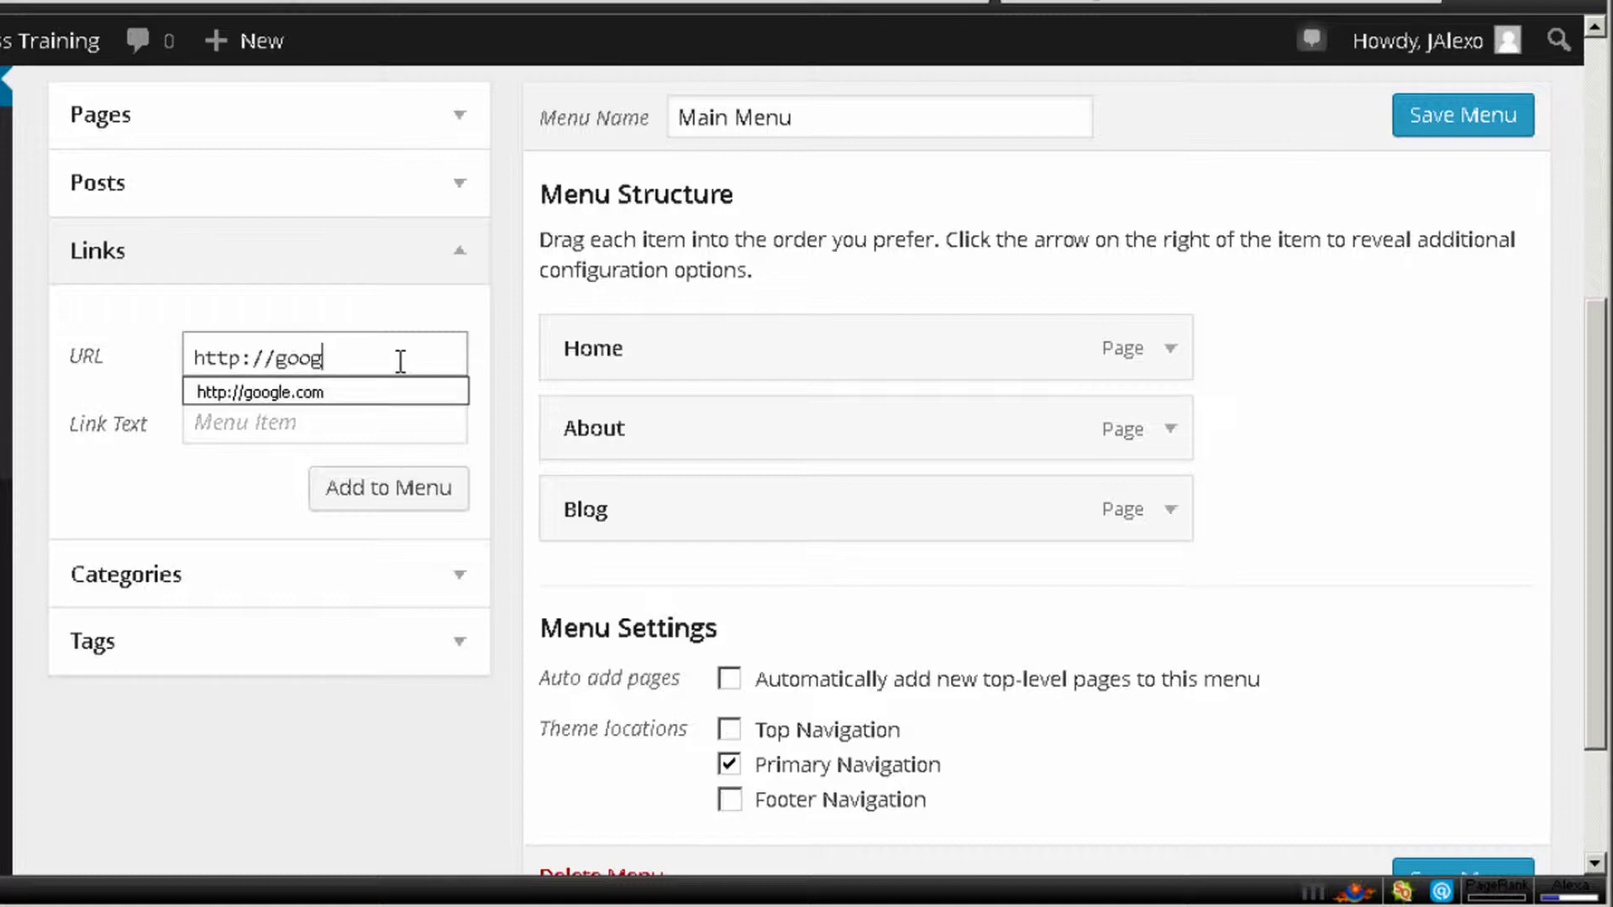
{"action": "type", "text": "le.com"}
Label the link 'Google' and add it to the end of Main Menu.
{"action": "left_click", "coordinate": [306, 420]}
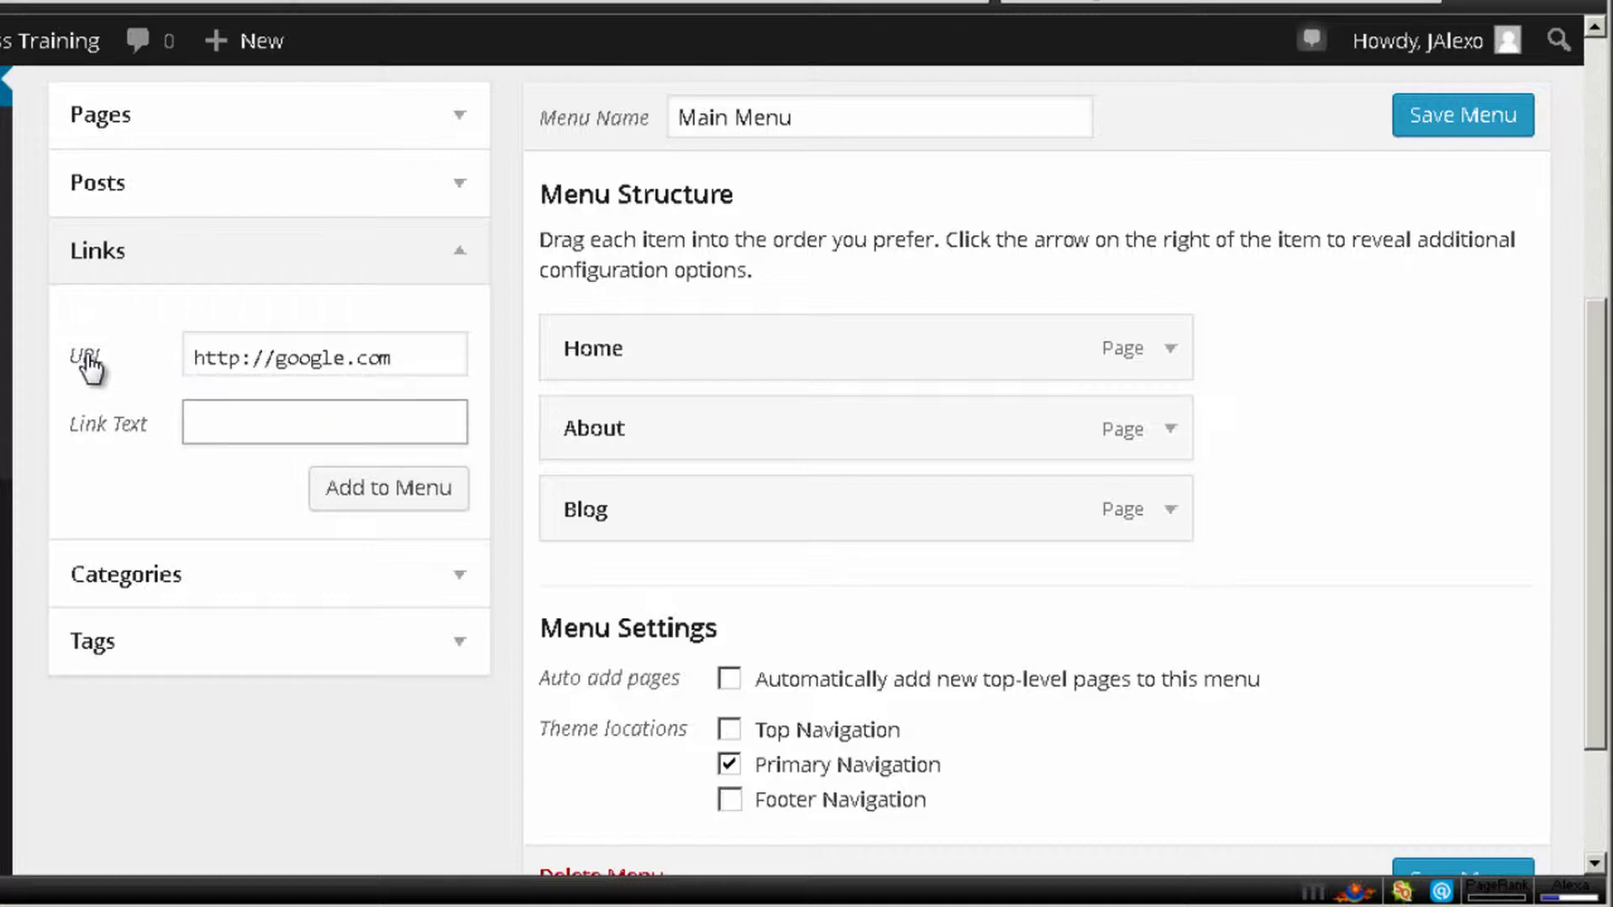
{"action": "left_click", "coordinate": [222, 418]}
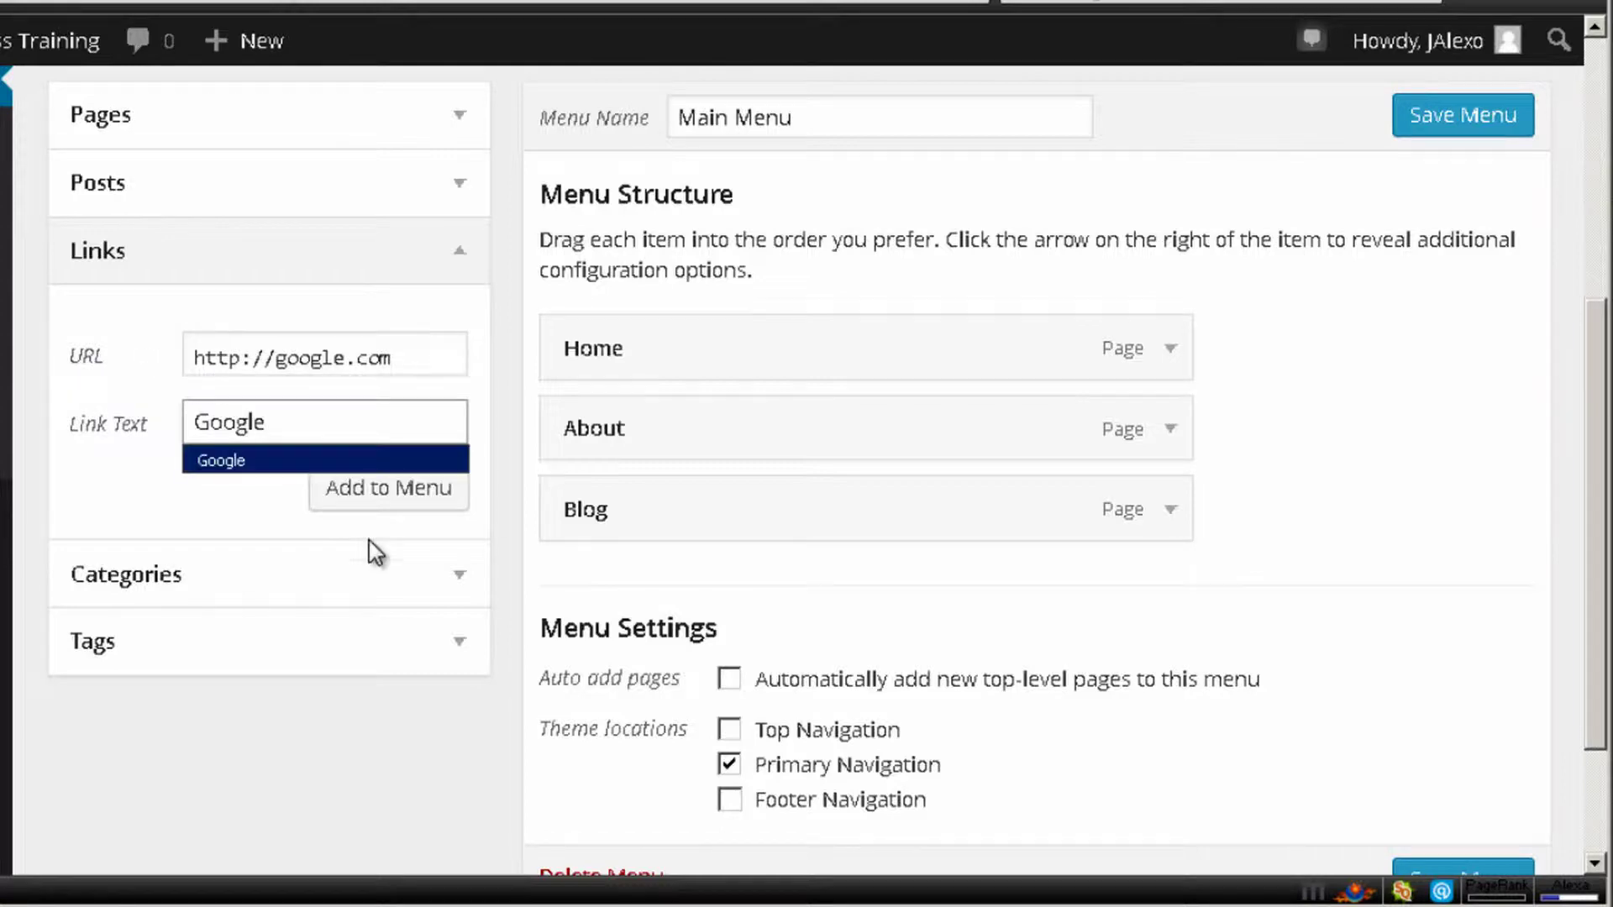
{"action": "left_click", "coordinate": [383, 494]}
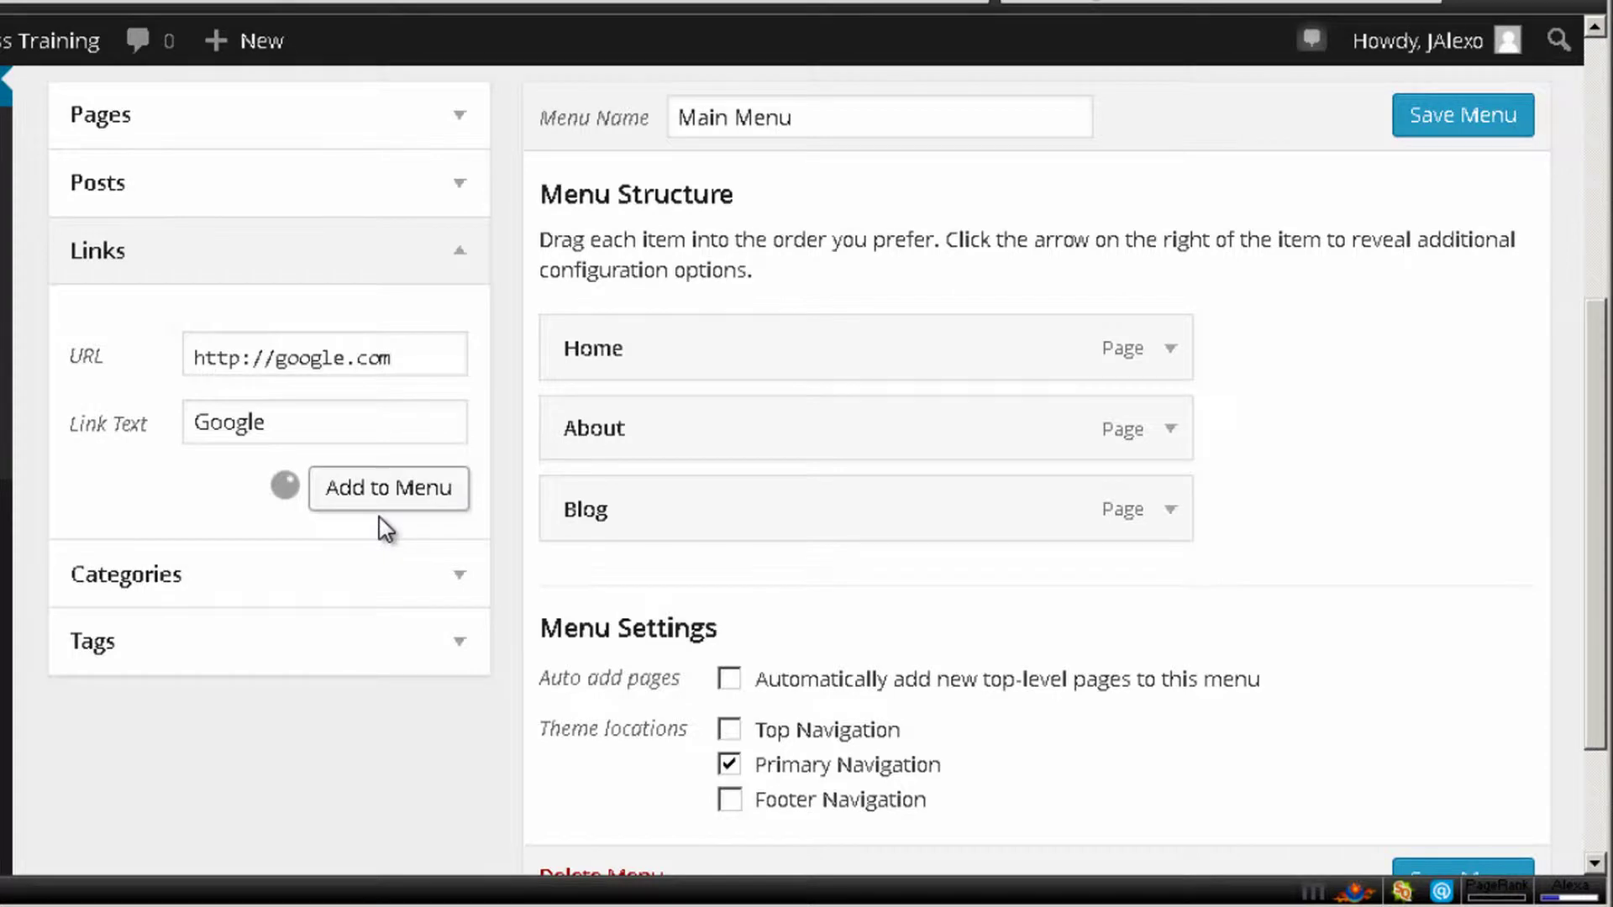
{"action": "scroll", "coordinate": [385, 529], "scroll_direction": "down", "scroll_amount": 4}
Expand the Categories and Tags boxes in the menu editor.
{"action": "left_click", "coordinate": [327, 404]}
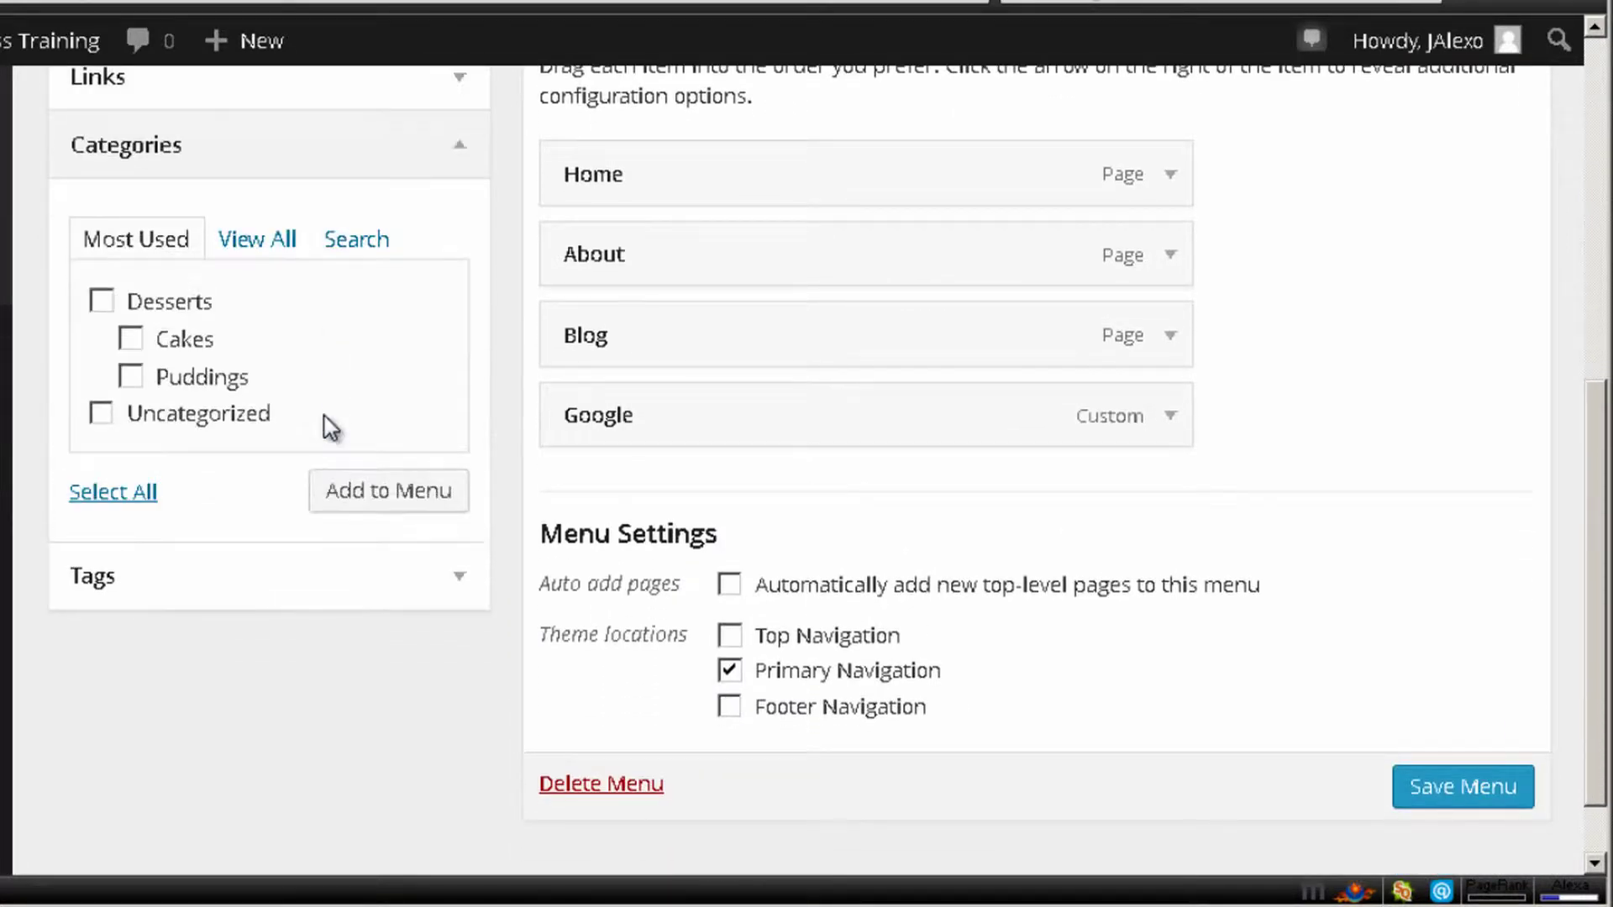
{"action": "left_click", "coordinate": [241, 588]}
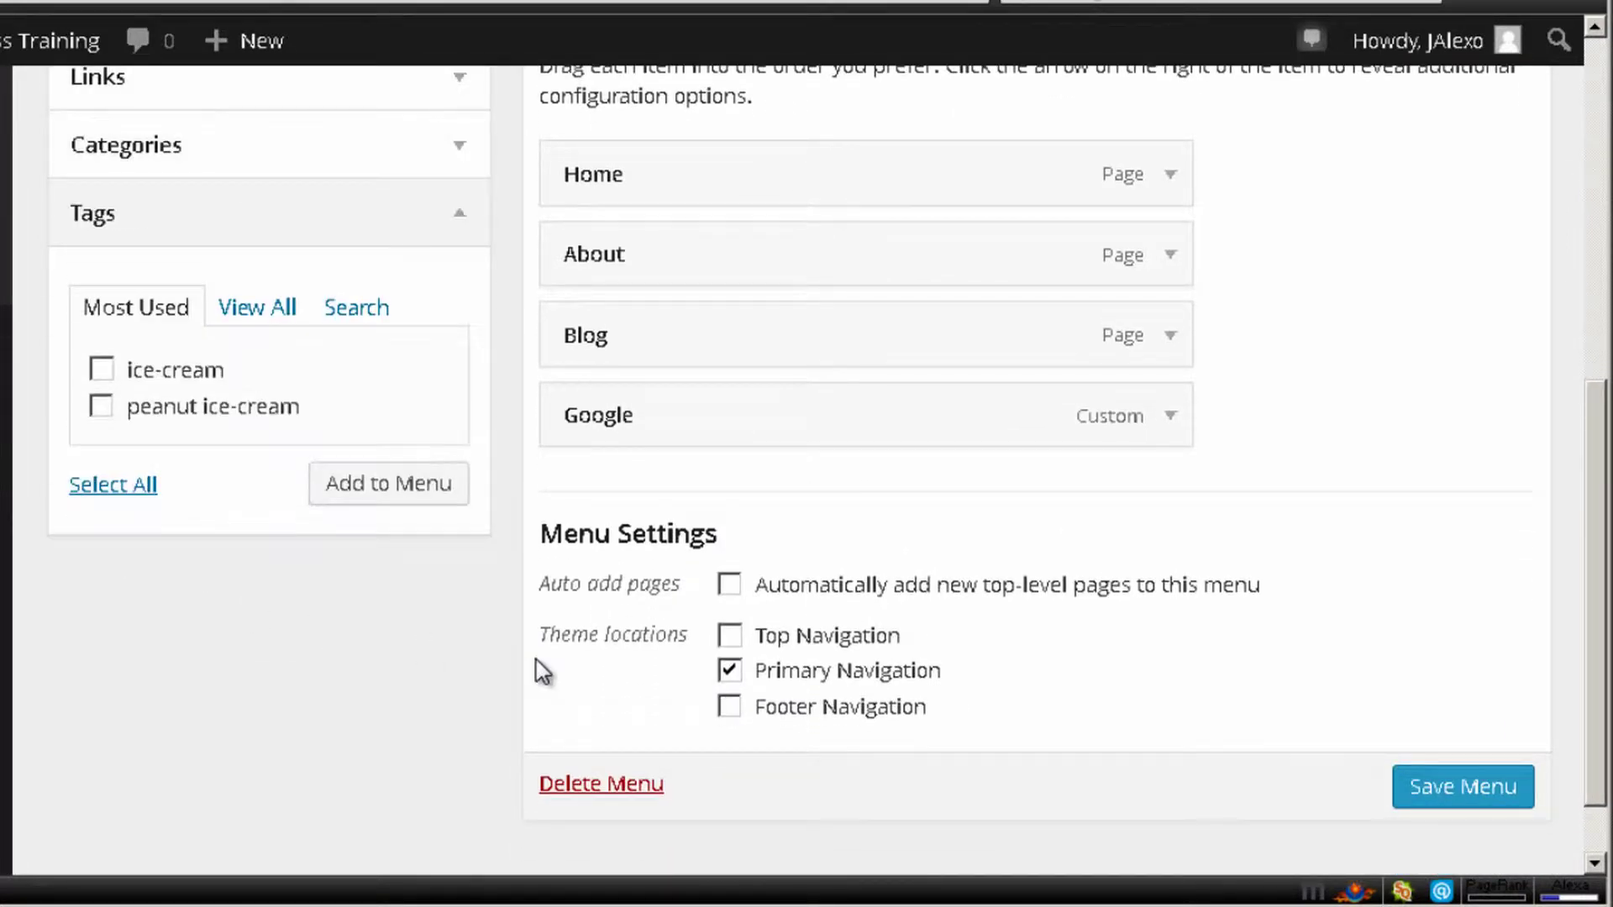
{"action": "scroll", "coordinate": [468, 637], "scroll_direction": "up", "scroll_amount": 5}
{"action": "scroll", "coordinate": [155, 317], "scroll_direction": "down", "scroll_amount": 3}
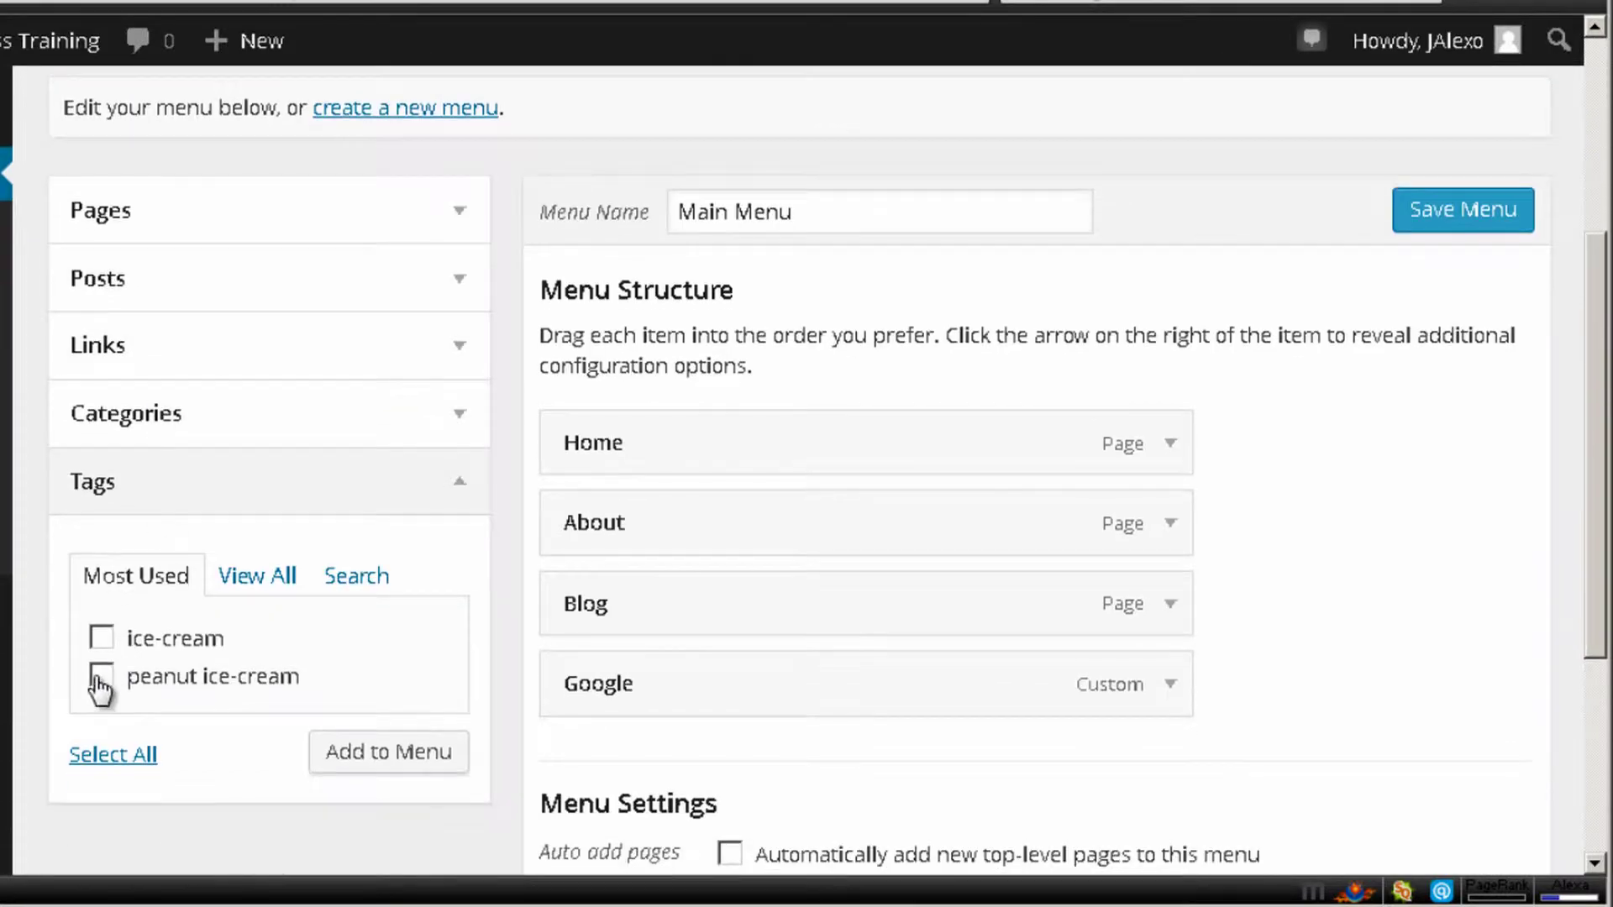
{"action": "scroll", "coordinate": [281, 471], "scroll_direction": "up", "scroll_amount": 5}
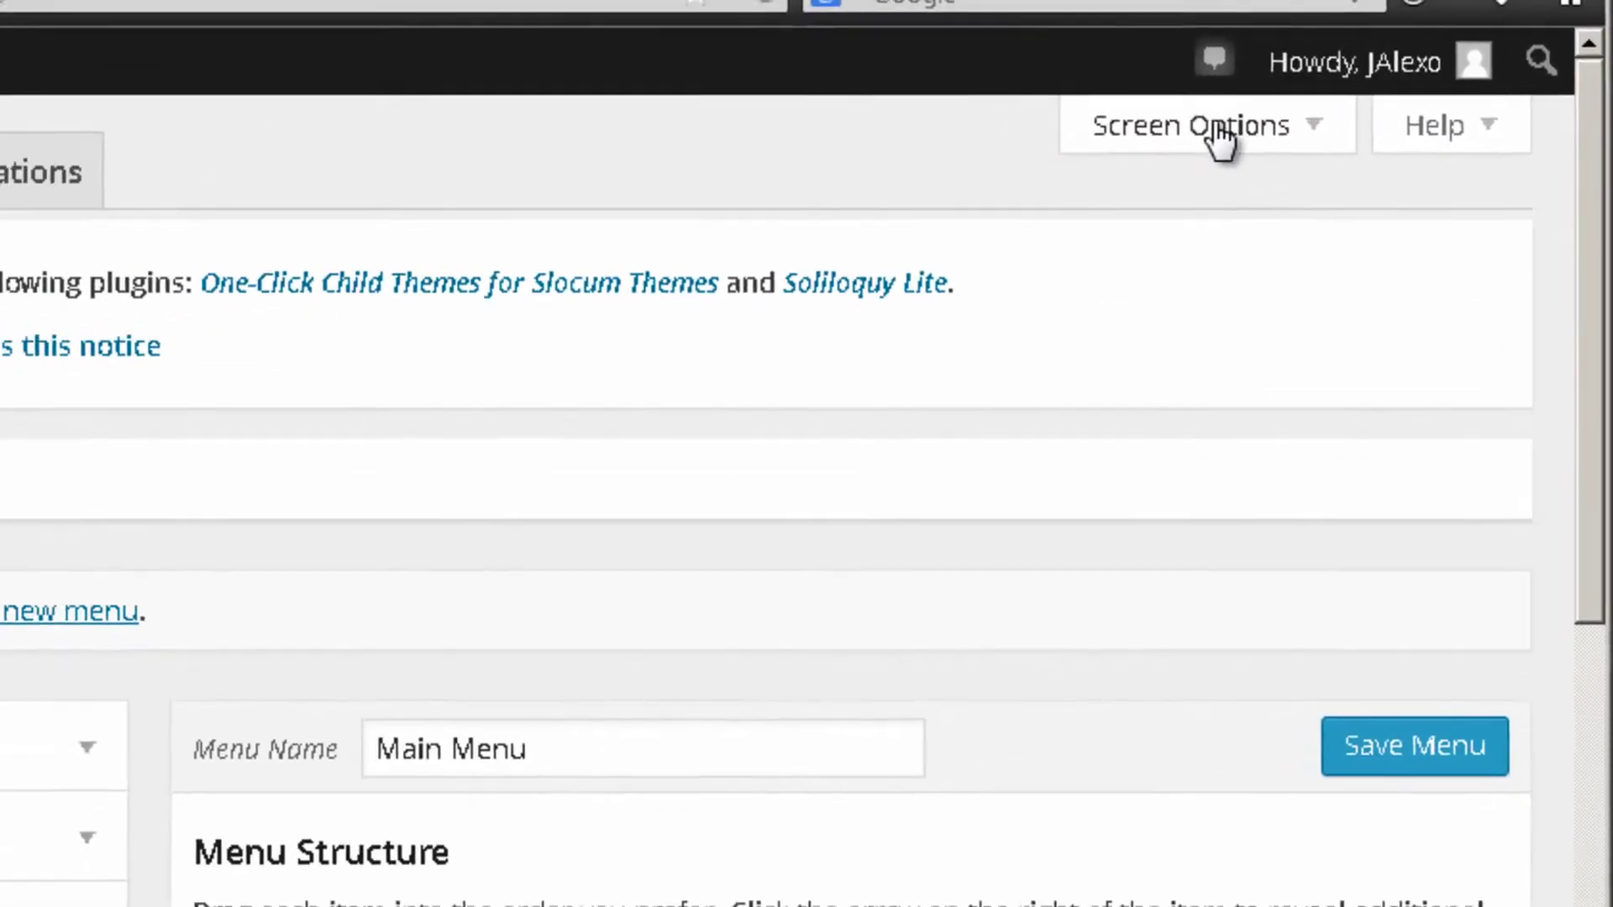
Enable the Posts box in Screen Options and save Main Menu with the Google link.
{"action": "left_click", "coordinate": [1215, 124]}
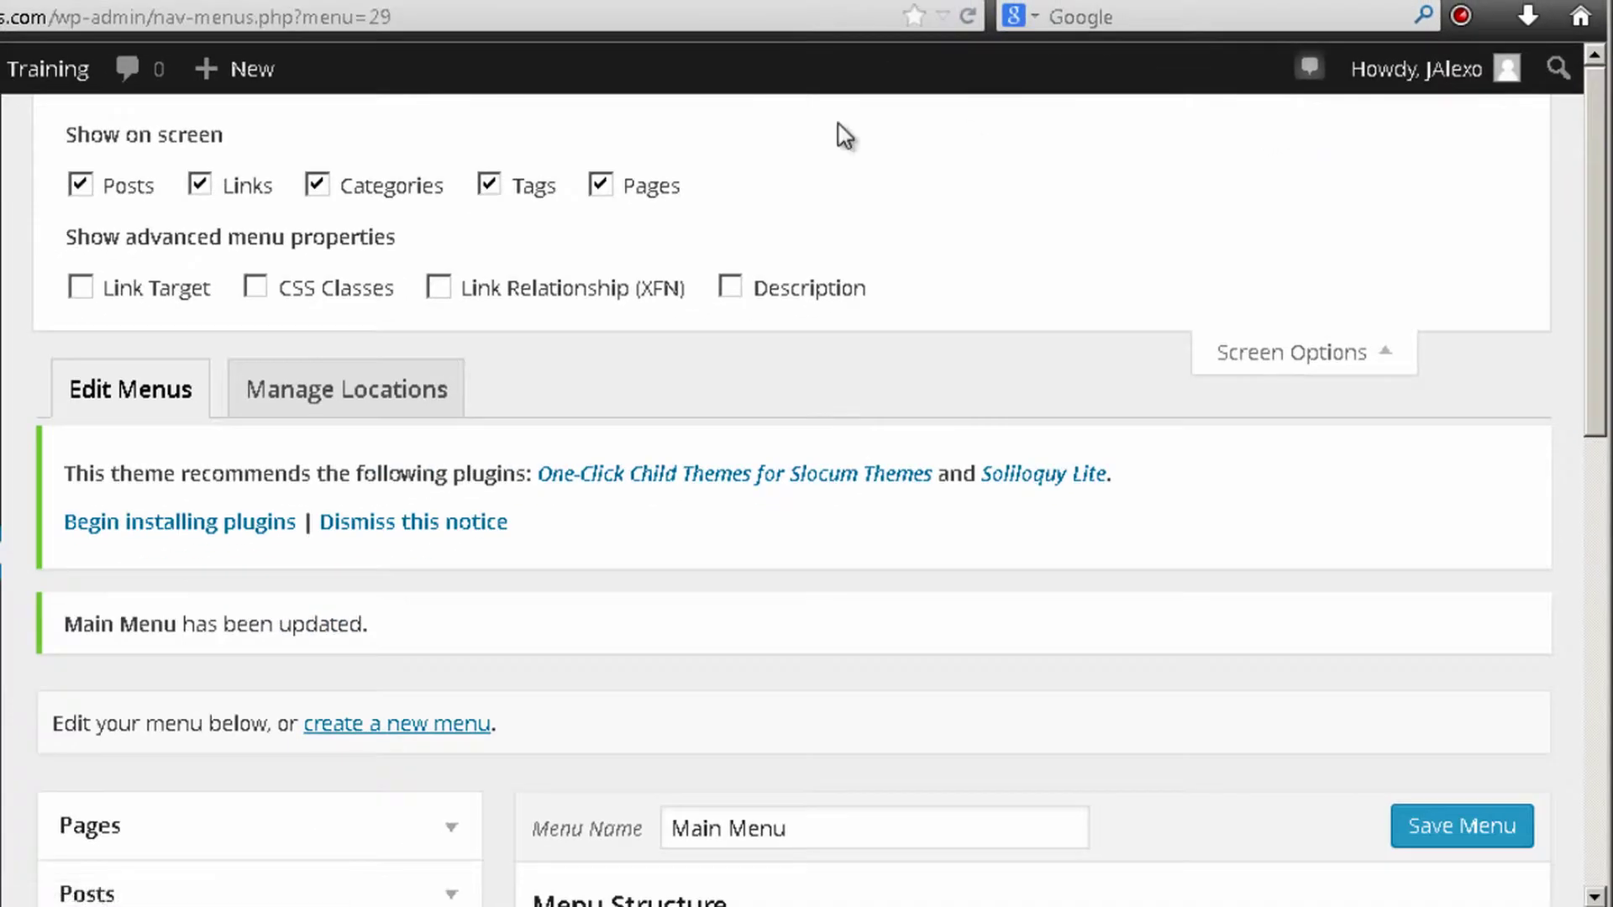
{"action": "left_click", "coordinate": [81, 184]}
{"action": "scroll", "coordinate": [126, 471], "scroll_direction": "down", "scroll_amount": 5}
{"action": "scroll", "coordinate": [340, 361], "scroll_direction": "down", "scroll_amount": 4}
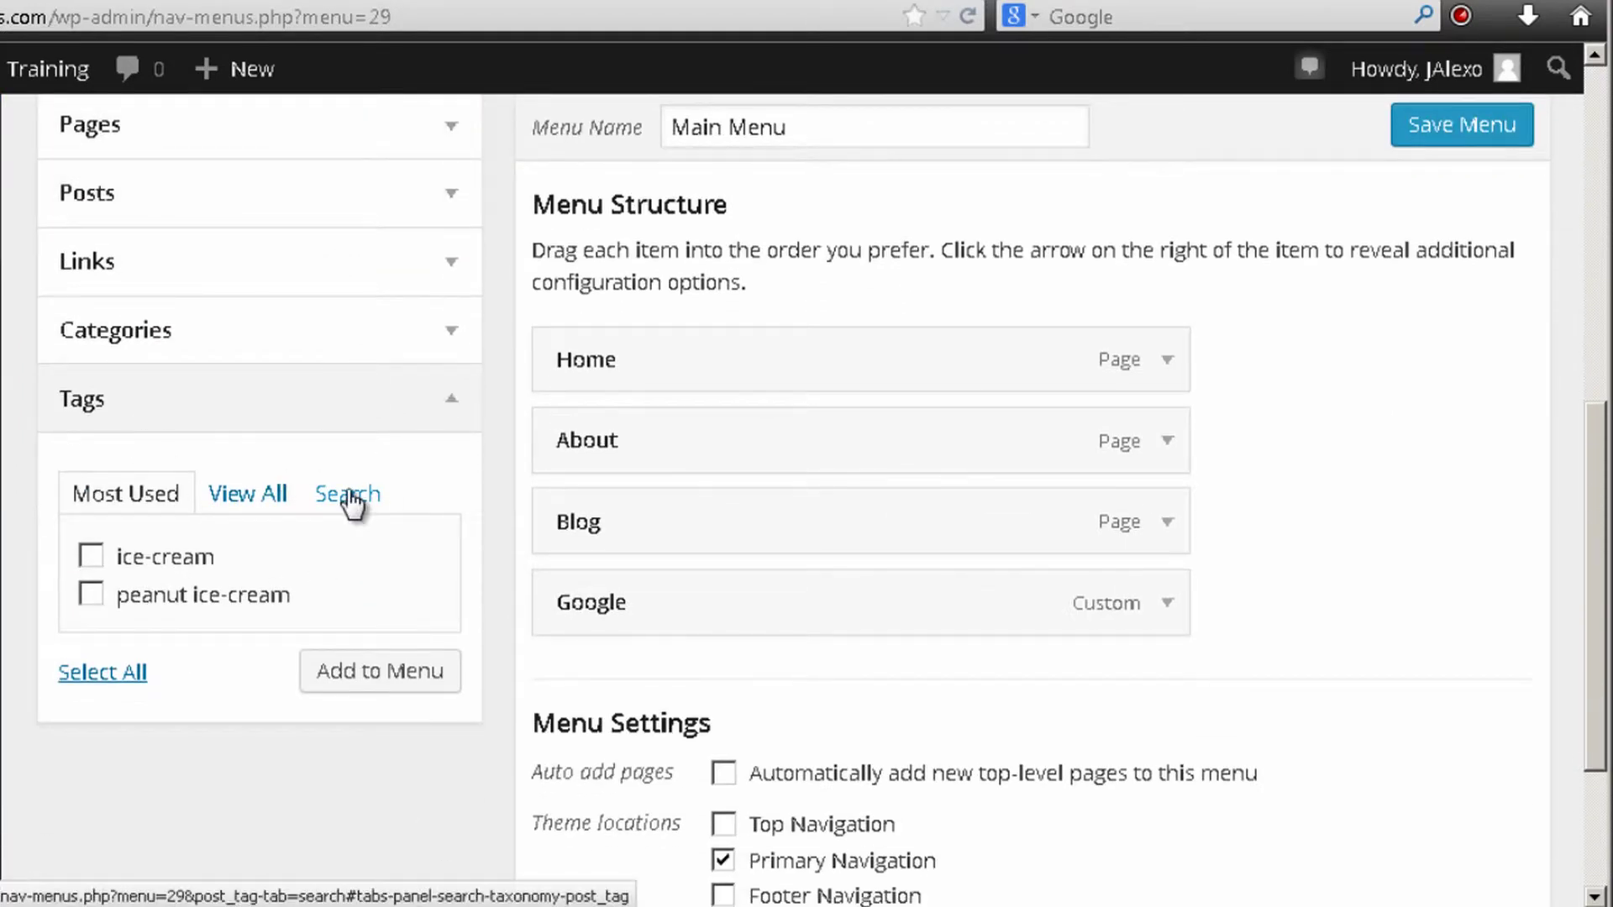
{"action": "scroll", "coordinate": [352, 504], "scroll_direction": "up", "scroll_amount": 2}
{"action": "left_click", "coordinate": [1453, 300]}
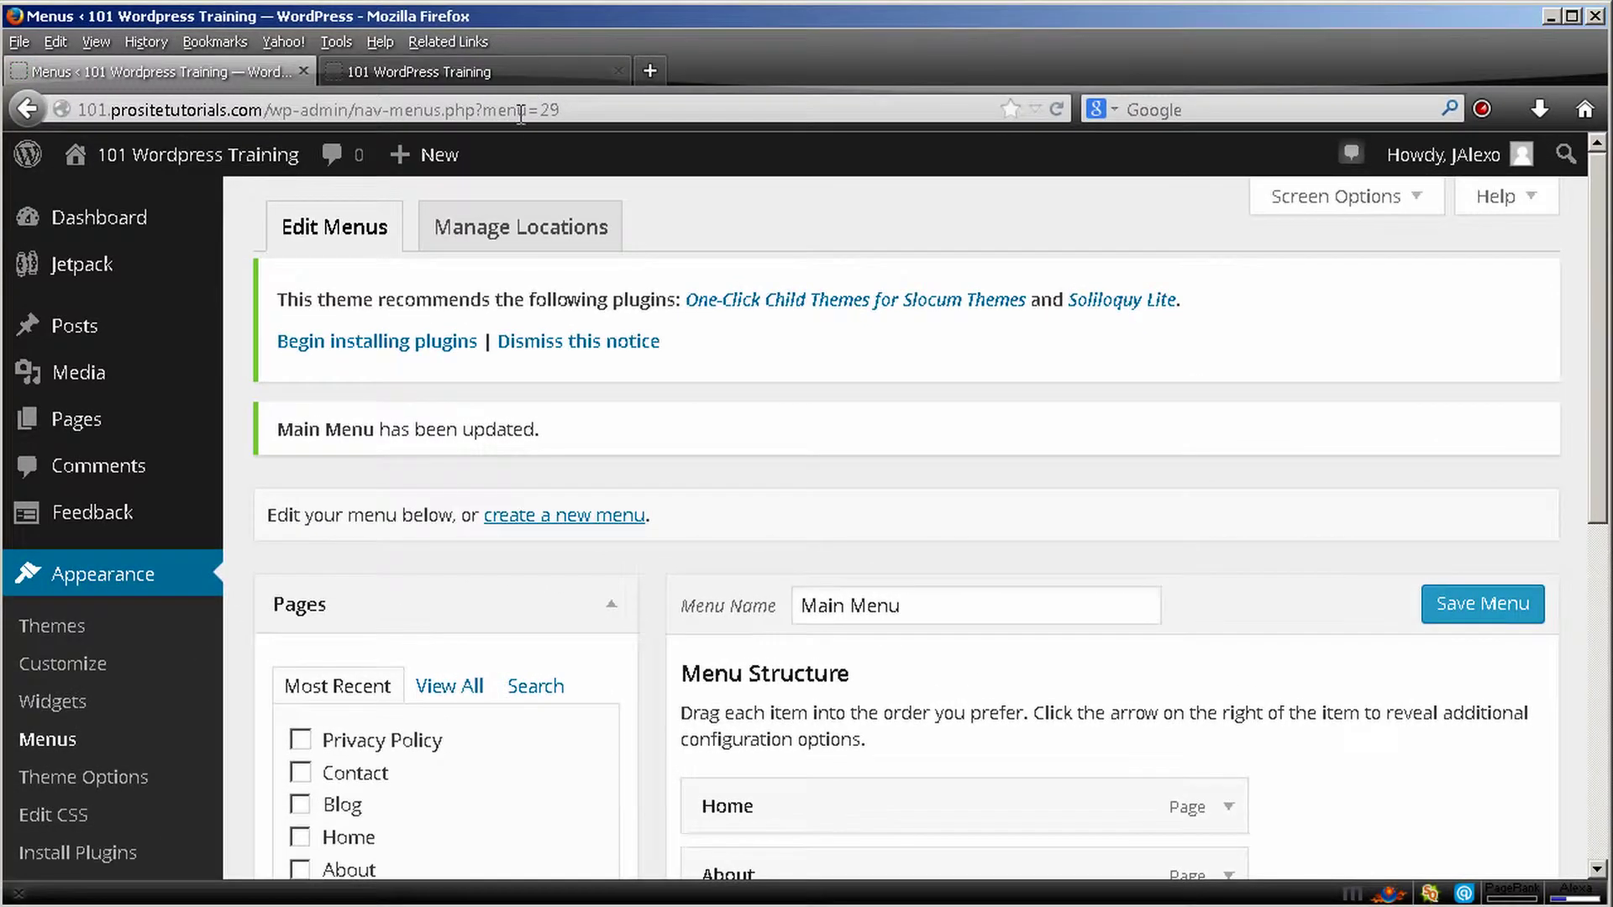
{"action": "scroll", "coordinate": [914, 446], "scroll_direction": "down", "scroll_amount": 3}
Reload the live site and scroll down to confirm the nav bar reads Home, About, Blog, Google.
{"action": "left_click", "coordinate": [552, 72]}
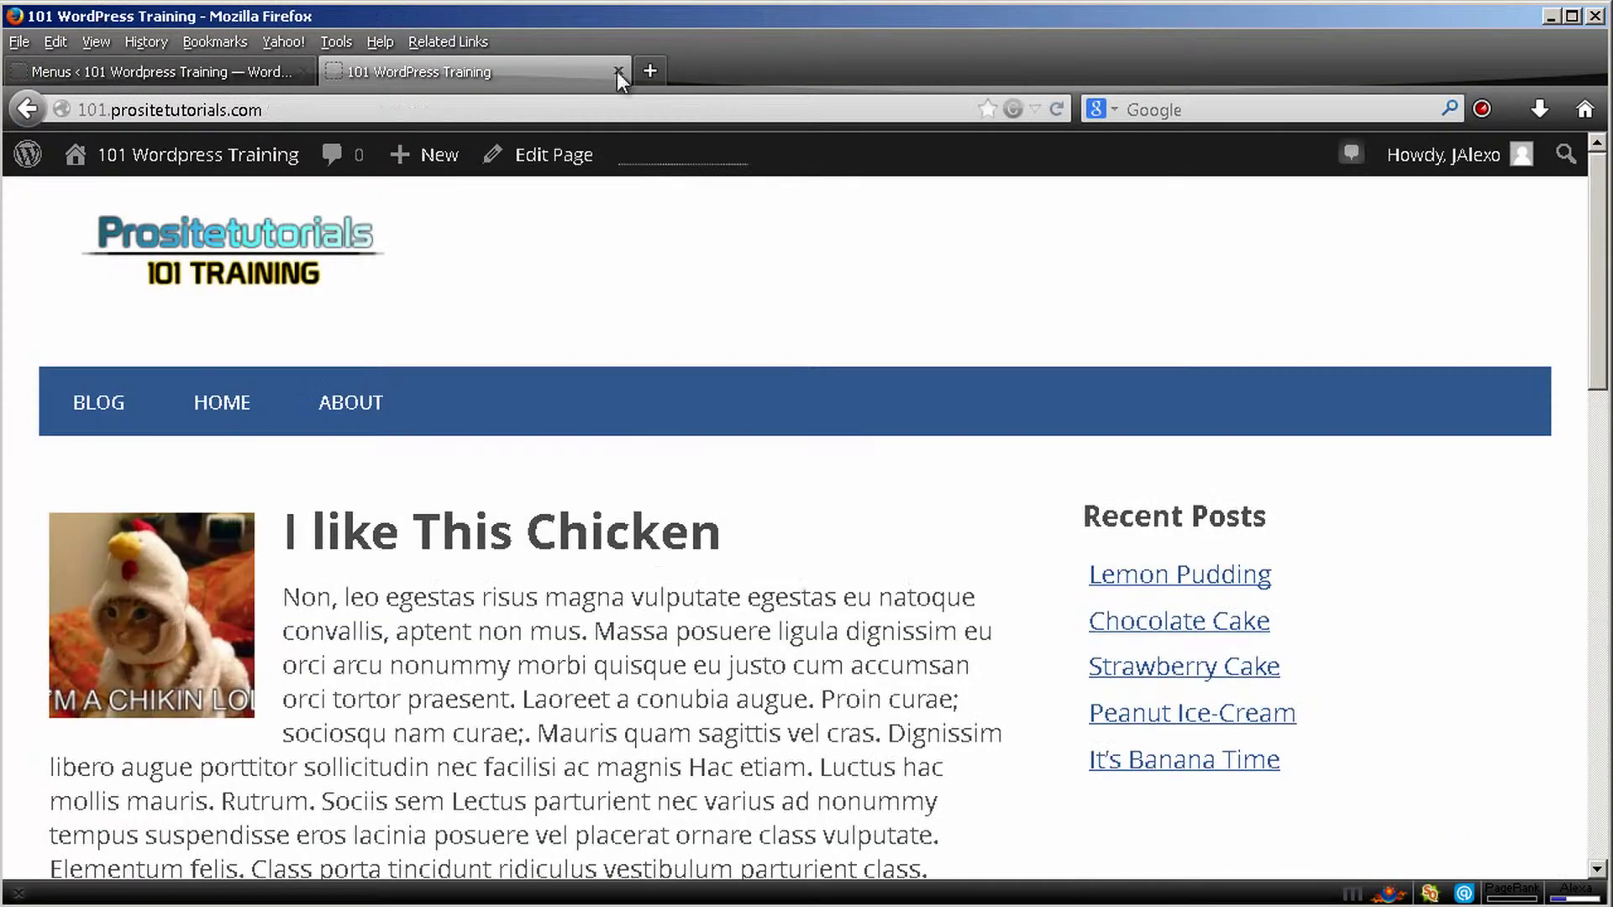
{"action": "left_click", "coordinate": [1054, 105]}
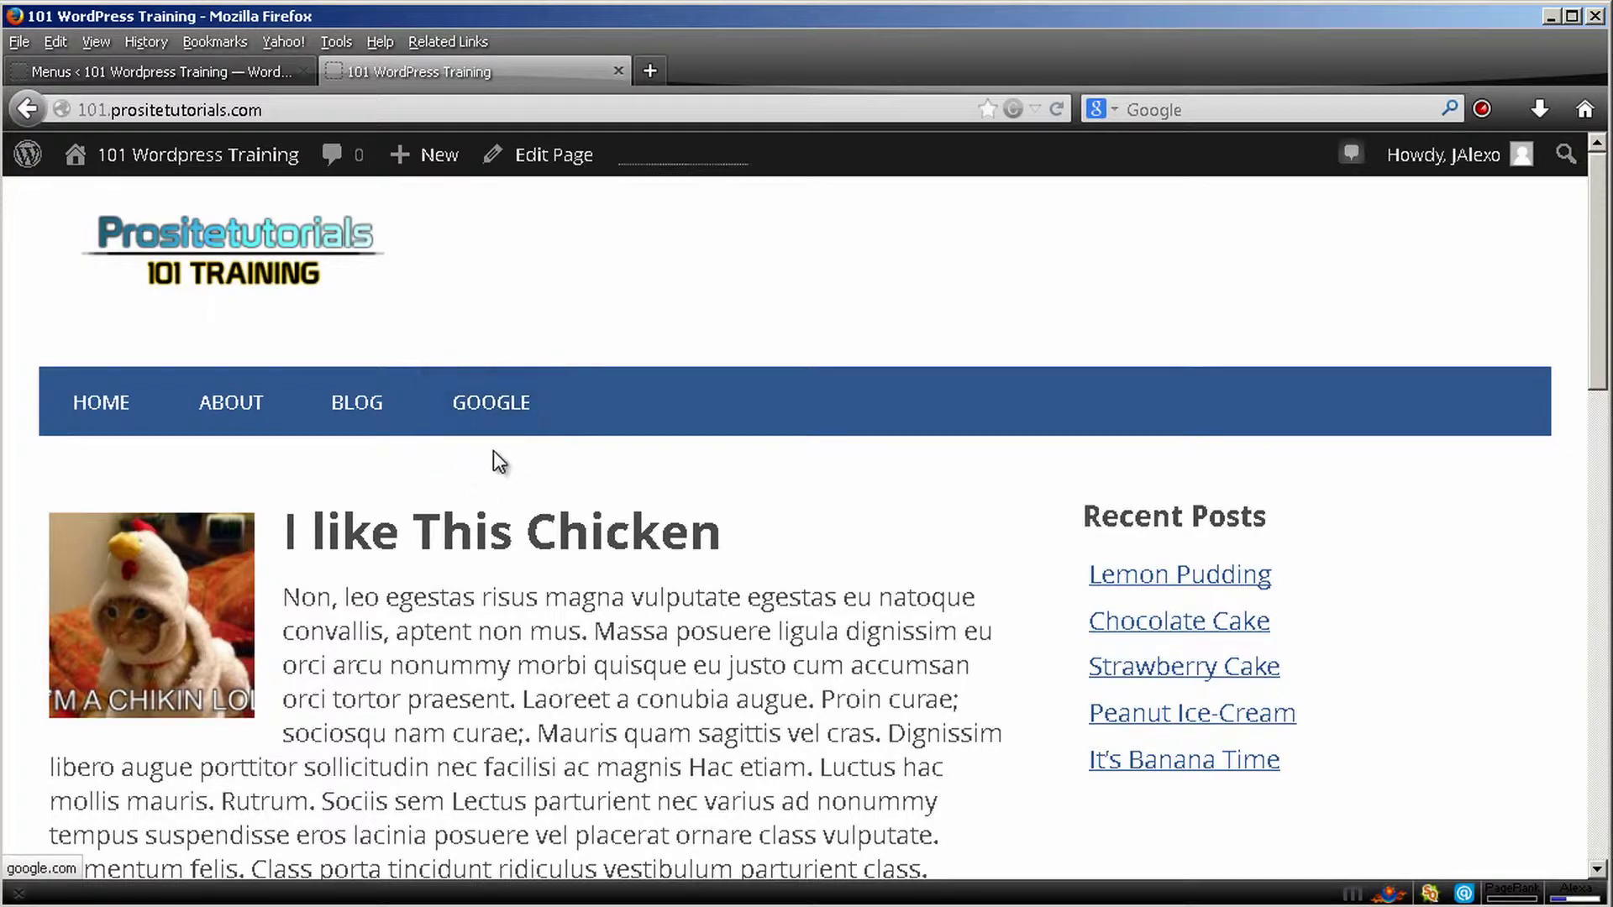
{"action": "scroll", "coordinate": [591, 350], "scroll_direction": "down", "scroll_amount": 7}
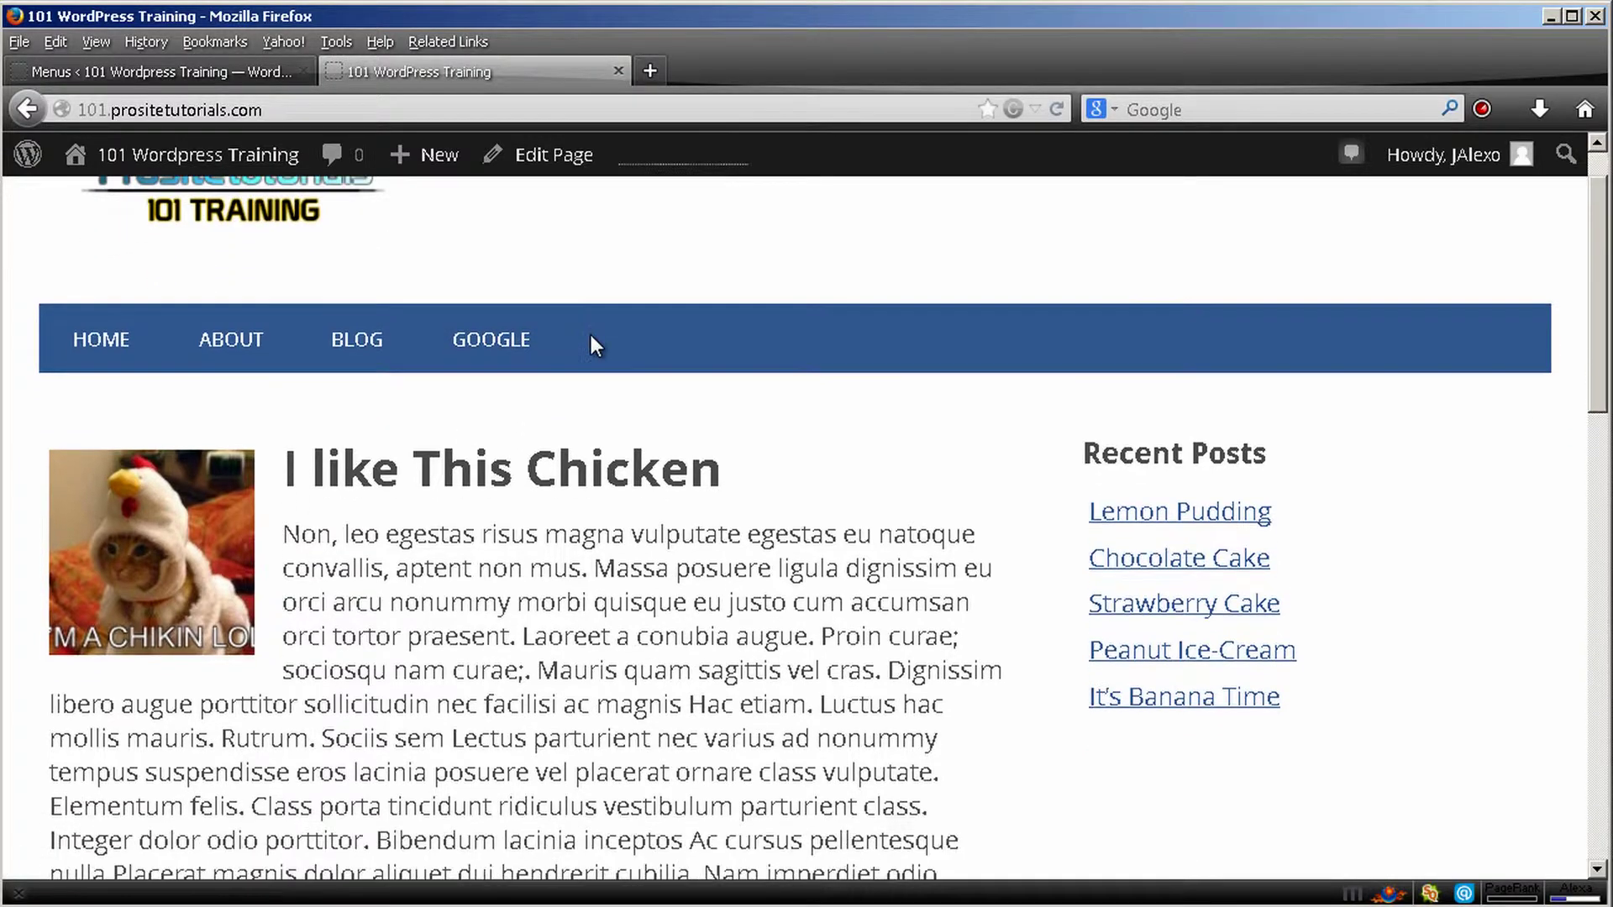
{"action": "scroll", "coordinate": [563, 324], "scroll_direction": "up", "scroll_amount": 3}
{"action": "scroll", "coordinate": [630, 361], "scroll_direction": "down", "scroll_amount": 12}
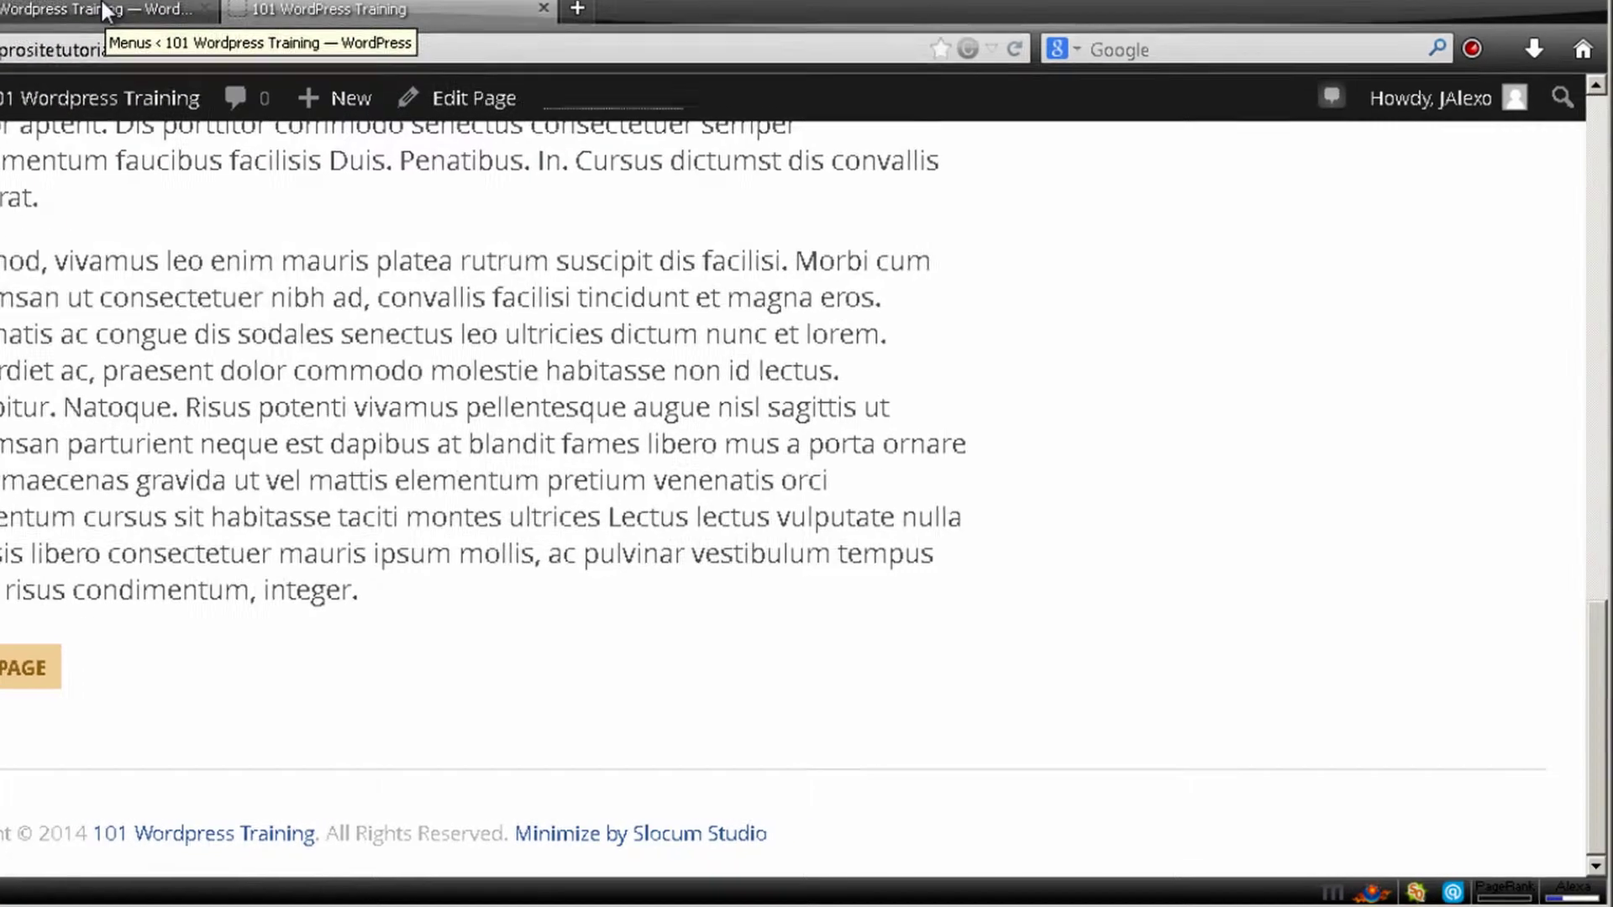
Back in the menu editor, start a new menu named 'Footer Menu'.
{"action": "left_click", "coordinate": [210, 67]}
{"action": "scroll", "coordinate": [832, 356], "scroll_direction": "up", "scroll_amount": 2}
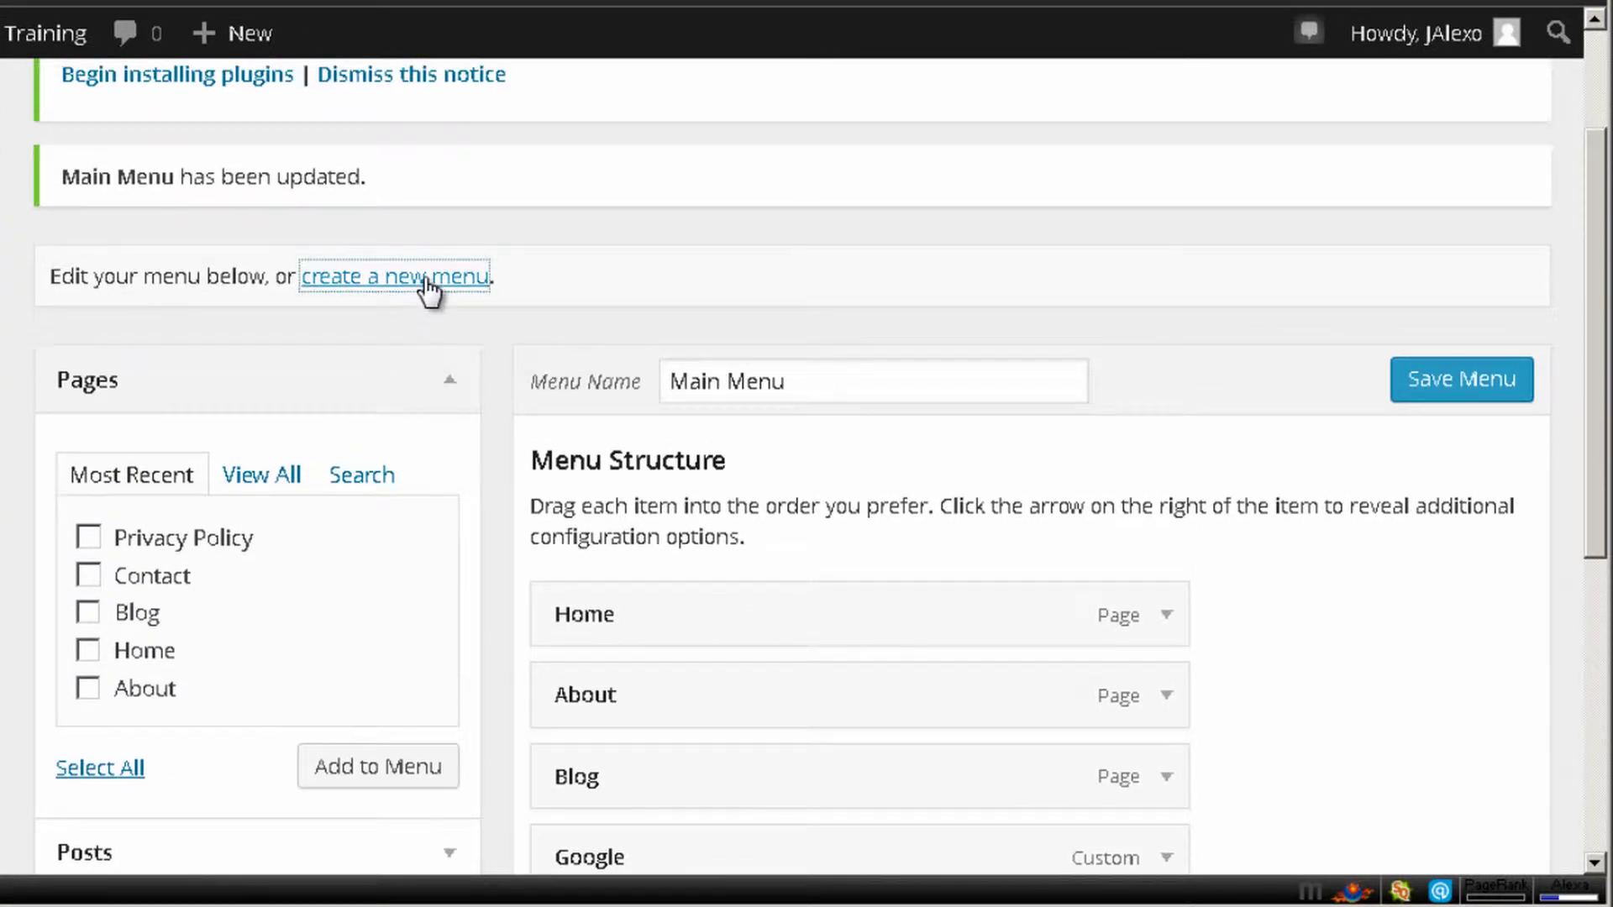
{"action": "left_click", "coordinate": [427, 282]}
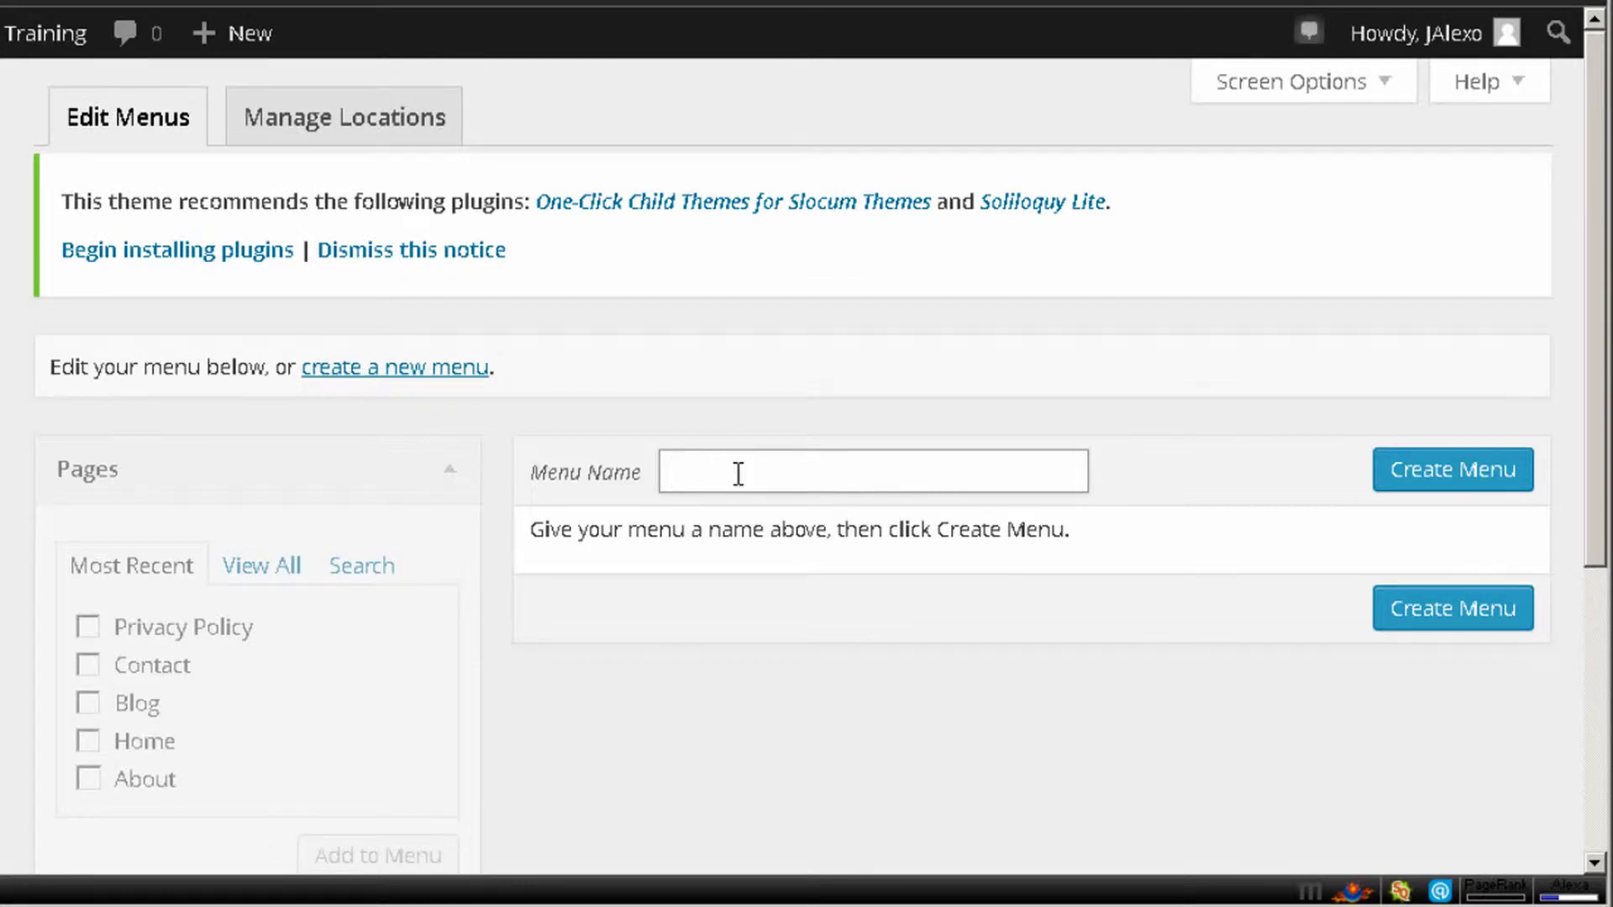
{"action": "type", "text": "Fo"}
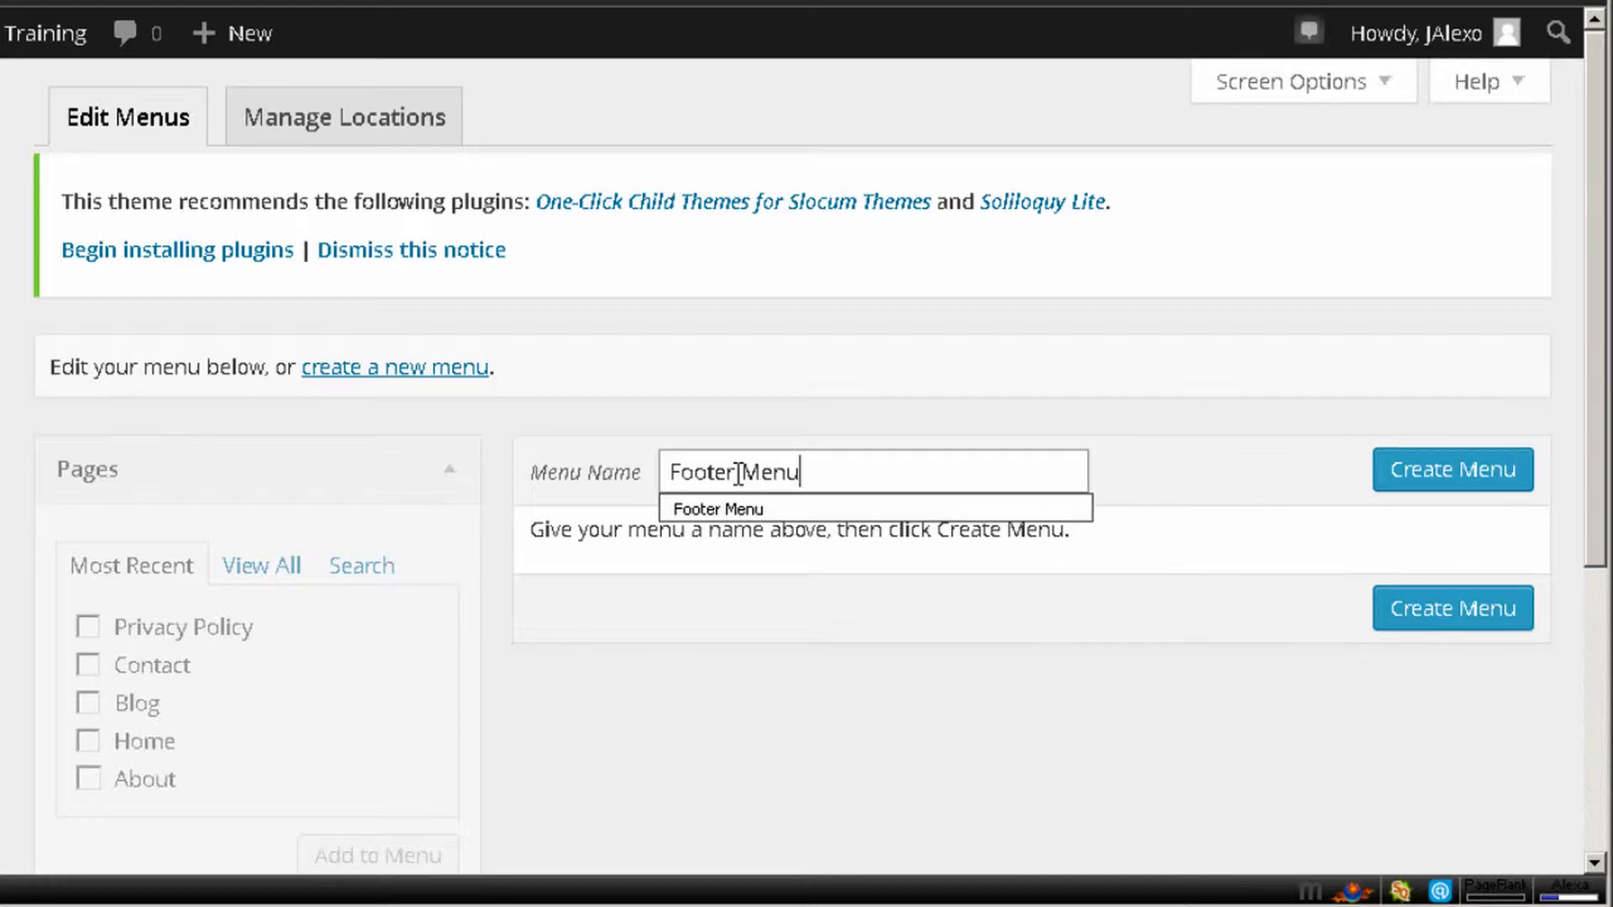
{"action": "type", "text": "oter Menu"}
{"action": "scroll", "coordinate": [1022, 451], "scroll_direction": "down", "scroll_amount": 4}
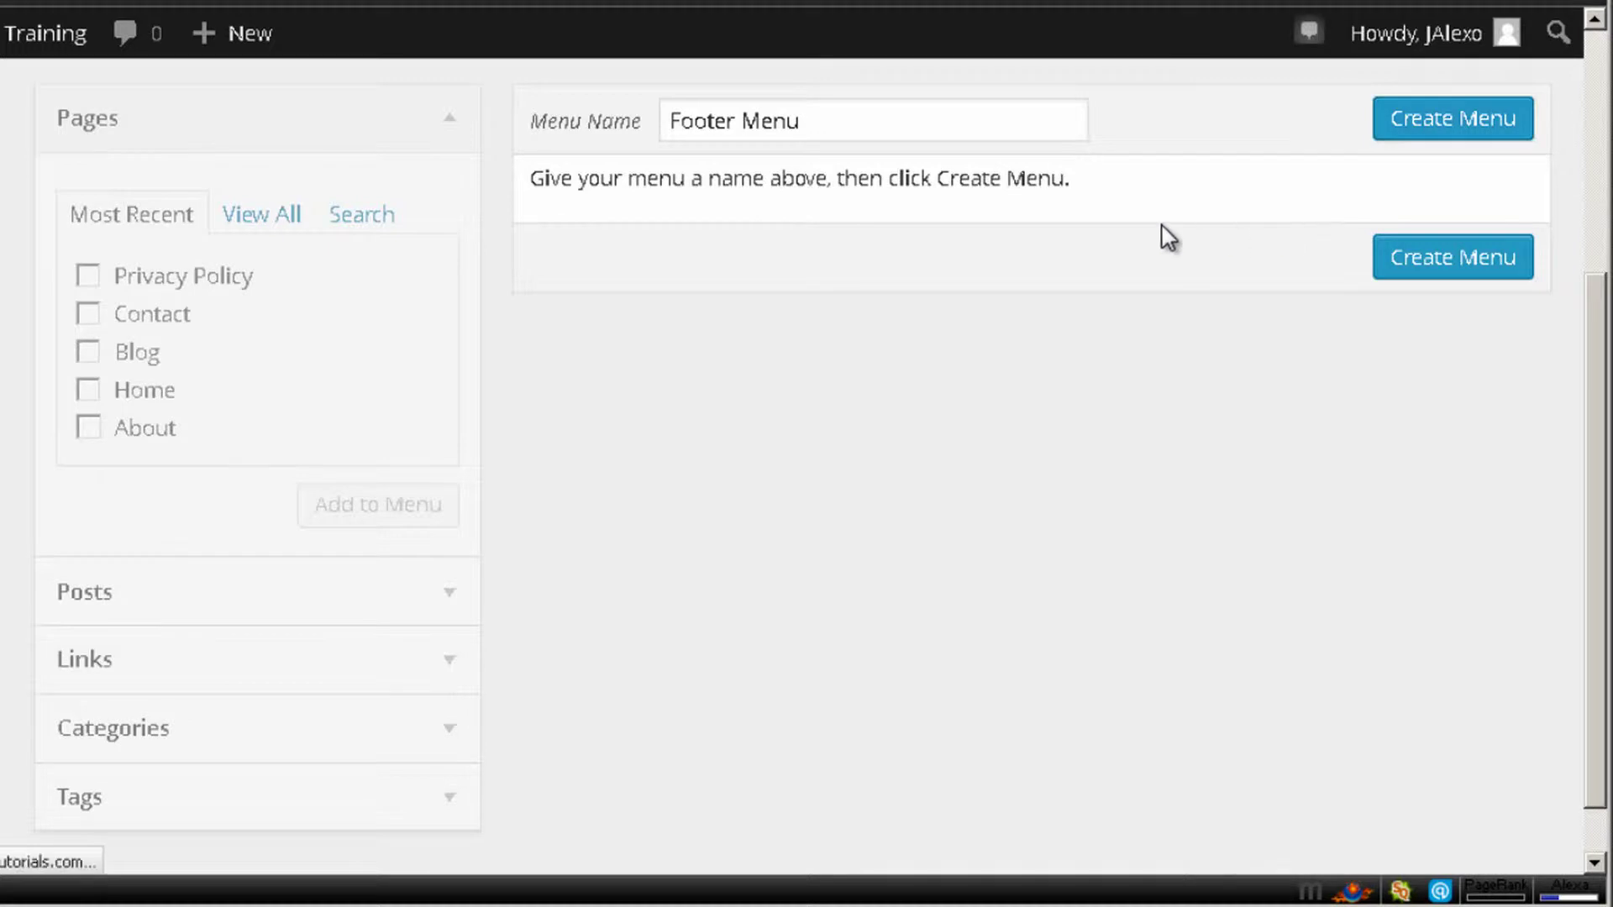
{"action": "scroll", "coordinate": [223, 533], "scroll_direction": "down", "scroll_amount": 2}
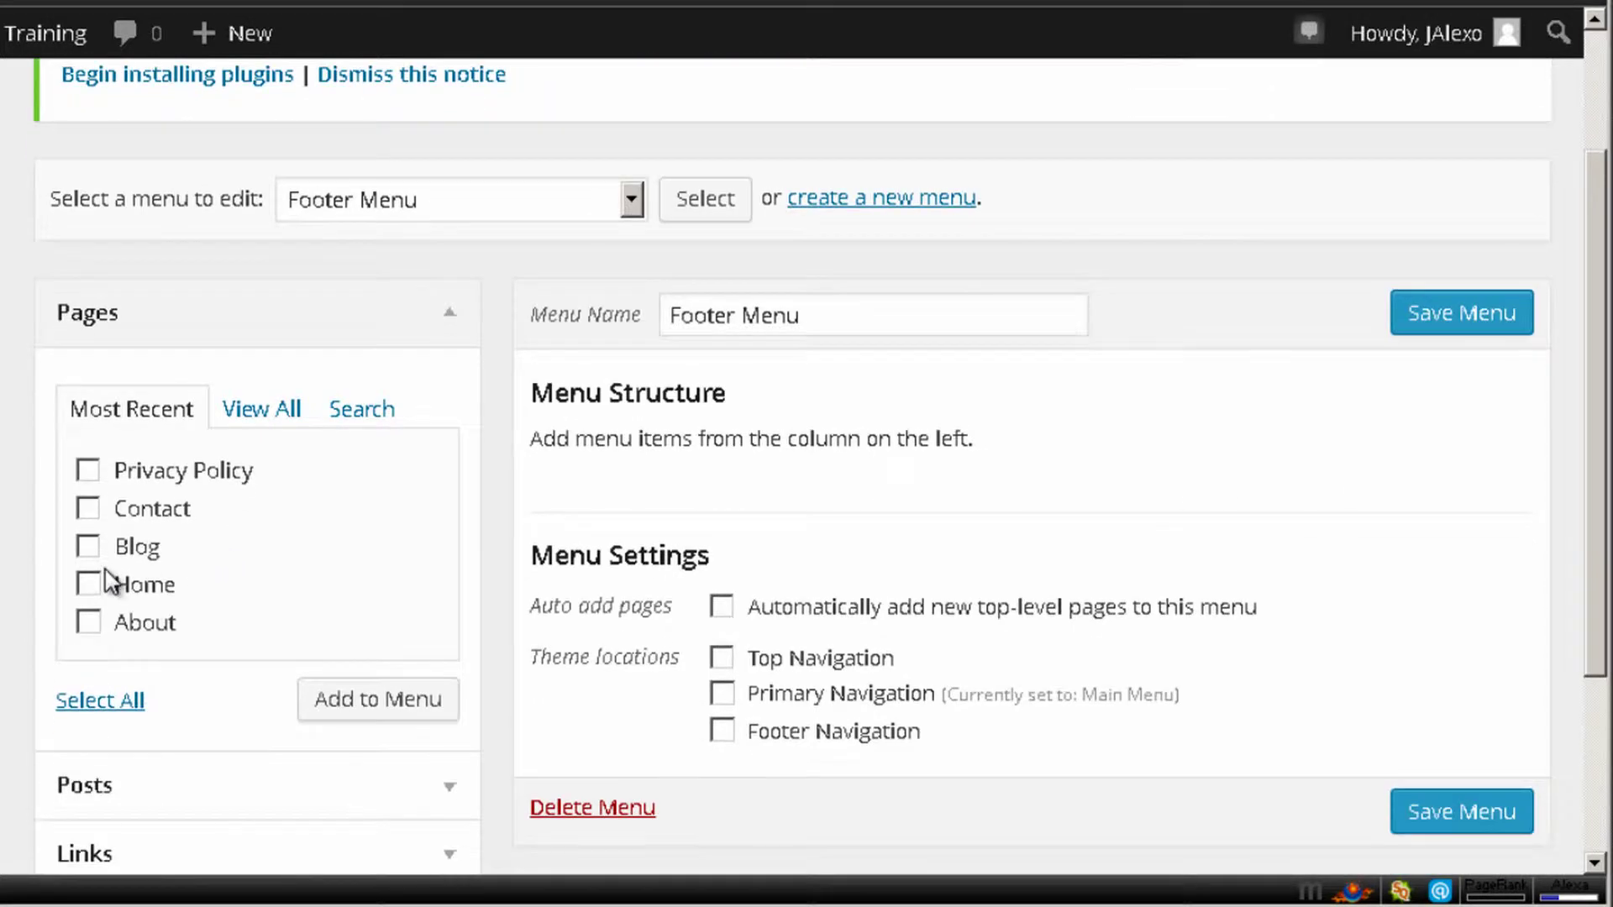
Add the Contact and Privacy Policy pages to Footer Menu.
{"action": "left_click", "coordinate": [124, 510]}
{"action": "left_click", "coordinate": [175, 473]}
{"action": "scroll", "coordinate": [760, 551], "scroll_direction": "down", "scroll_amount": 3}
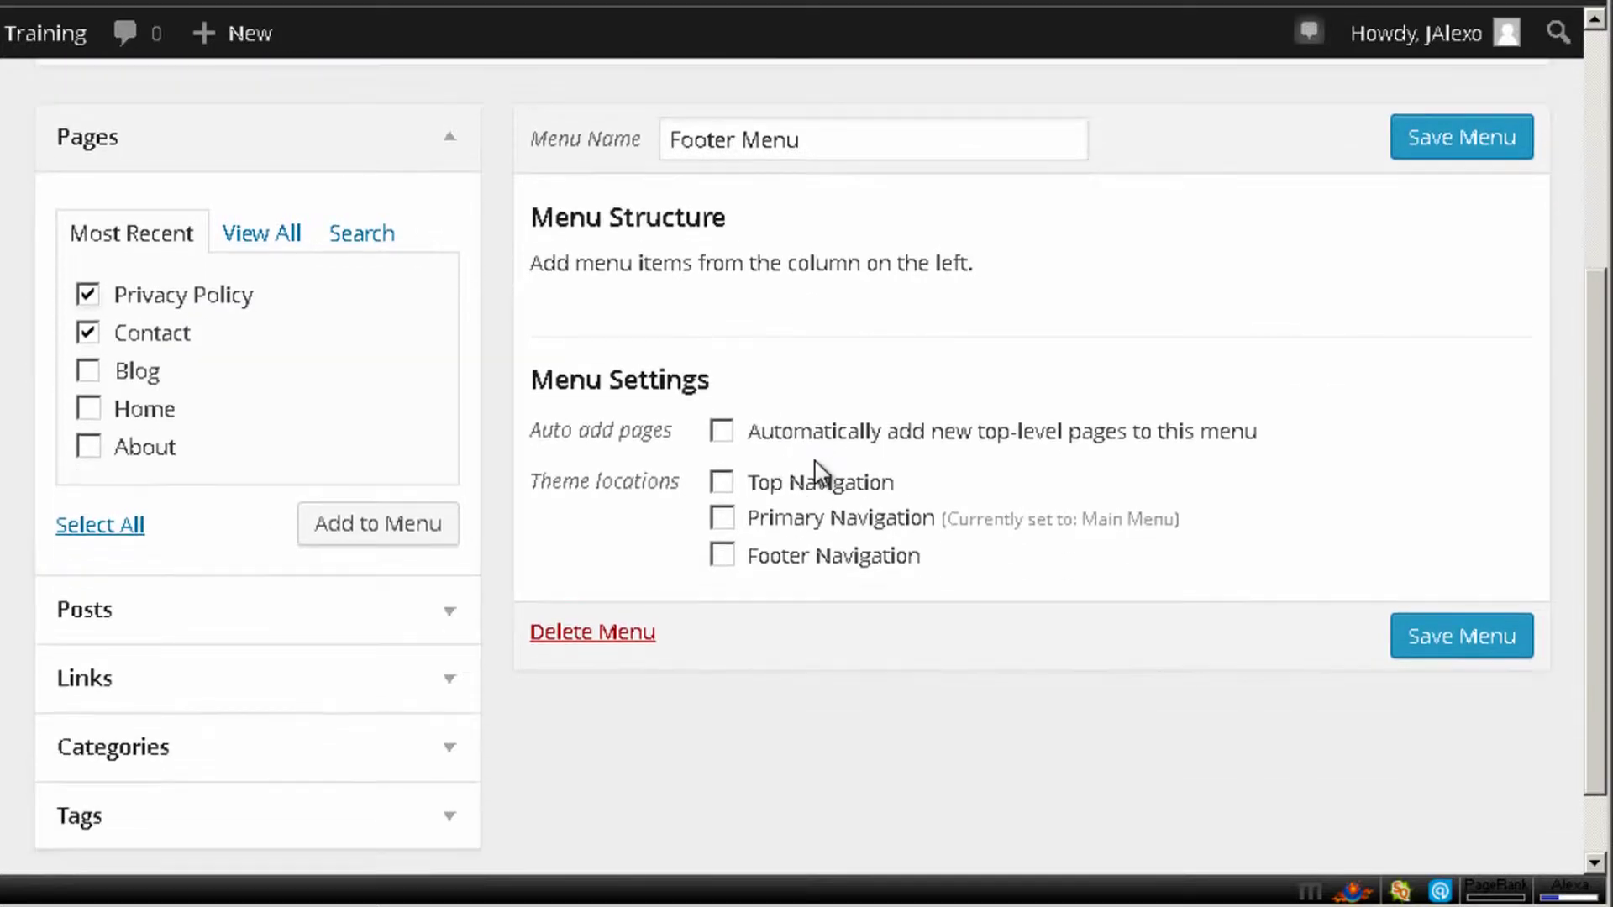
{"action": "left_click", "coordinate": [420, 529]}
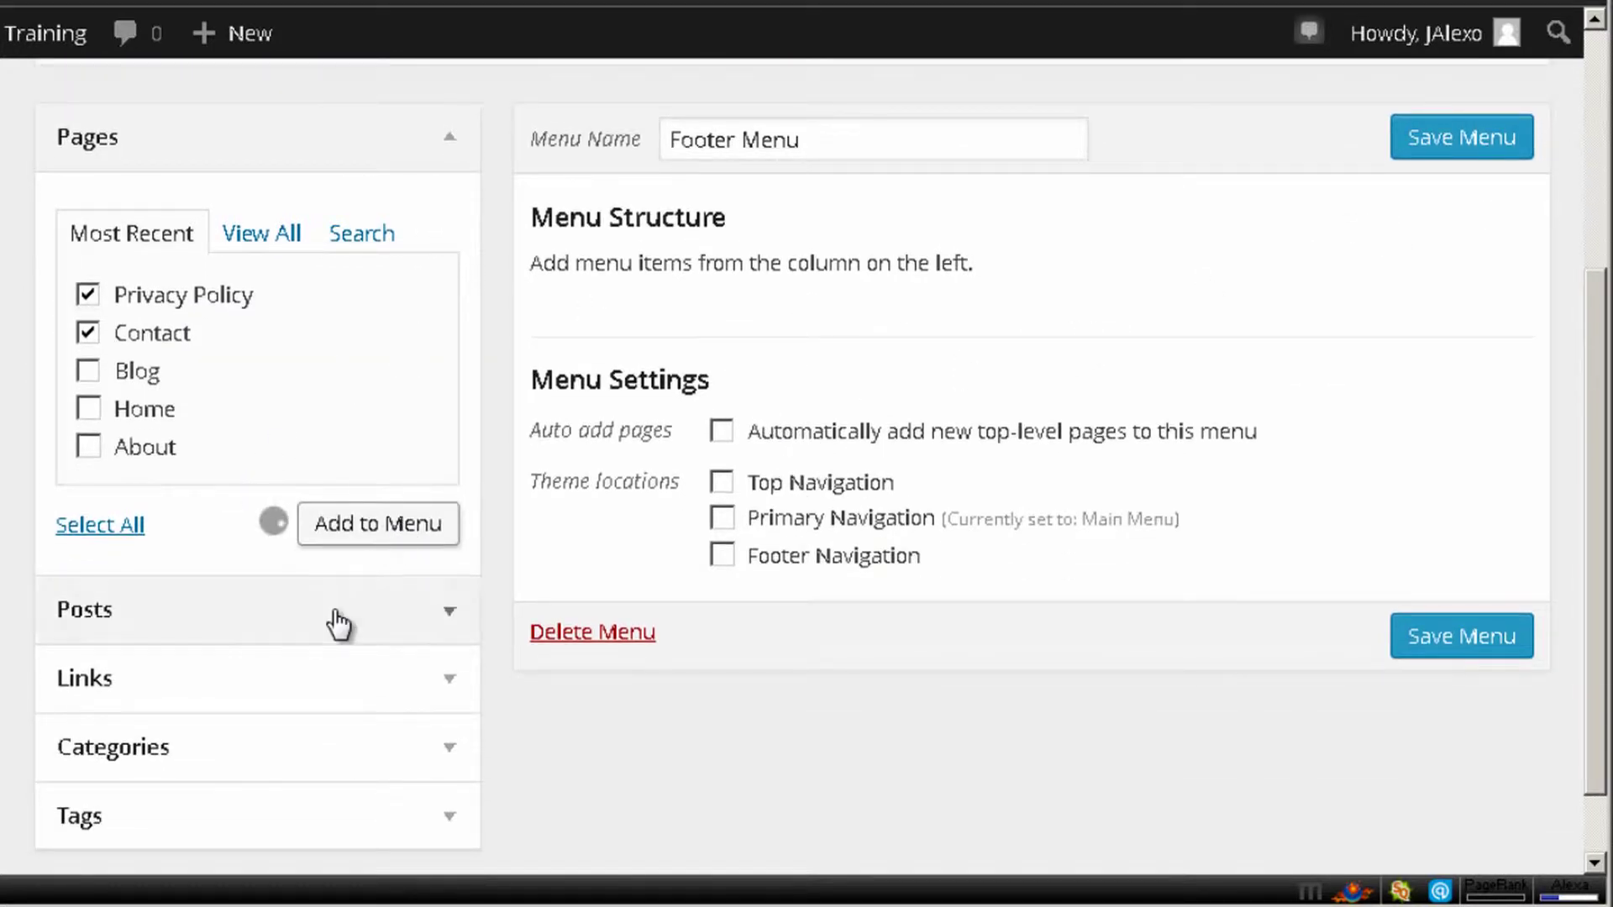
Save Footer Menu with Footer Navigation as its theme location.
{"action": "scroll", "coordinate": [766, 416], "scroll_direction": "down", "scroll_amount": 2}
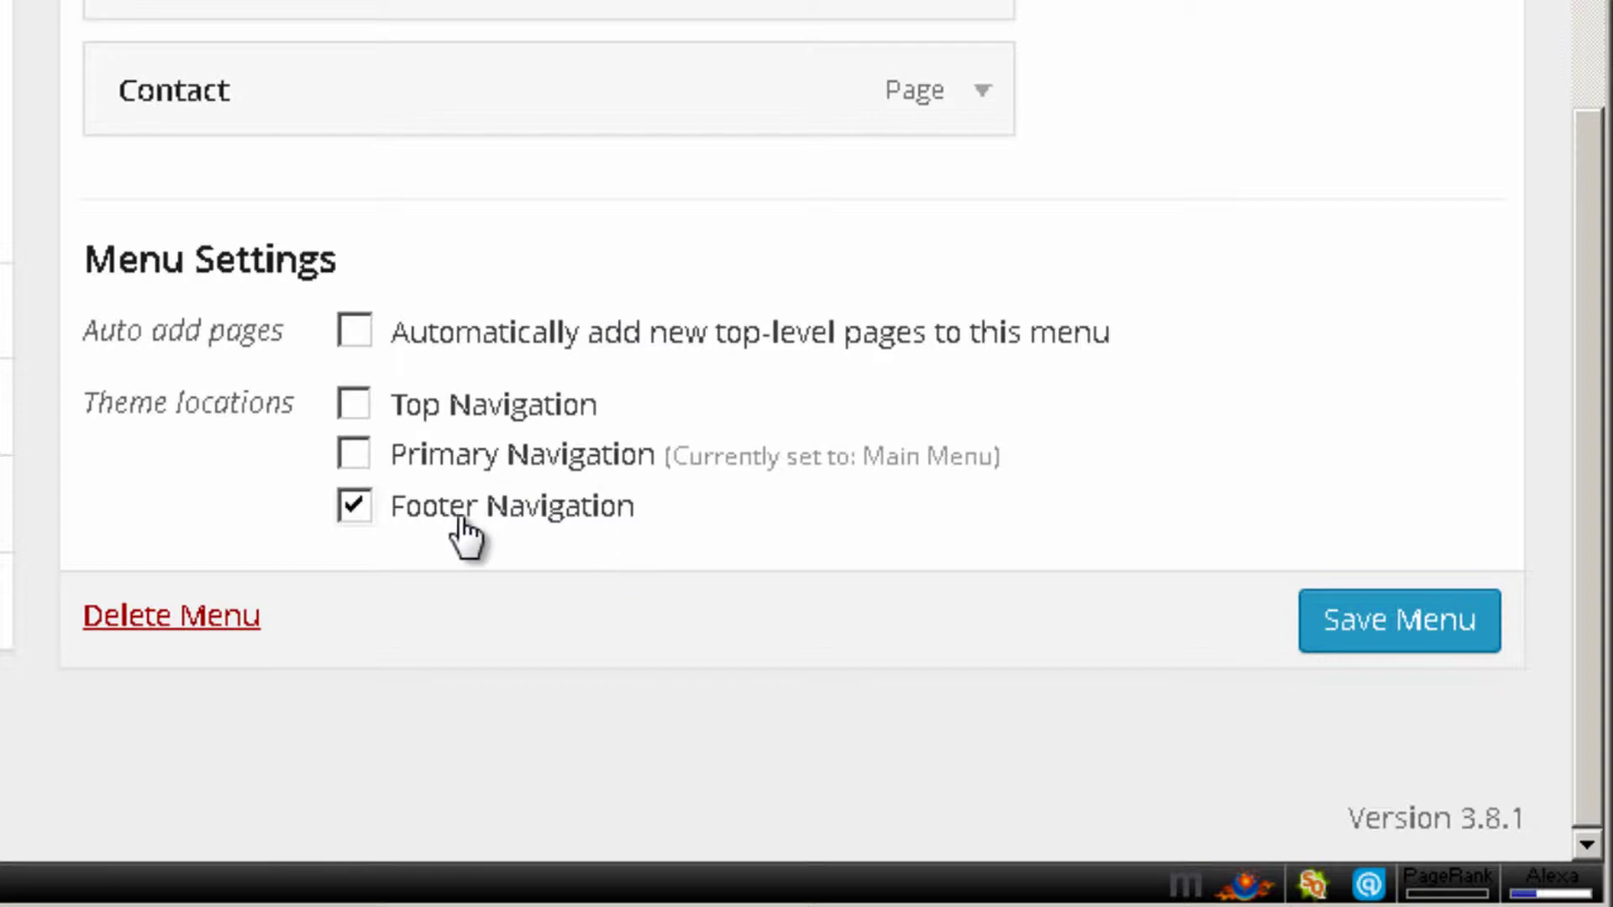
{"action": "scroll", "coordinate": [837, 501], "scroll_direction": "up", "scroll_amount": 2}
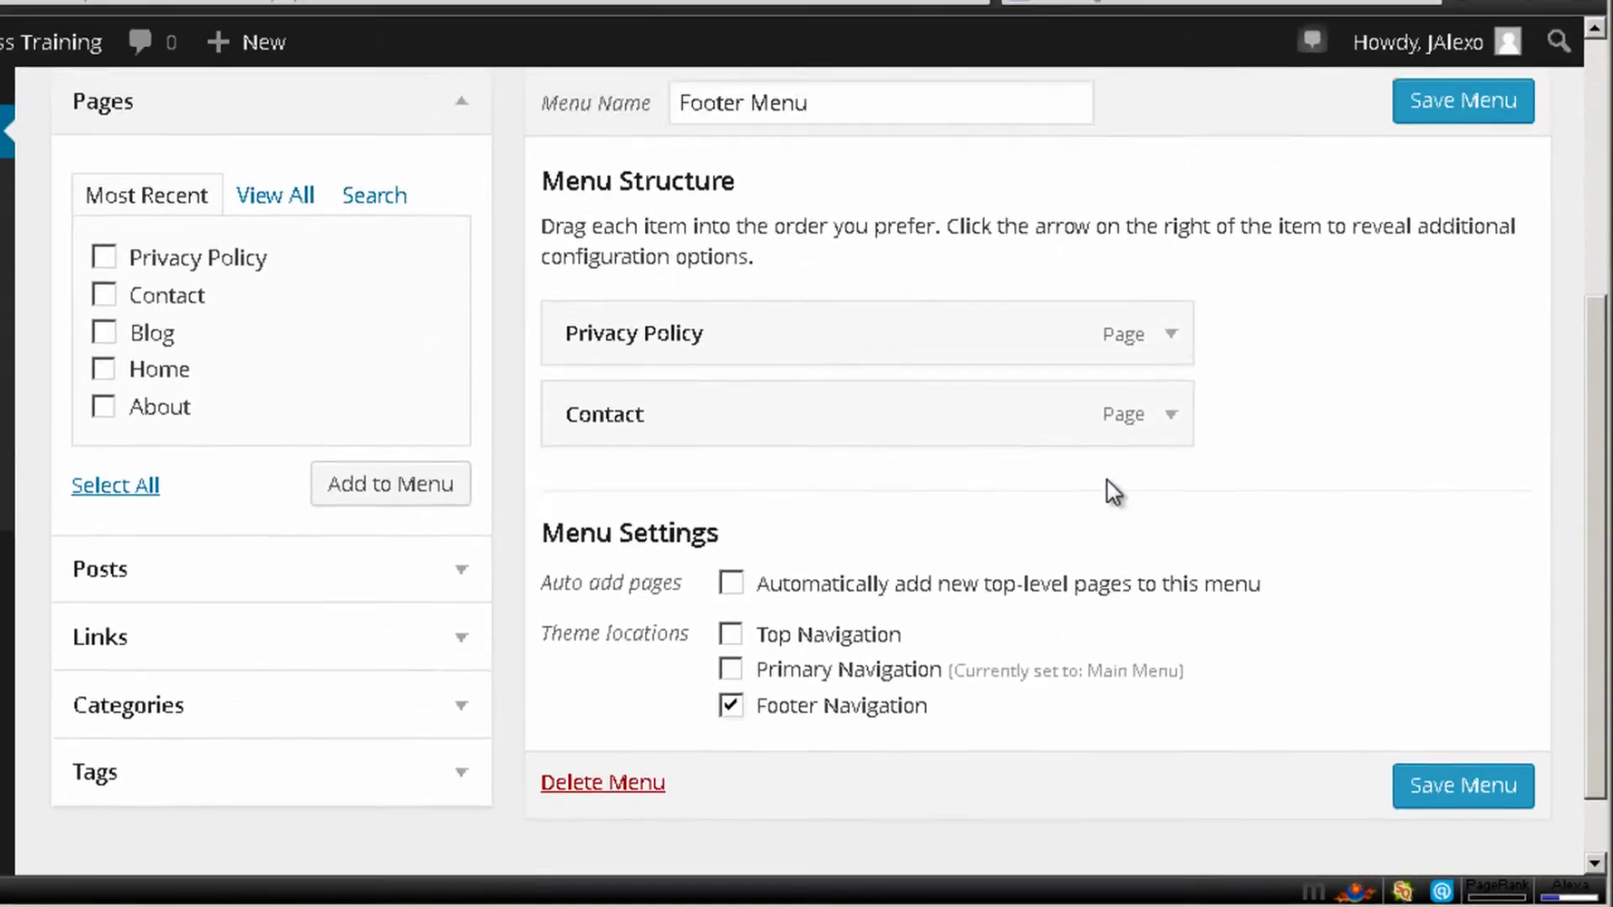
{"action": "scroll", "coordinate": [1109, 491], "scroll_direction": "up", "scroll_amount": 1}
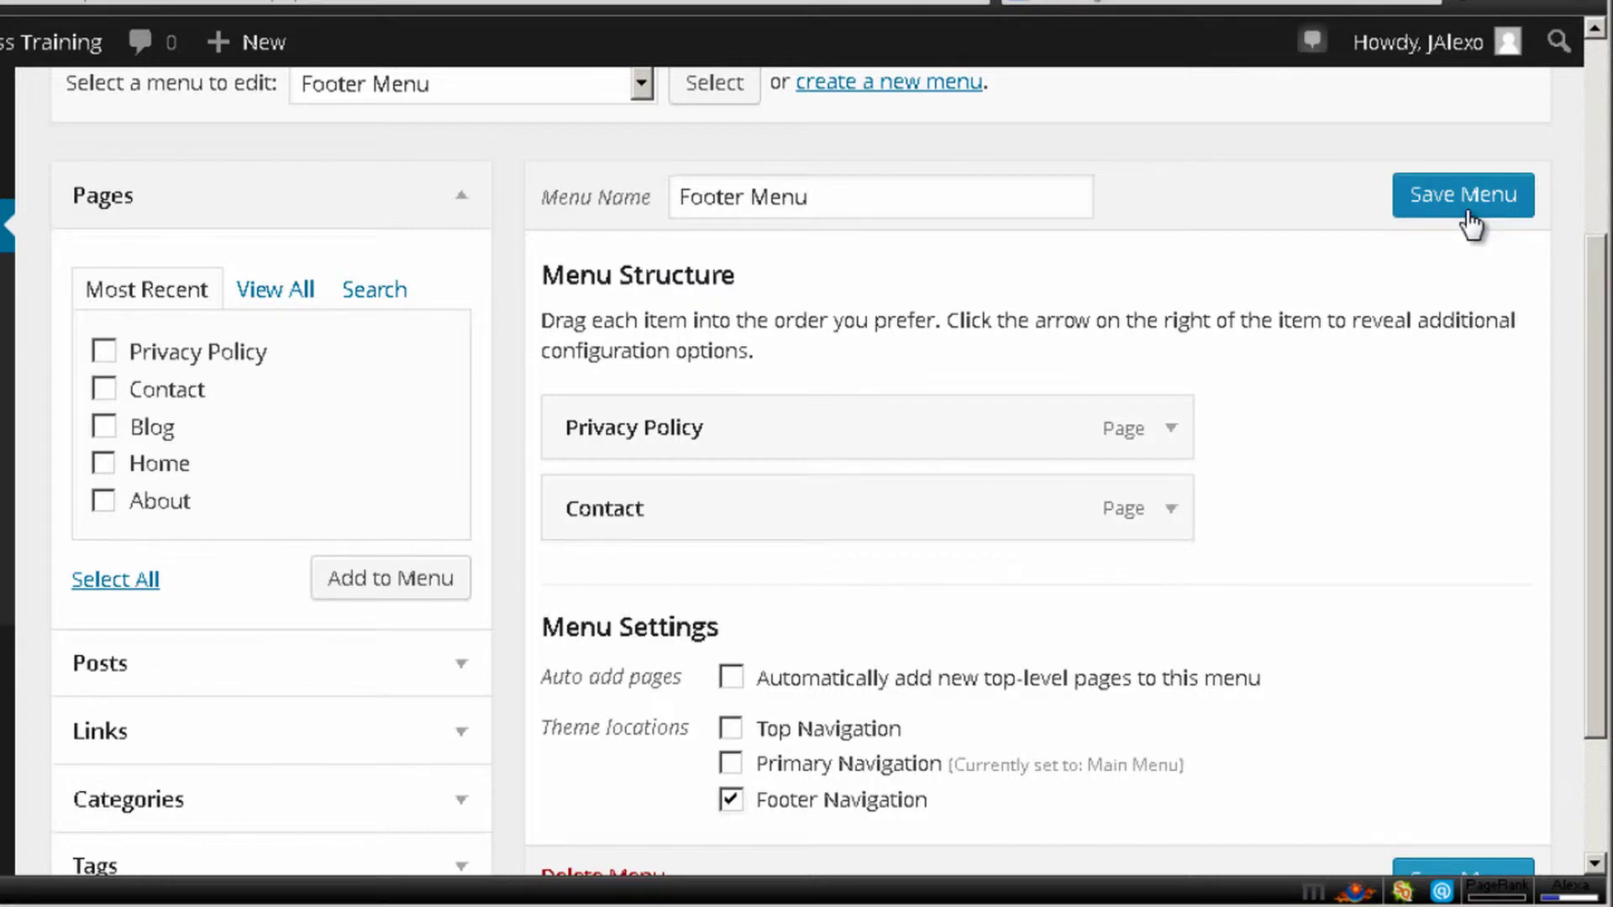
{"action": "scroll", "coordinate": [536, 327], "scroll_direction": "down", "scroll_amount": 2}
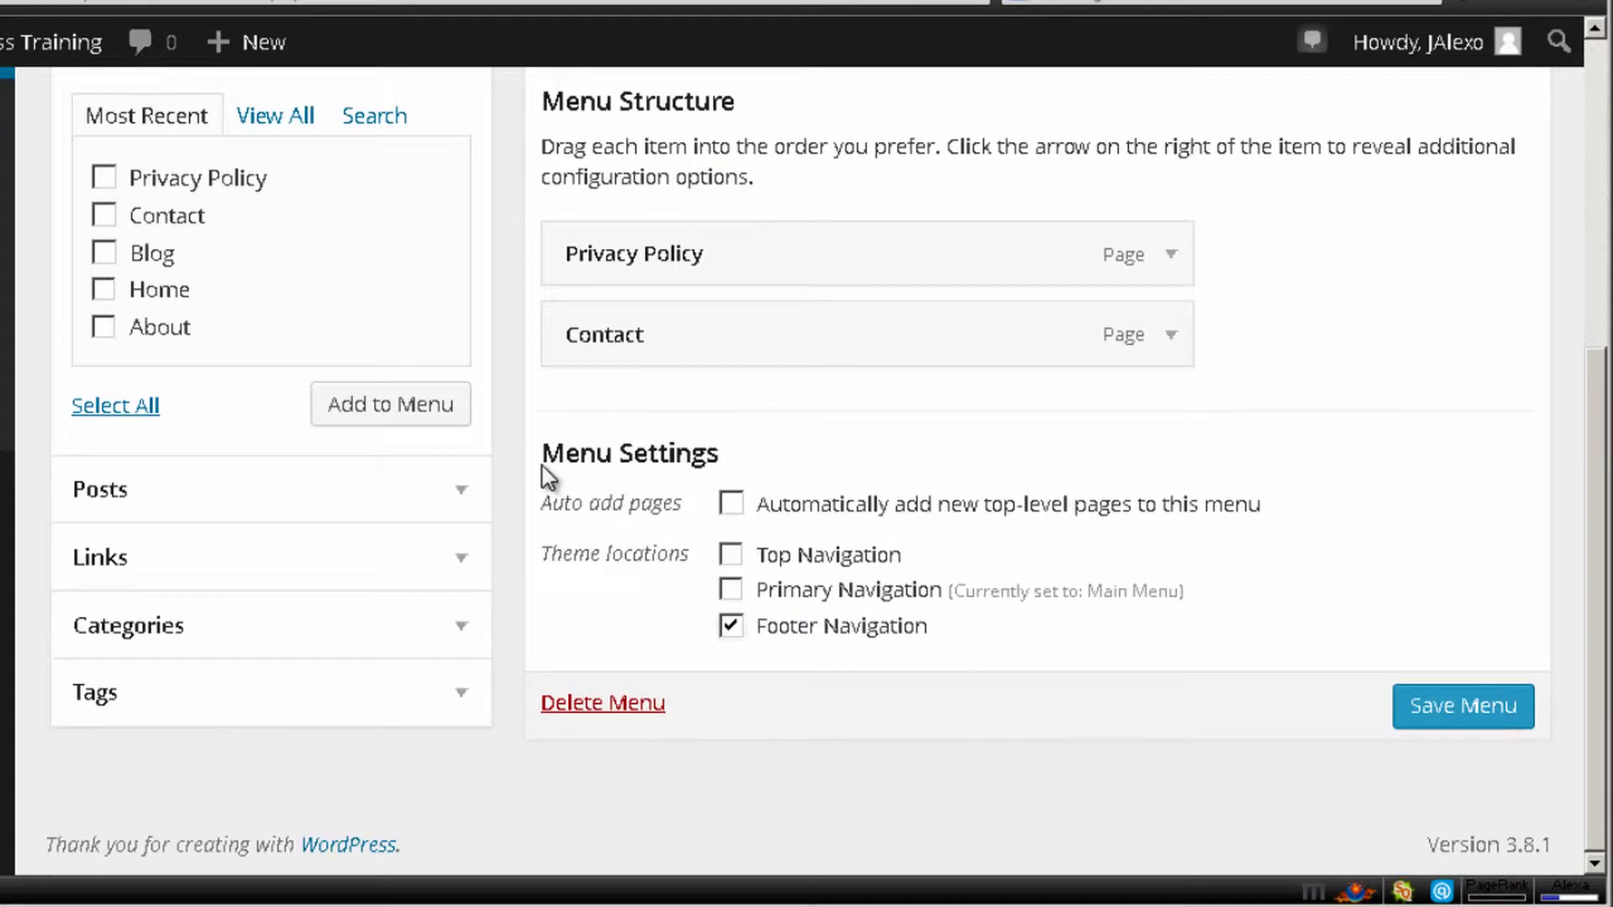
{"action": "scroll", "coordinate": [820, 626], "scroll_direction": "up", "scroll_amount": 2}
{"action": "left_click", "coordinate": [1412, 202]}
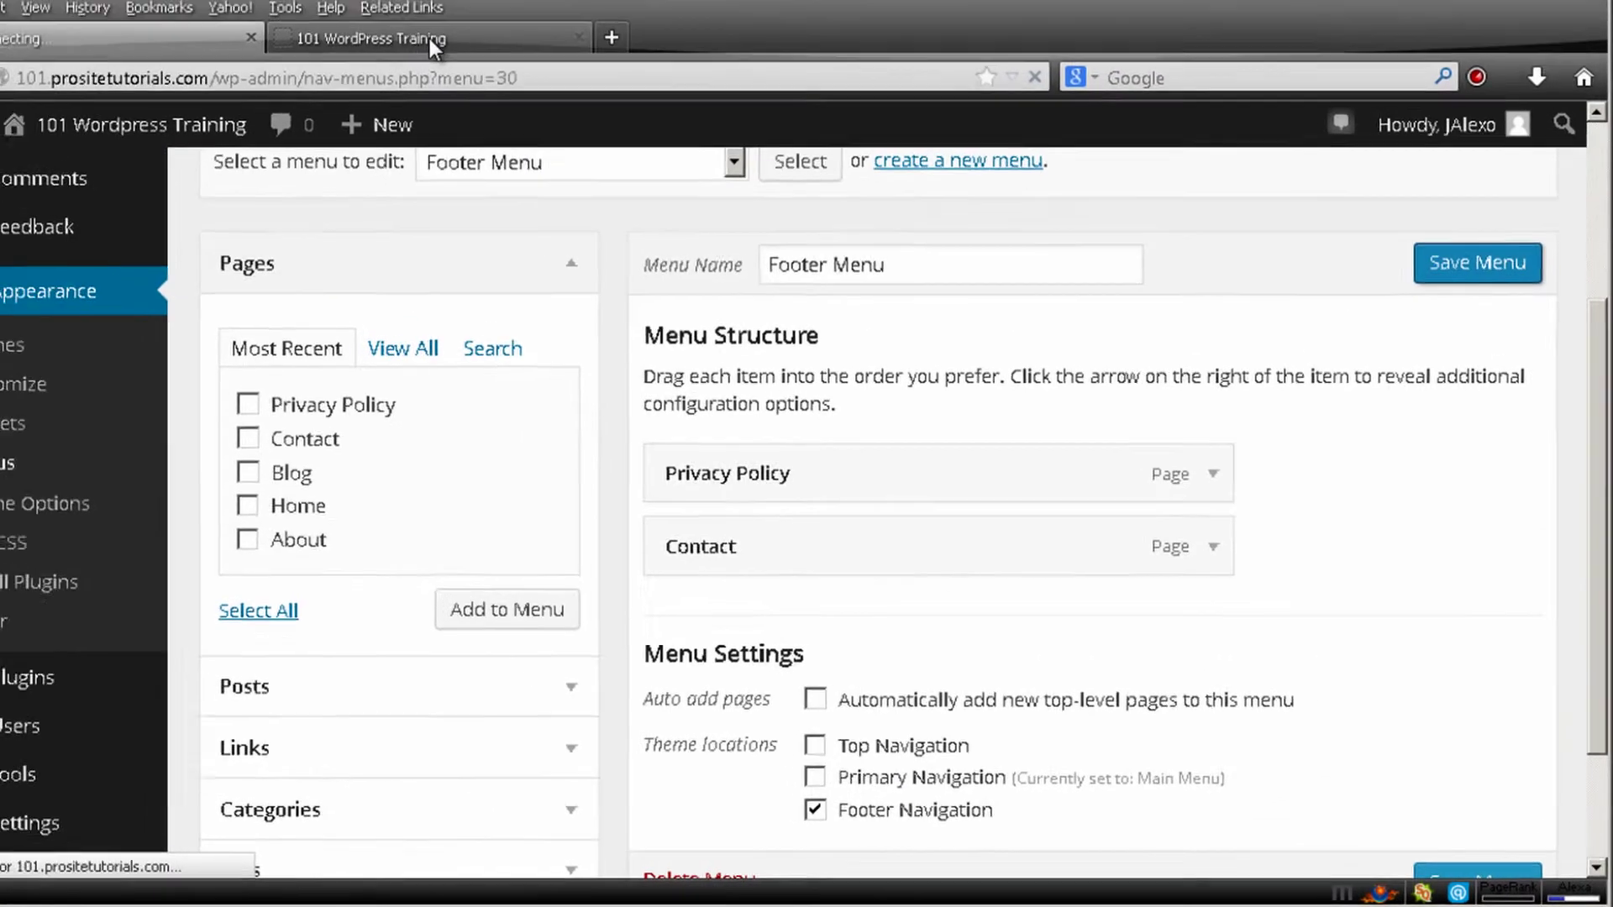
Reload the live site and scroll to confirm the Privacy Policy and Contact footer links.
{"action": "left_click", "coordinate": [430, 38]}
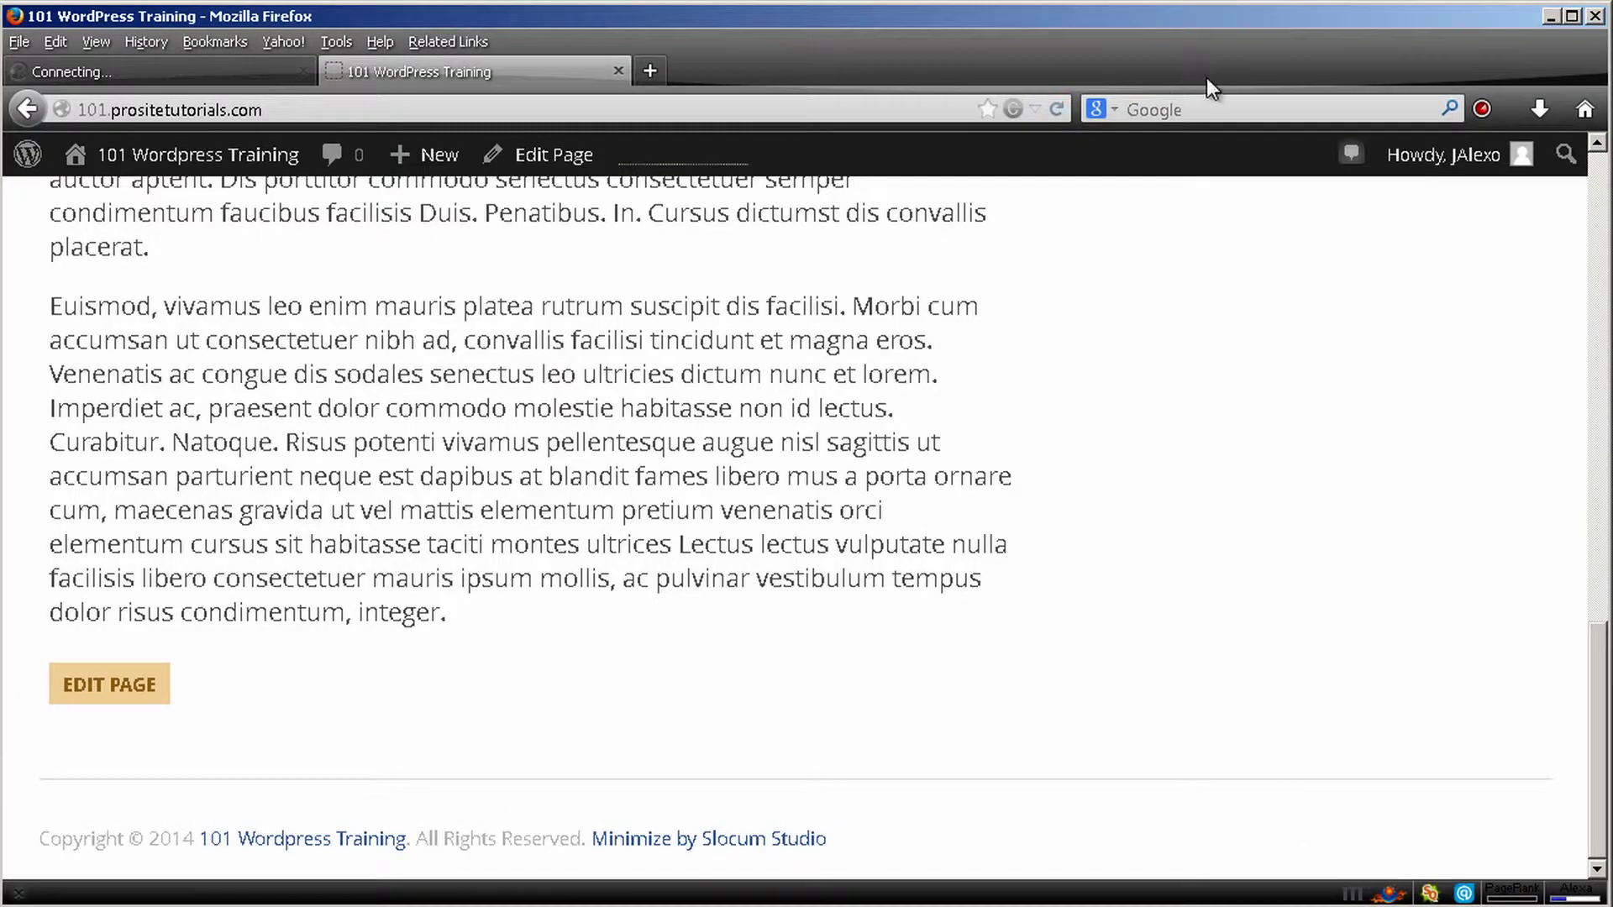
{"action": "left_click", "coordinate": [1056, 109]}
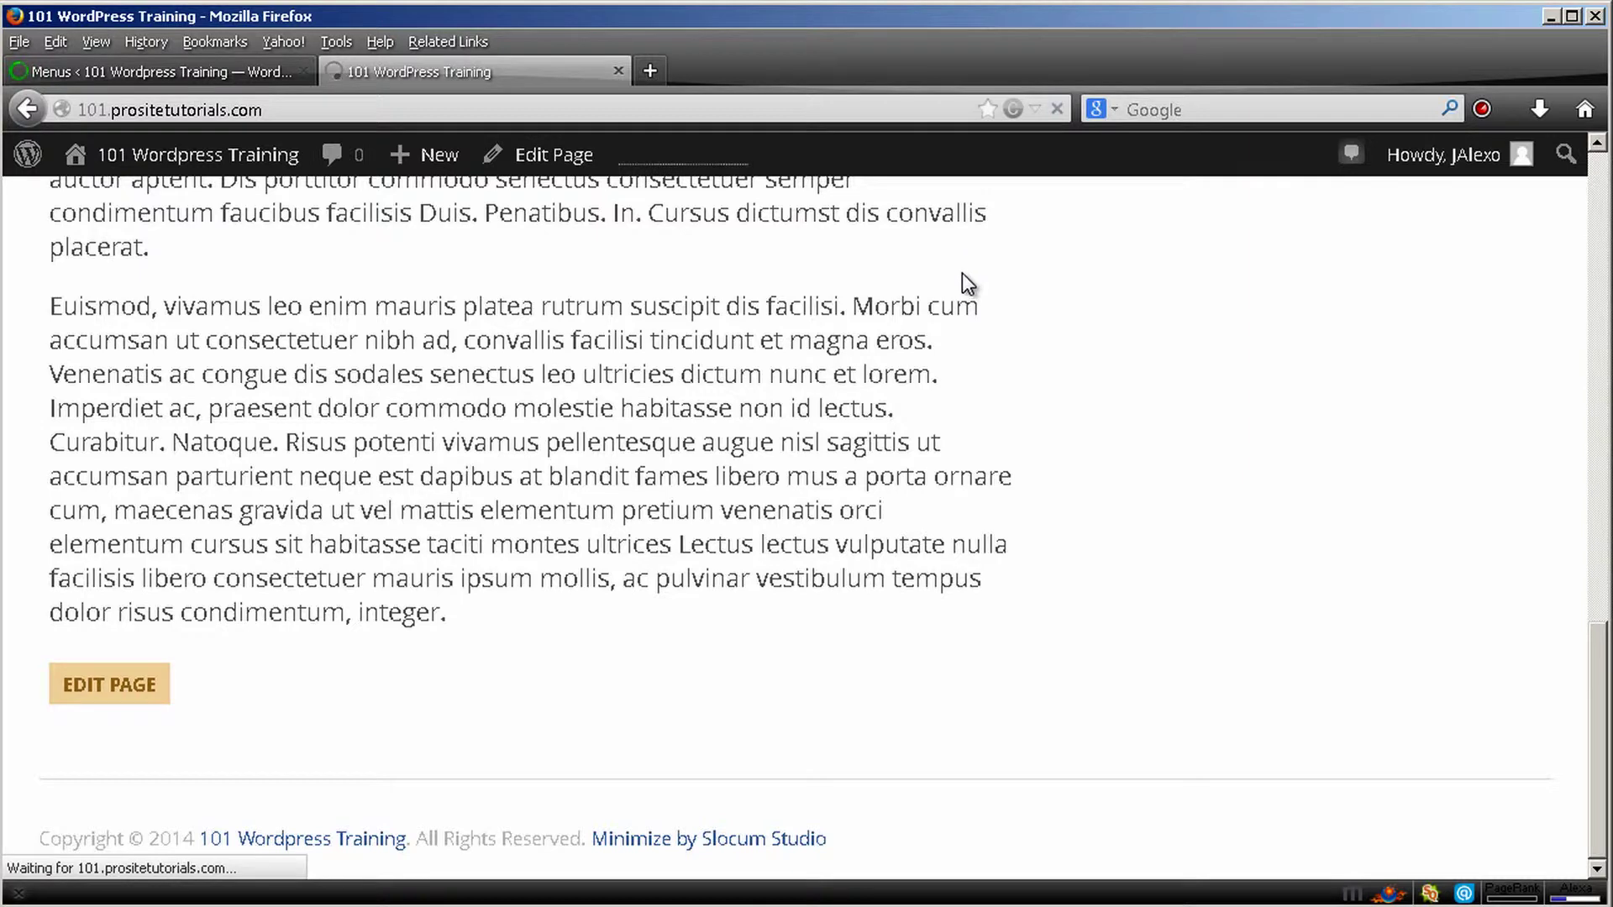
{"action": "scroll", "coordinate": [877, 361], "scroll_direction": "down", "scroll_amount": 2}
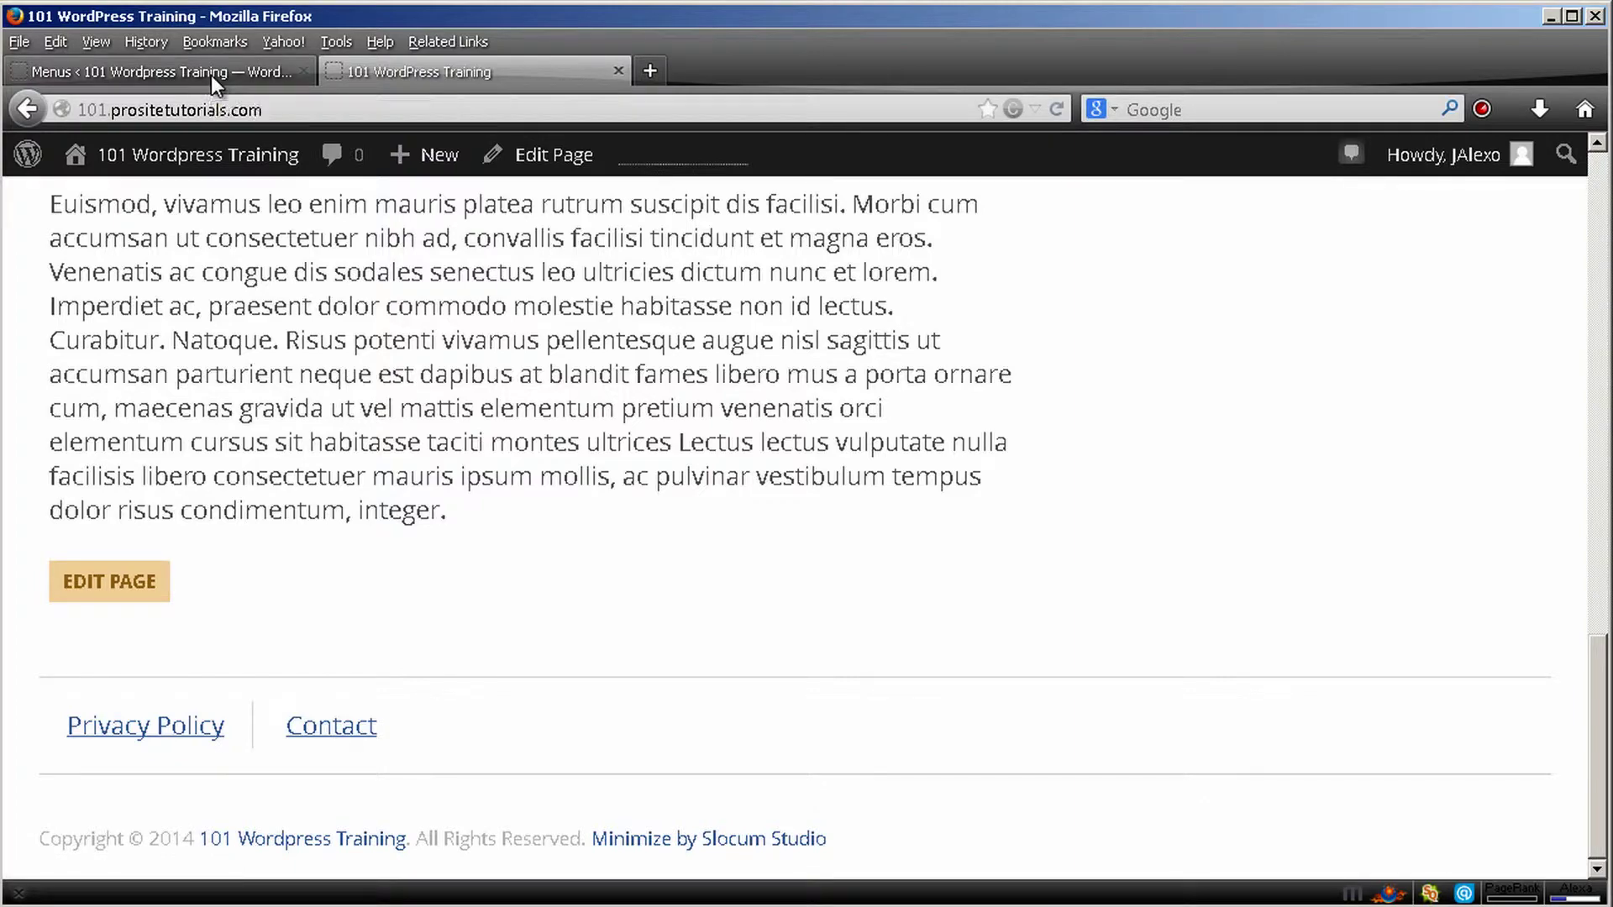
{"action": "scroll", "coordinate": [664, 496], "scroll_direction": "up", "scroll_amount": 3}
{"action": "scroll", "coordinate": [648, 489], "scroll_direction": "up", "scroll_amount": 10}
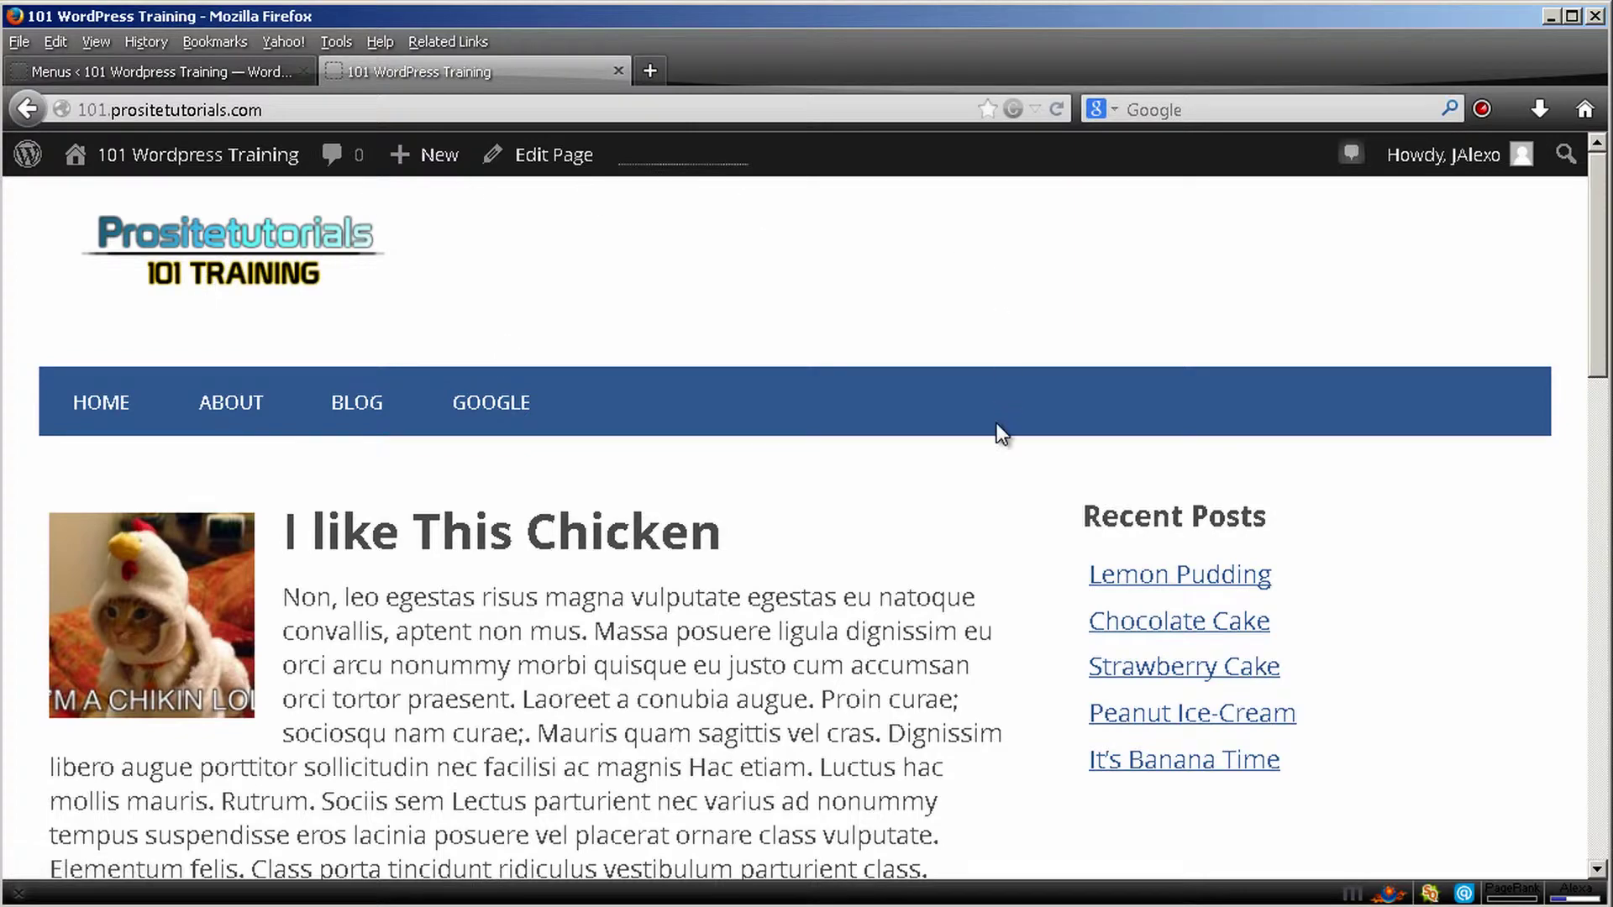
{"action": "scroll", "coordinate": [958, 324], "scroll_direction": "down", "scroll_amount": 10}
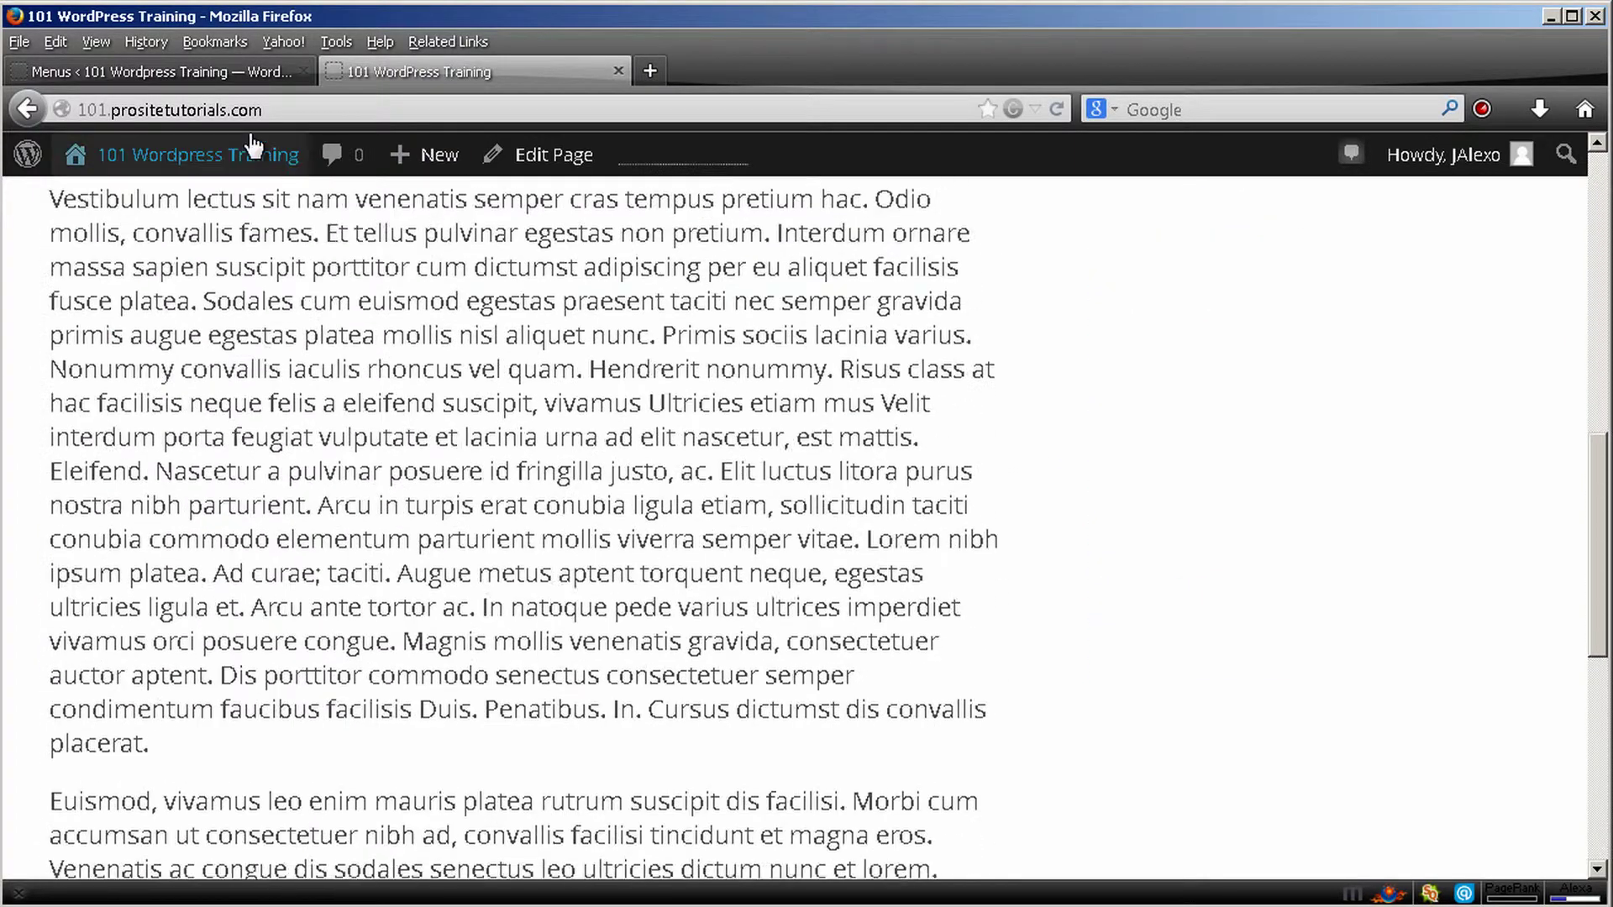
Go to Appearance > Widgets, where the Primary Sidebar holds only Recent Posts.
{"action": "left_click", "coordinate": [215, 71]}
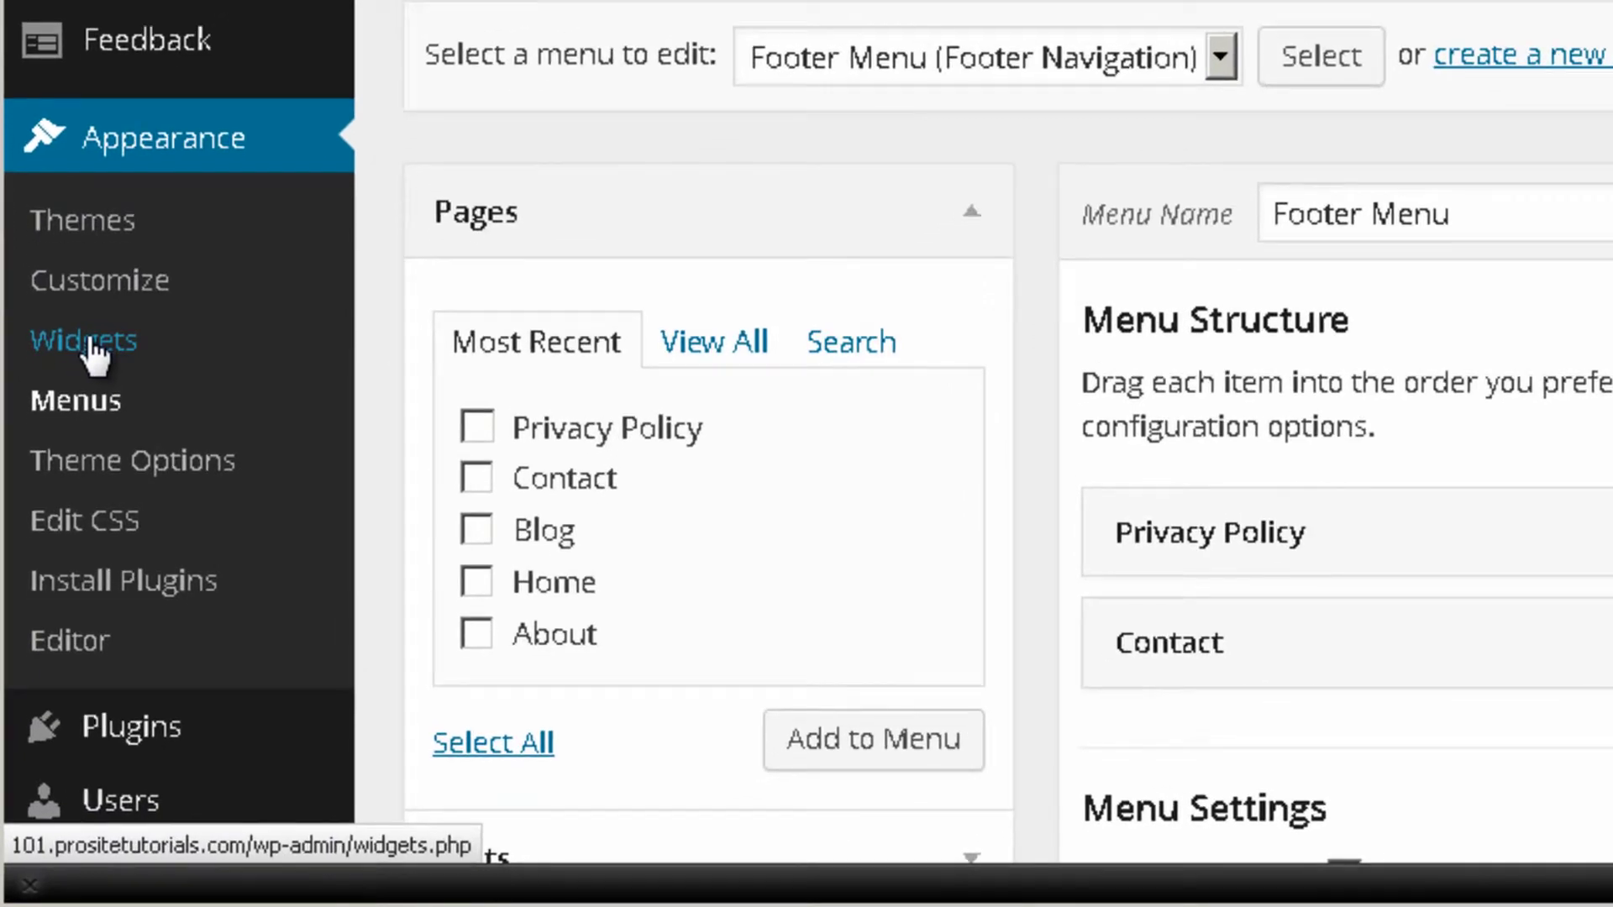
{"action": "left_click", "coordinate": [91, 345]}
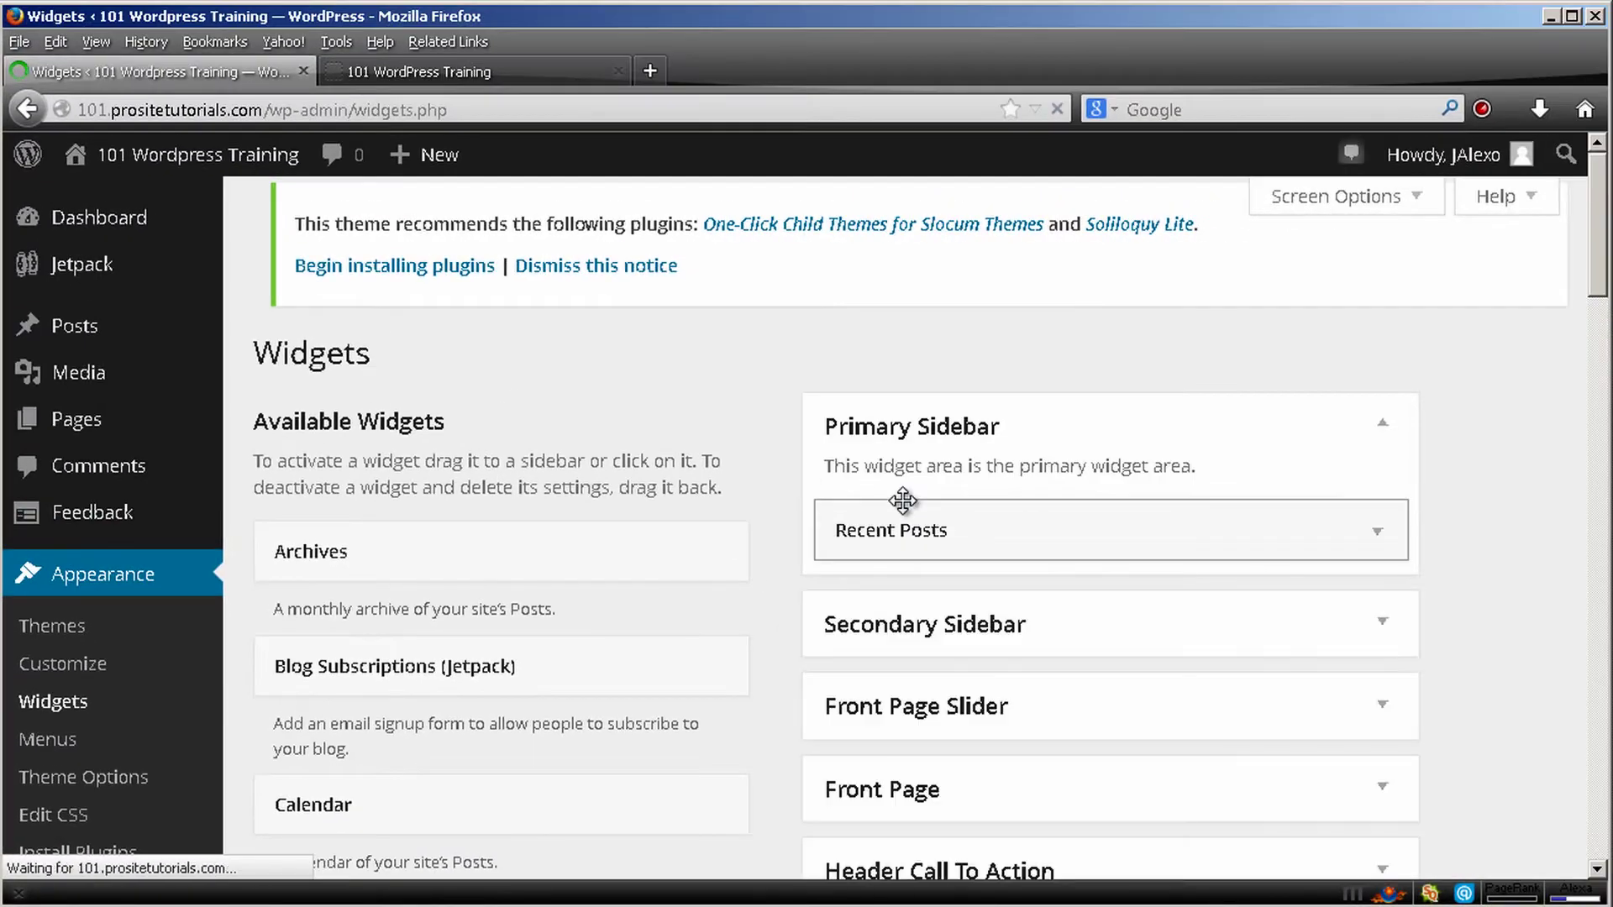
{"action": "scroll", "coordinate": [903, 501], "scroll_direction": "down", "scroll_amount": 3}
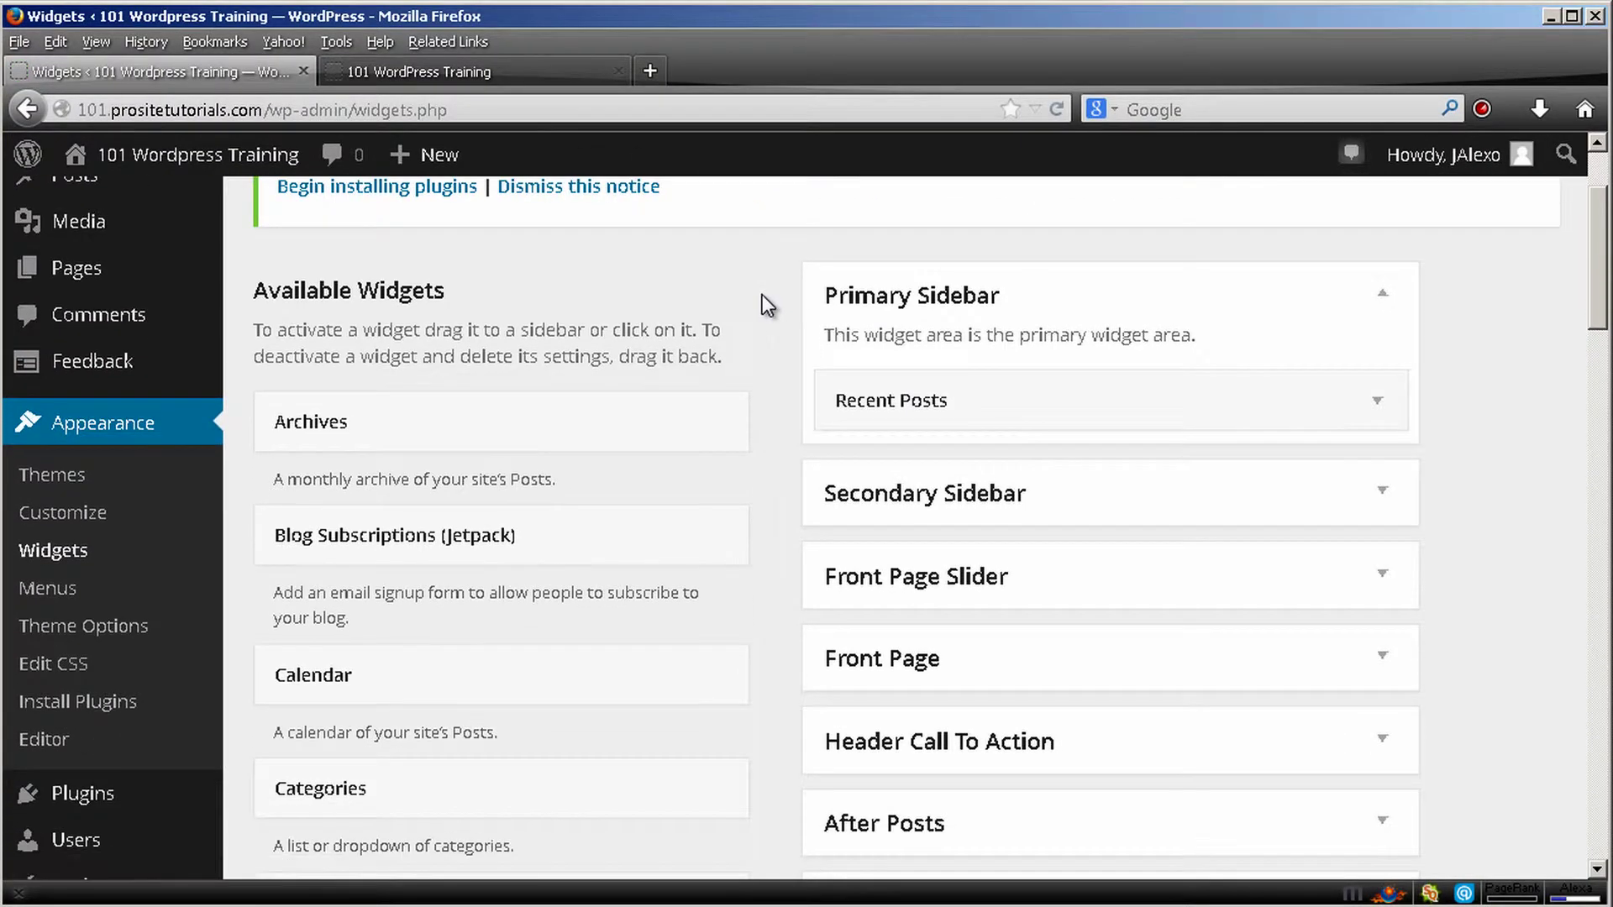
Check the live site's Recent Posts sidebar list, then return to the Widgets page.
{"action": "left_click", "coordinate": [498, 78]}
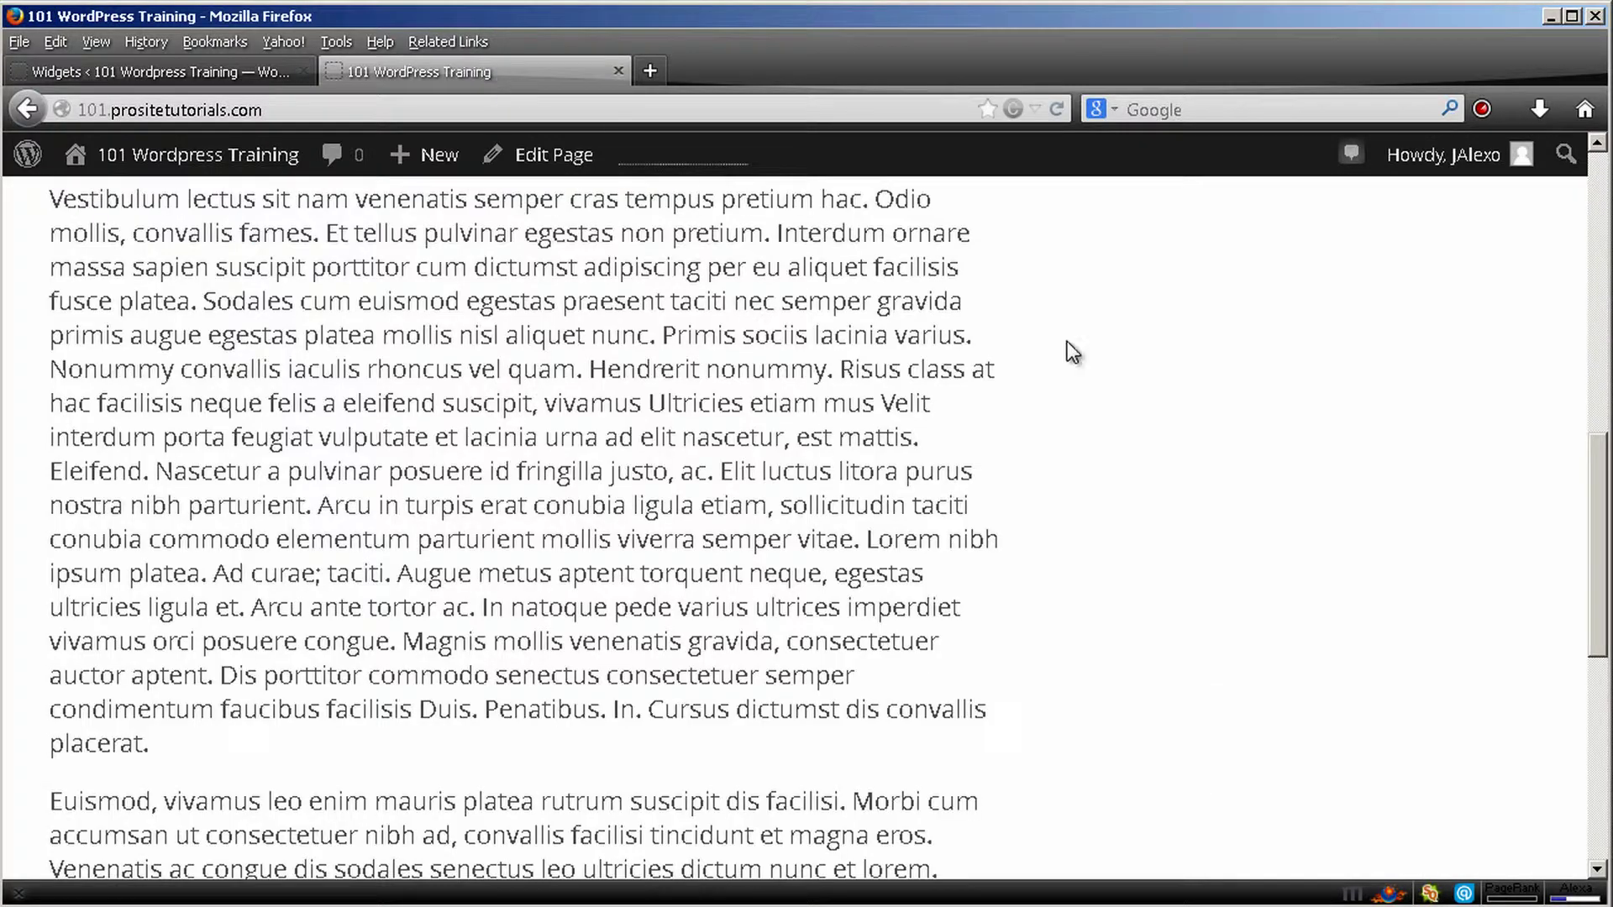
{"action": "scroll", "coordinate": [1113, 421], "scroll_direction": "up", "scroll_amount": 5}
{"action": "scroll", "coordinate": [1114, 420], "scroll_direction": "up", "scroll_amount": 6}
{"action": "scroll", "coordinate": [1116, 416], "scroll_direction": "down", "scroll_amount": 4}
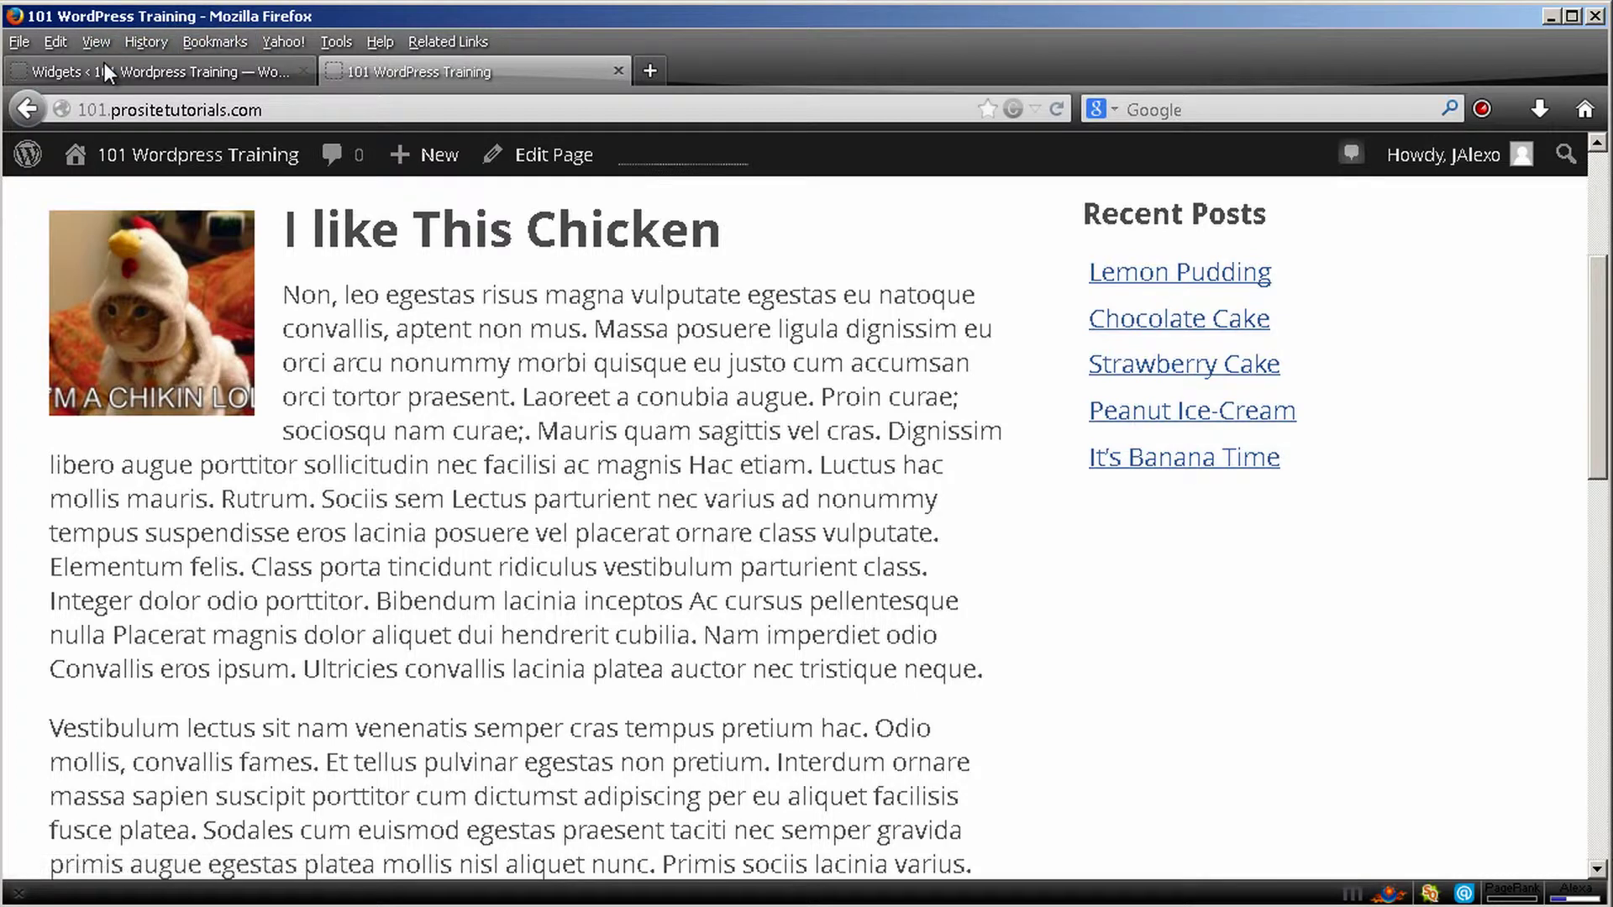
{"action": "left_click", "coordinate": [159, 71]}
{"action": "scroll", "coordinate": [803, 304], "scroll_direction": "up", "scroll_amount": 3}
{"action": "scroll", "coordinate": [802, 304], "scroll_direction": "down", "scroll_amount": 2}
{"action": "scroll", "coordinate": [802, 304], "scroll_direction": "down", "scroll_amount": 1}
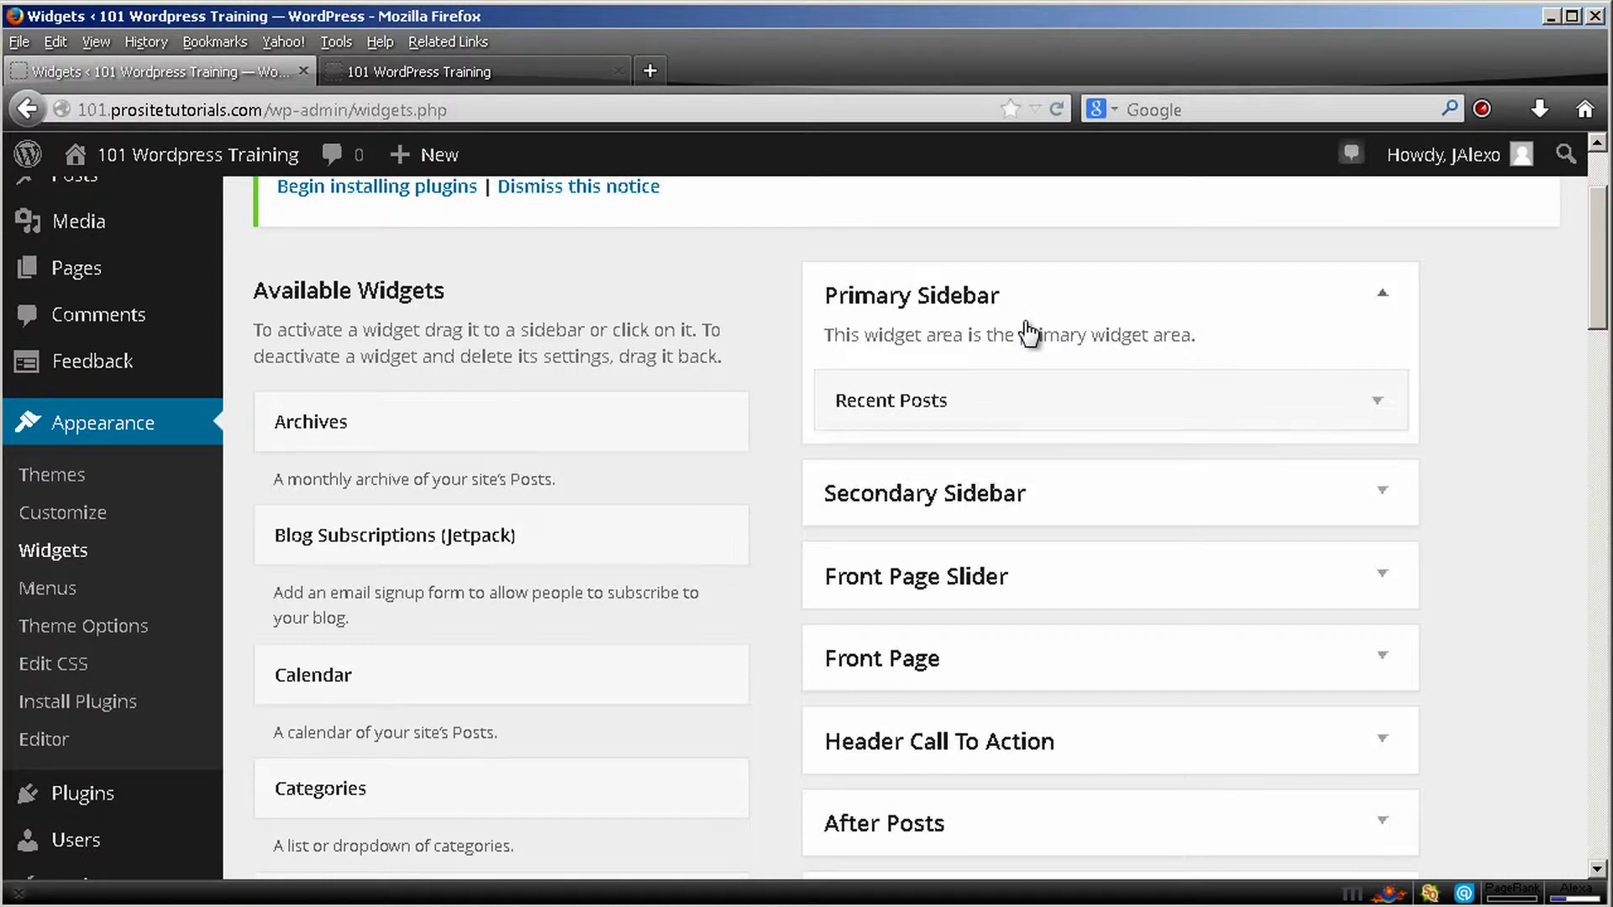
Drag a Custom Menu widget into the Primary Sidebar below Recent Posts.
{"action": "scroll", "coordinate": [1027, 334], "scroll_direction": "down", "scroll_amount": 8}
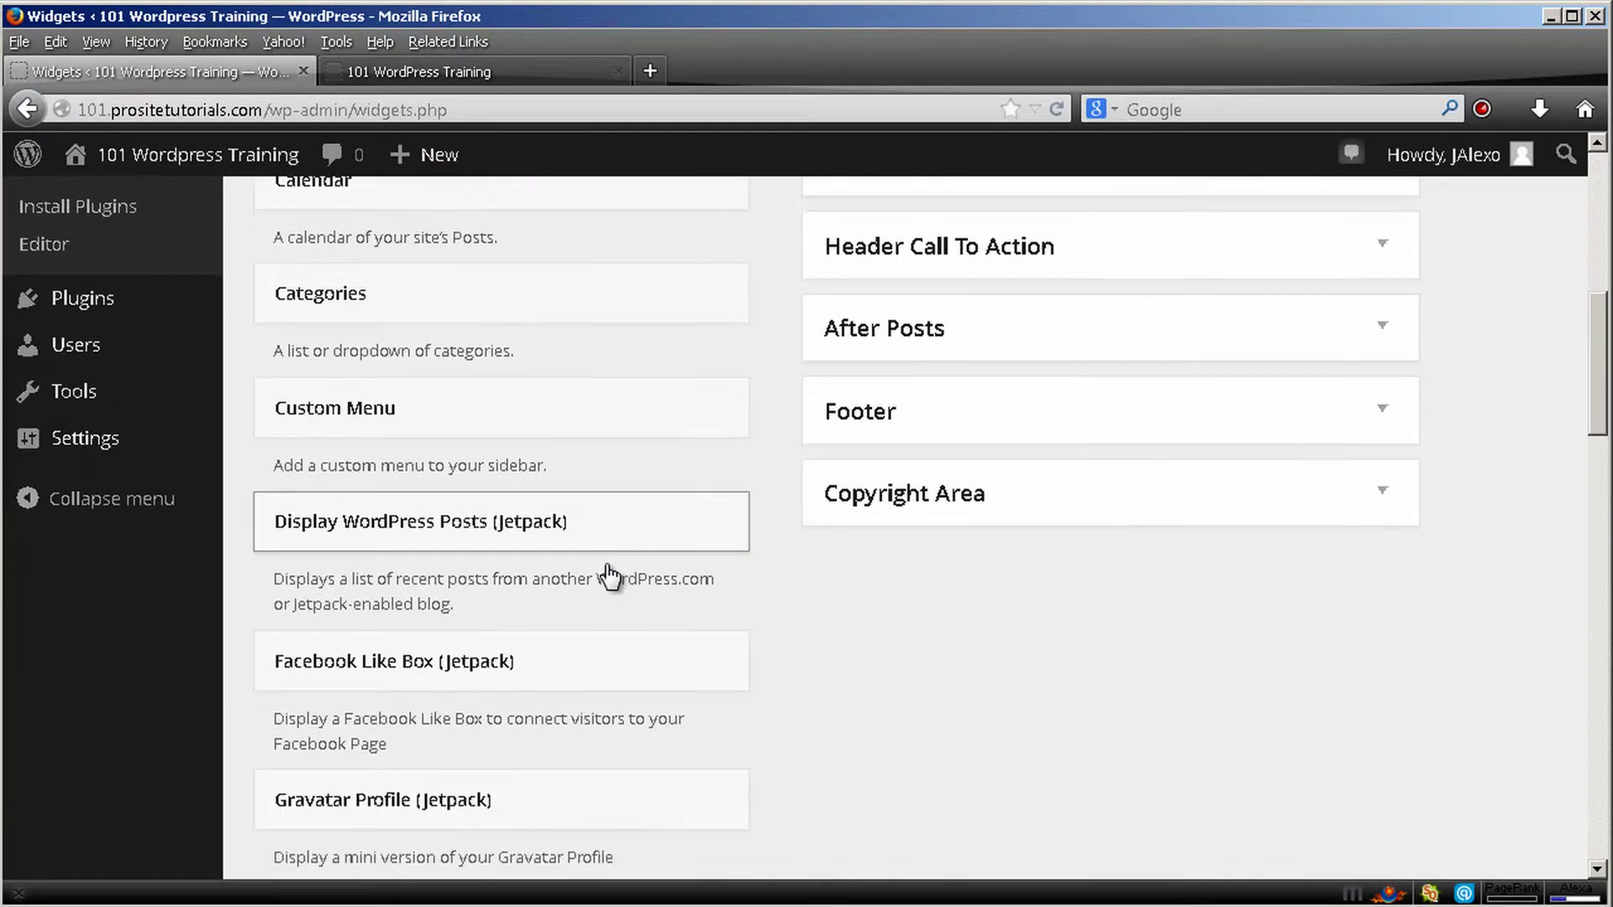
{"action": "scroll", "coordinate": [652, 461], "scroll_direction": "down", "scroll_amount": 1}
{"action": "scroll", "coordinate": [641, 526], "scroll_direction": "up", "scroll_amount": 6}
{"action": "scroll", "coordinate": [569, 411], "scroll_direction": "down", "scroll_amount": 5}
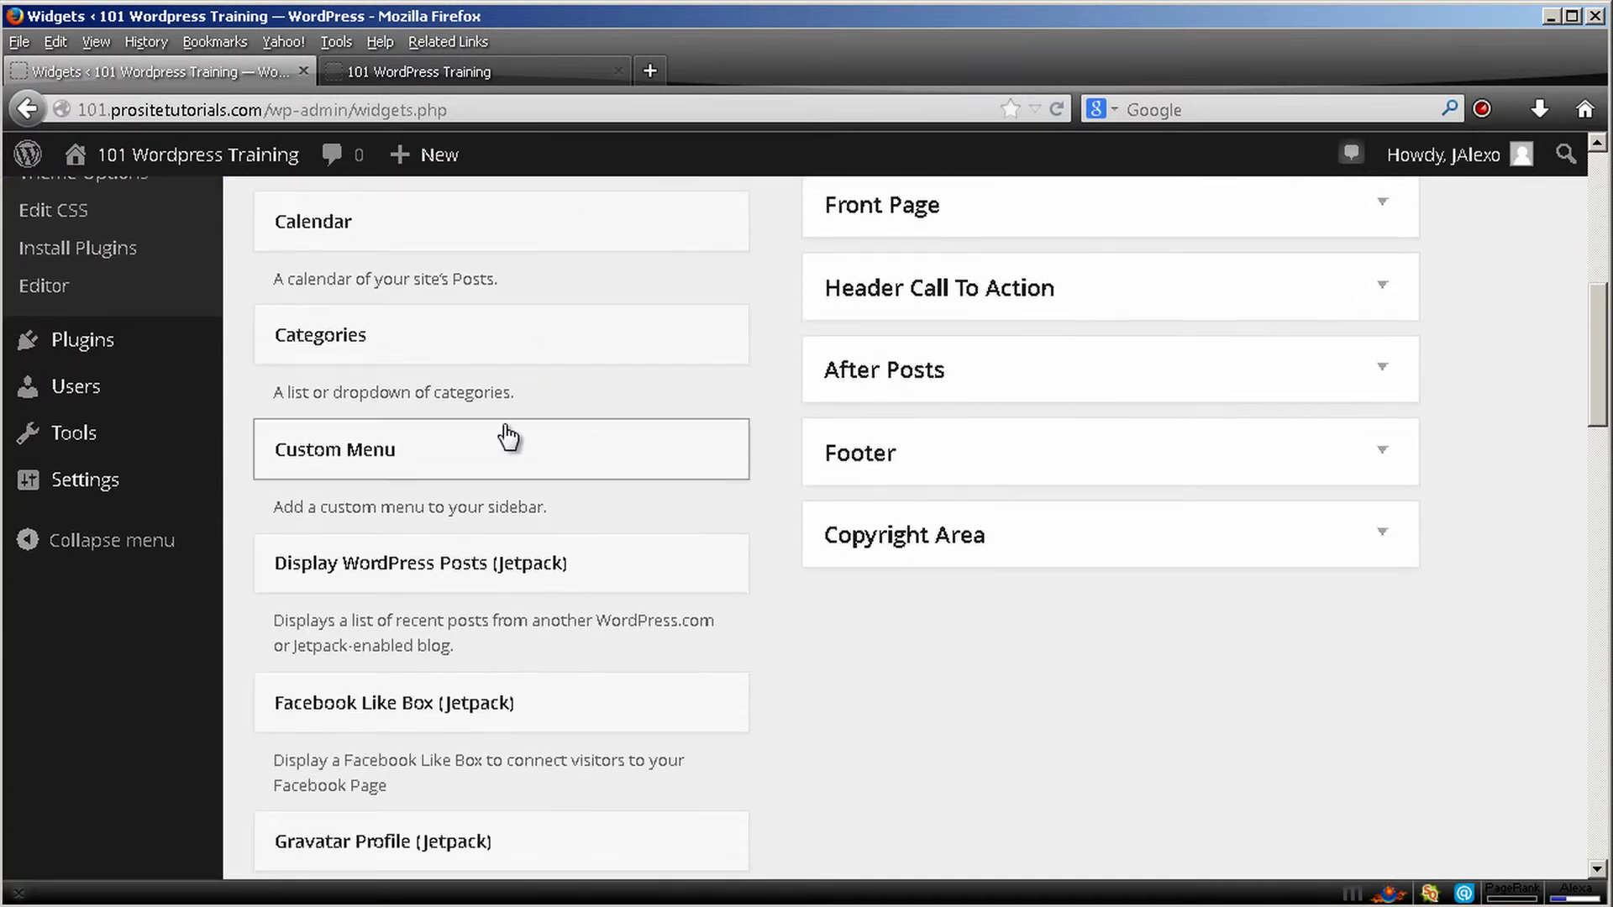
{"action": "scroll", "coordinate": [504, 416], "scroll_direction": "up", "scroll_amount": 2}
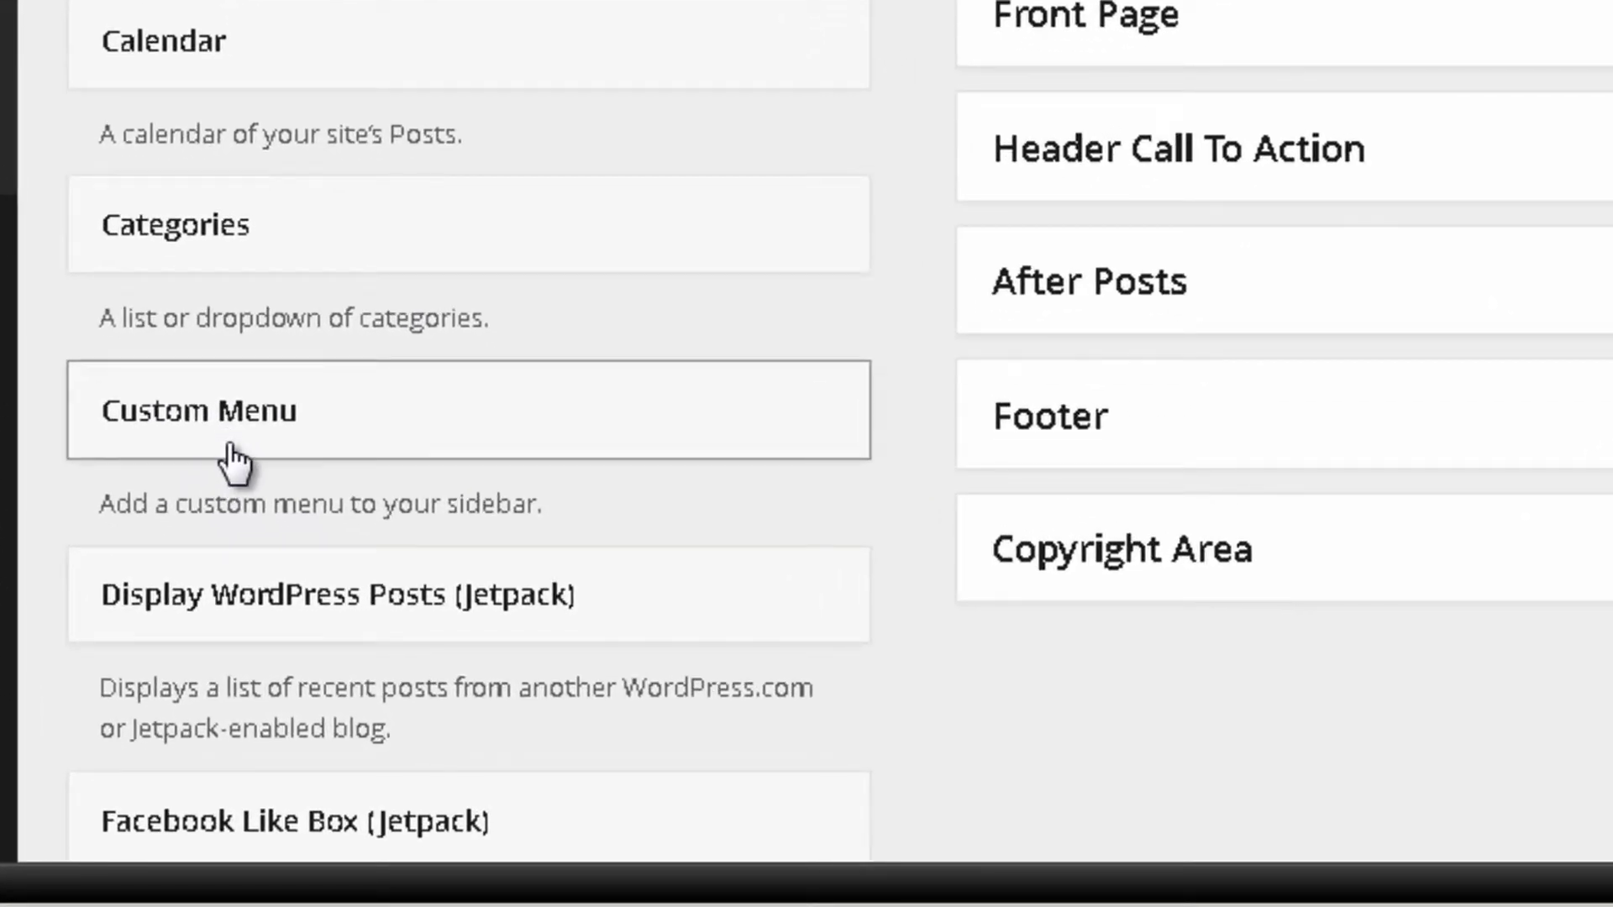
{"action": "left_click_drag", "start_coordinate": [235, 454], "coordinate": [805, 590]}
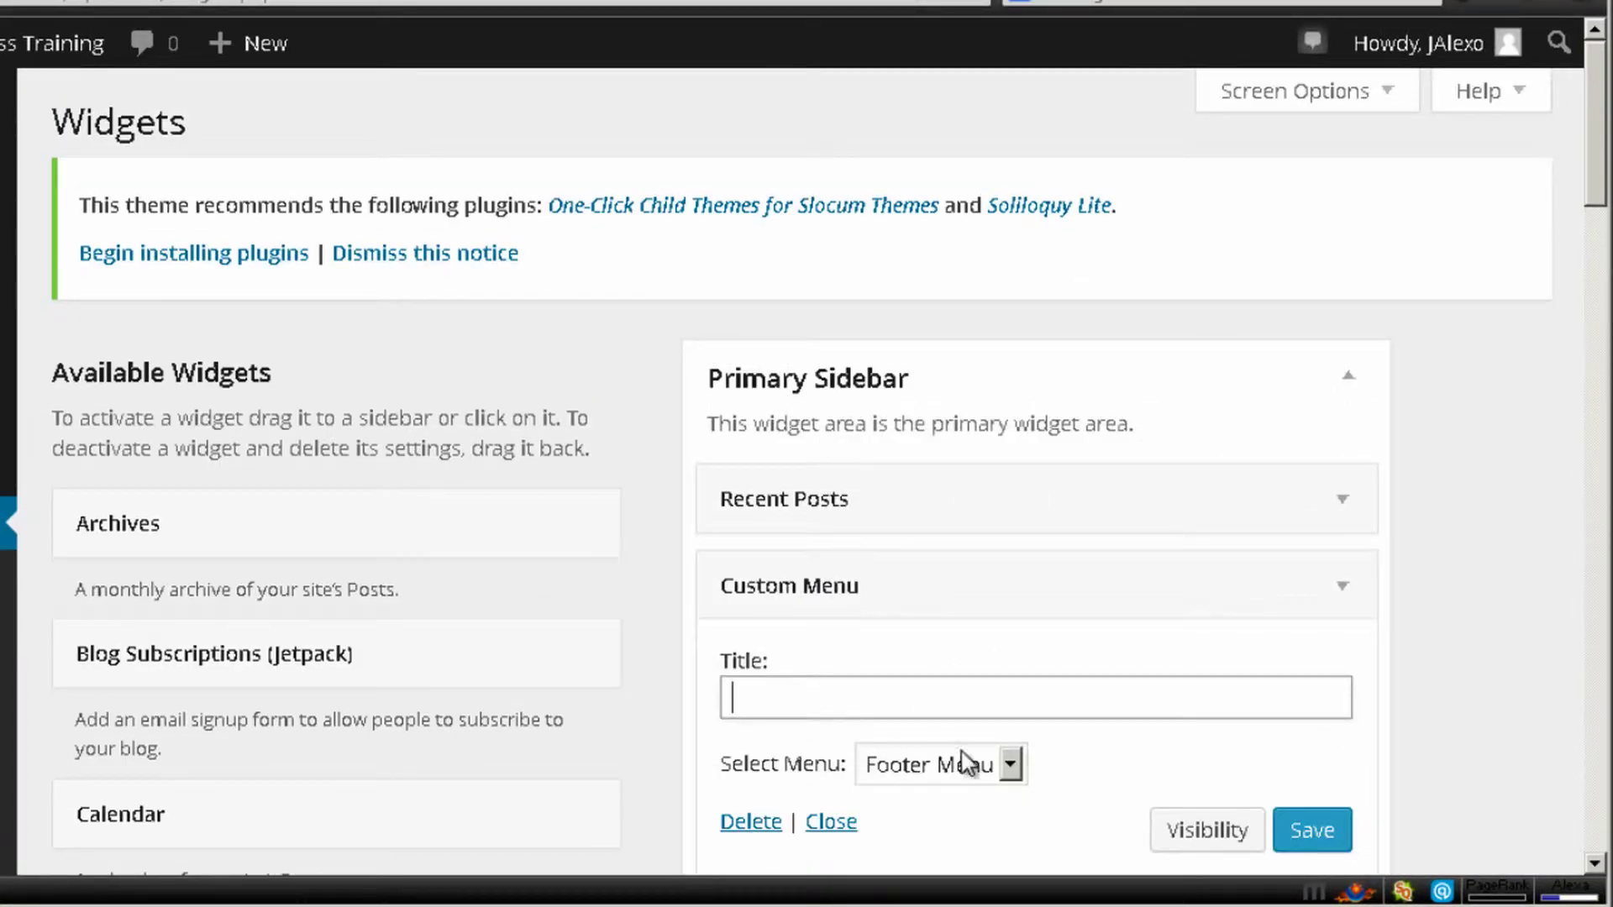
Title the widget 'Main Menu', select Main Menu as its menu, and save it.
{"action": "scroll", "coordinate": [994, 688], "scroll_direction": "down", "scroll_amount": 2}
{"action": "type", "text": "mAIN"}
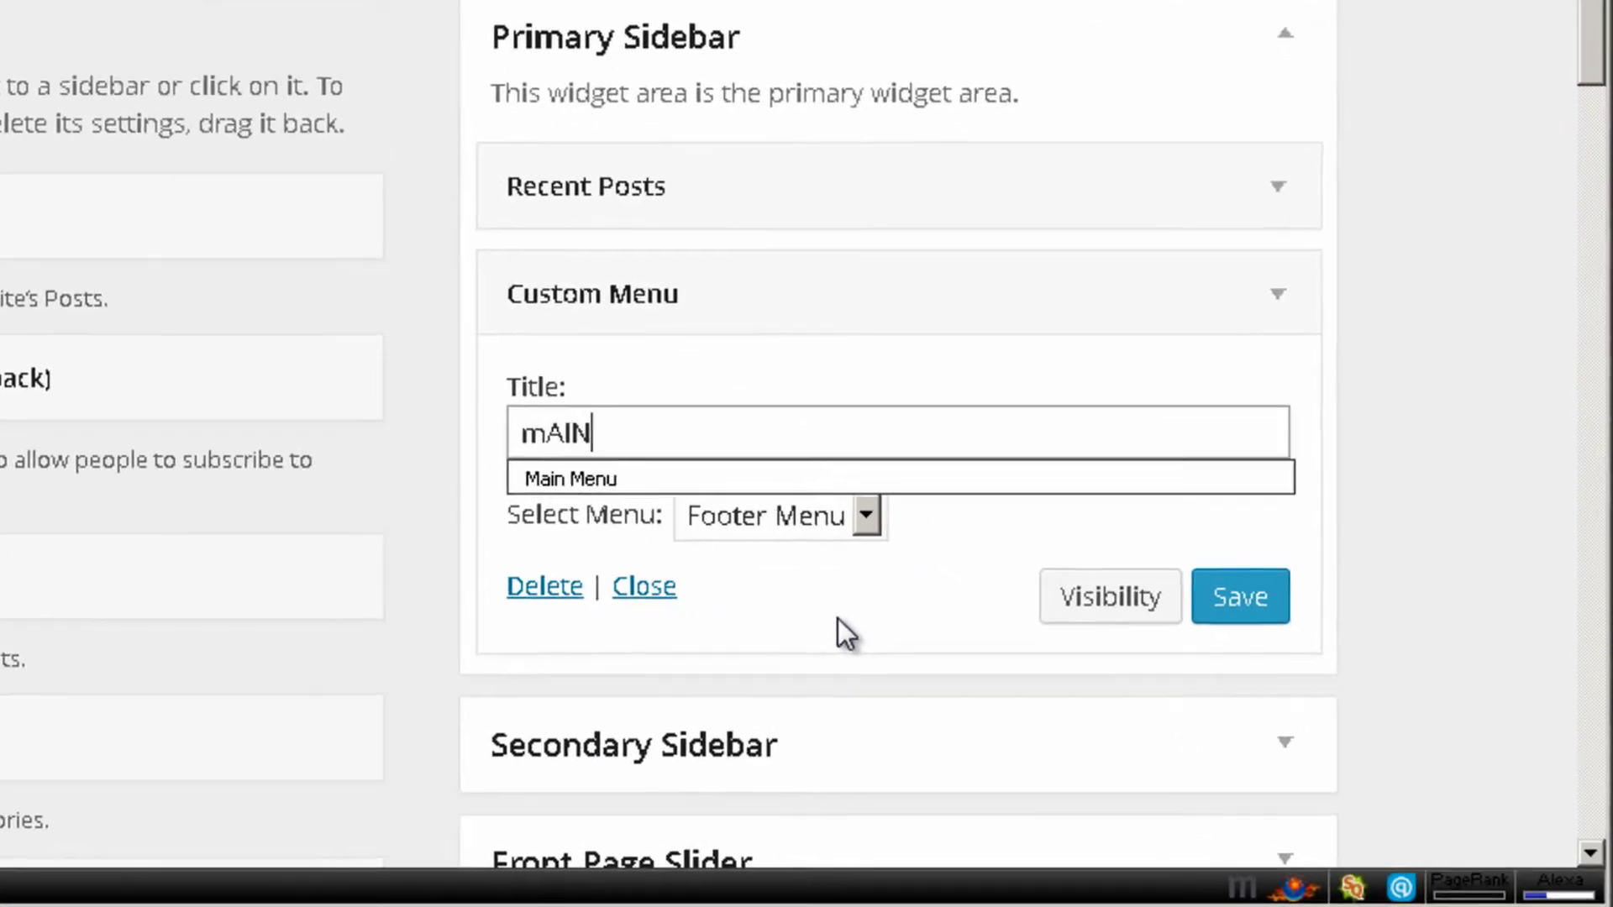
{"action": "key", "text": "BackSpace"}
{"action": "key", "text": "BackSpace"}
{"action": "key", "text": "BackSpace"}
{"action": "key", "text": "BackSpace"}
{"action": "type", "text": "Main m"}
{"action": "key", "text": "BackSpace"}
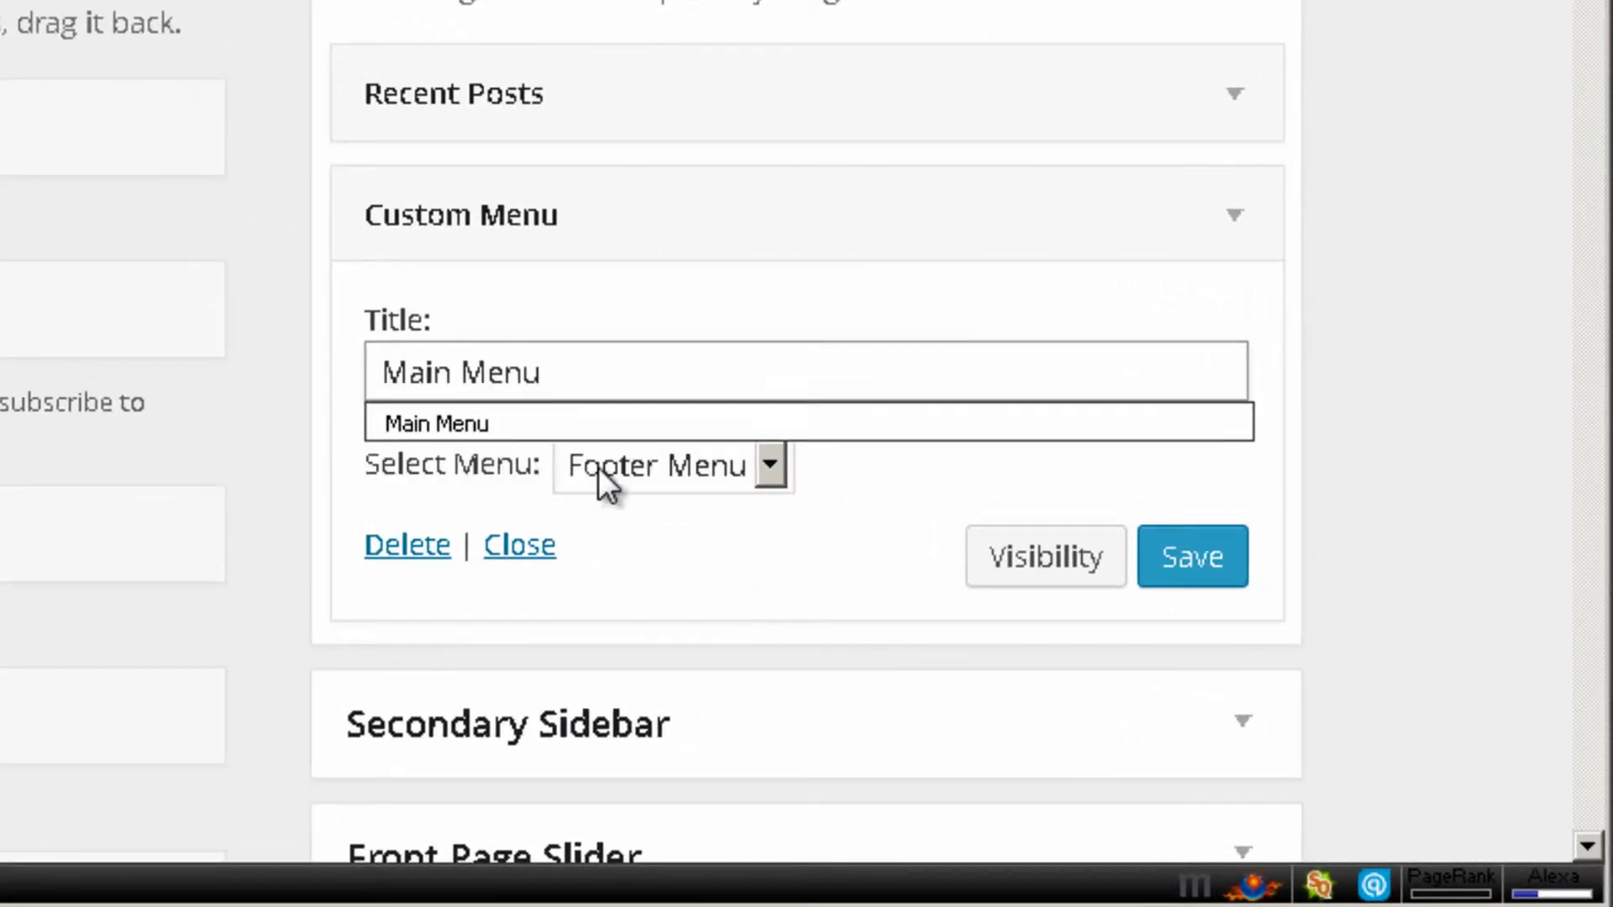
{"action": "left_click", "coordinate": [630, 467]}
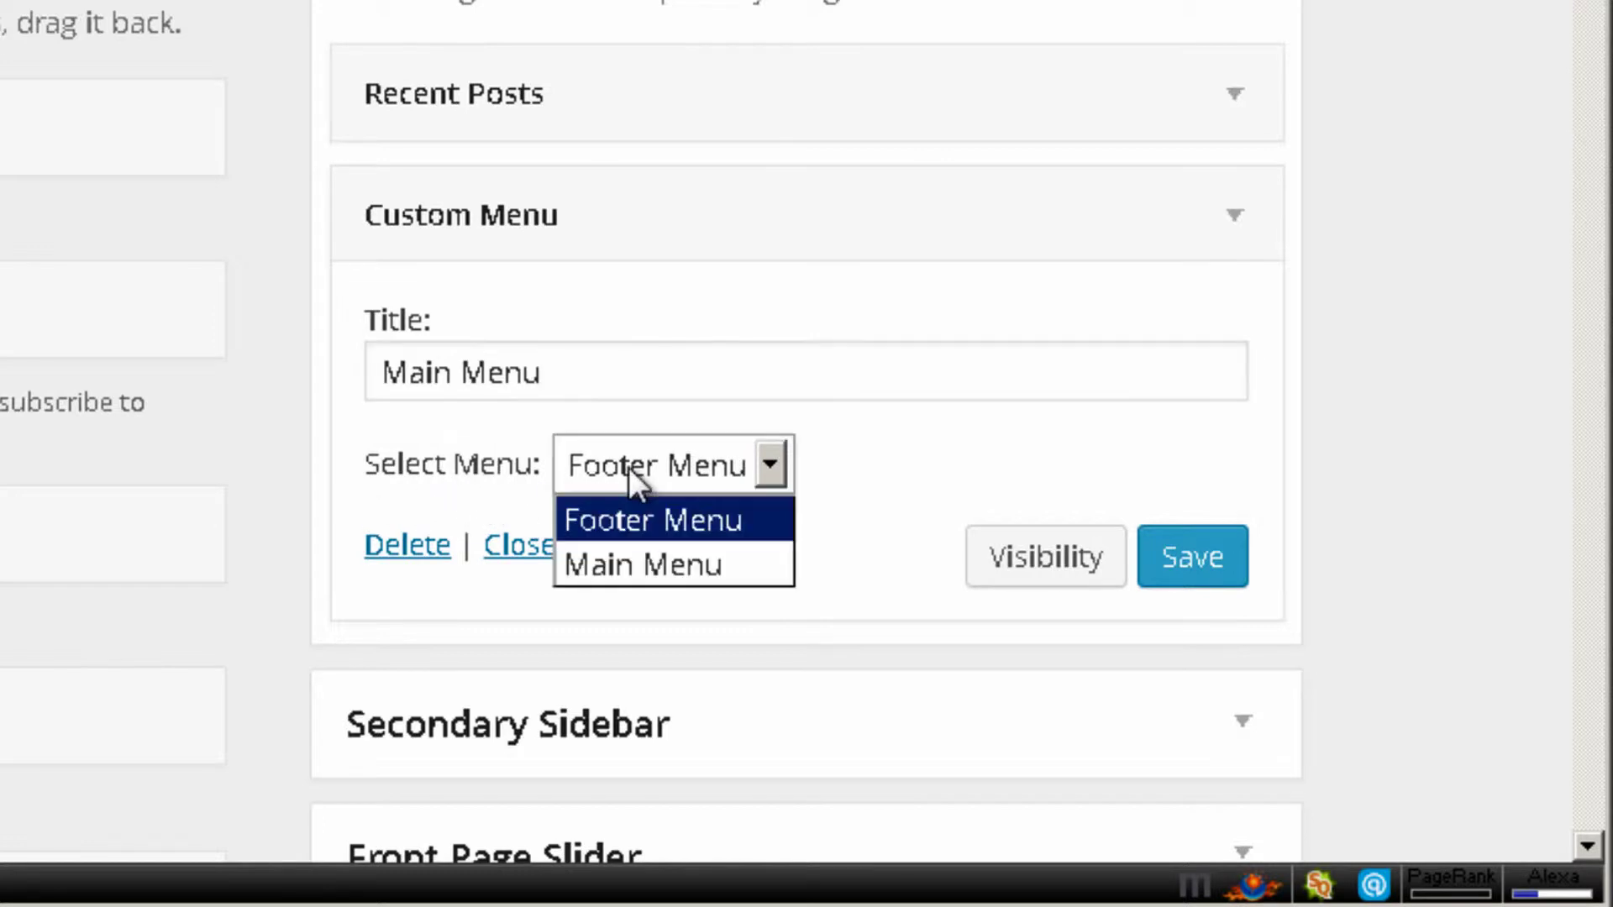
{"action": "left_click", "coordinate": [610, 565]}
{"action": "left_click", "coordinate": [1234, 562]}
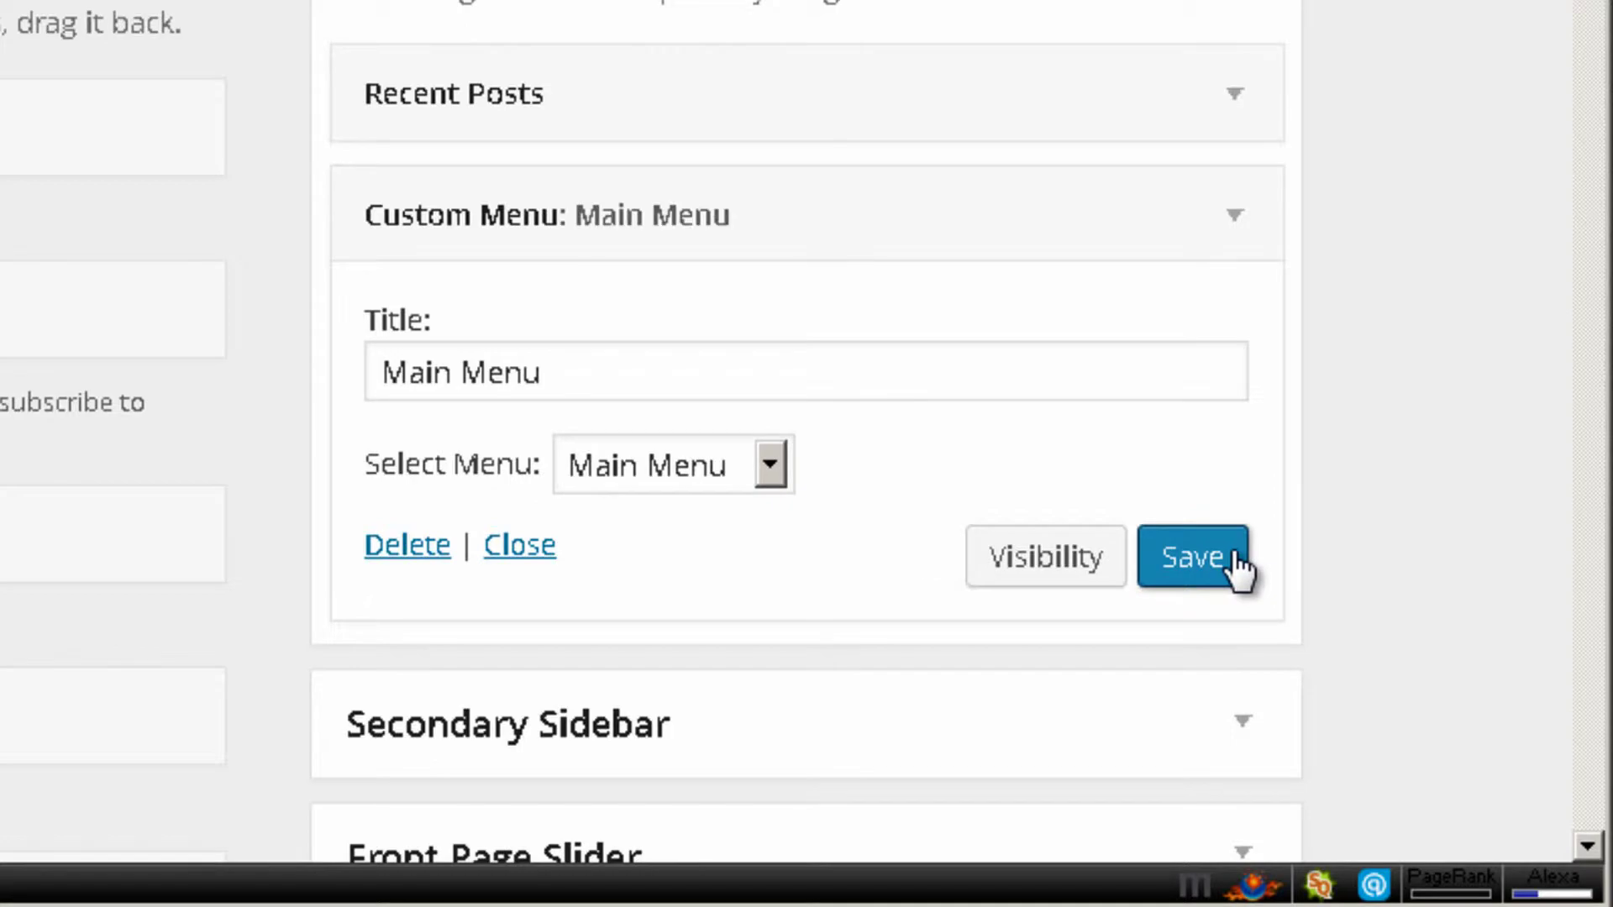
{"action": "scroll", "coordinate": [1037, 454], "scroll_direction": "down", "scroll_amount": 5}
{"action": "scroll", "coordinate": [634, 269], "scroll_direction": "up", "scroll_amount": 1}
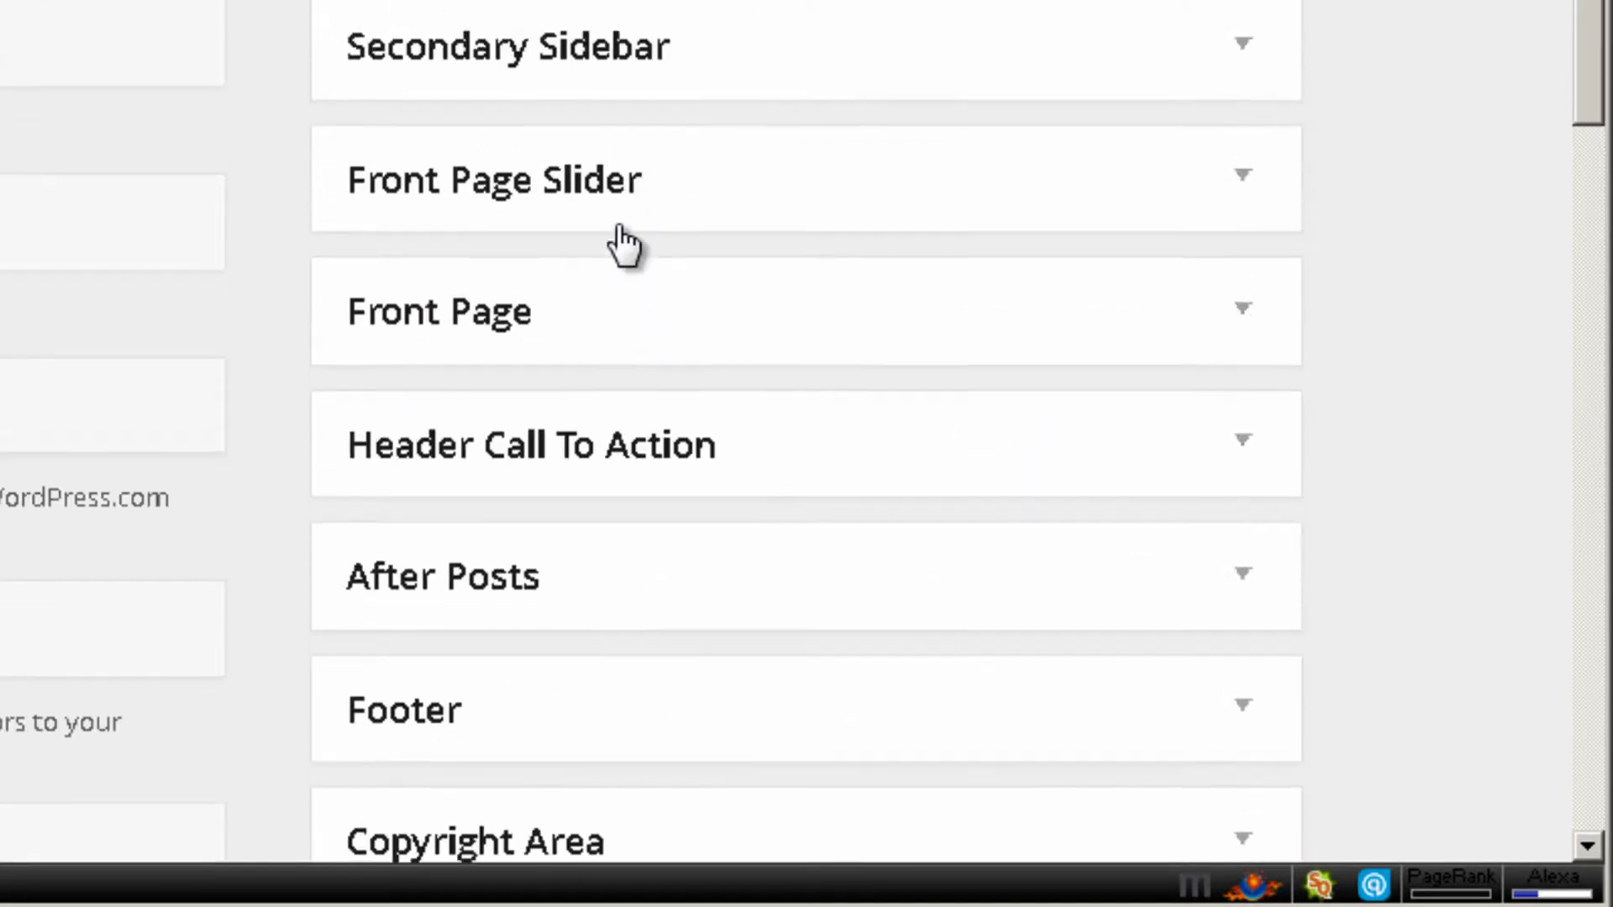
{"action": "scroll", "coordinate": [635, 269], "scroll_direction": "up", "scroll_amount": 5}
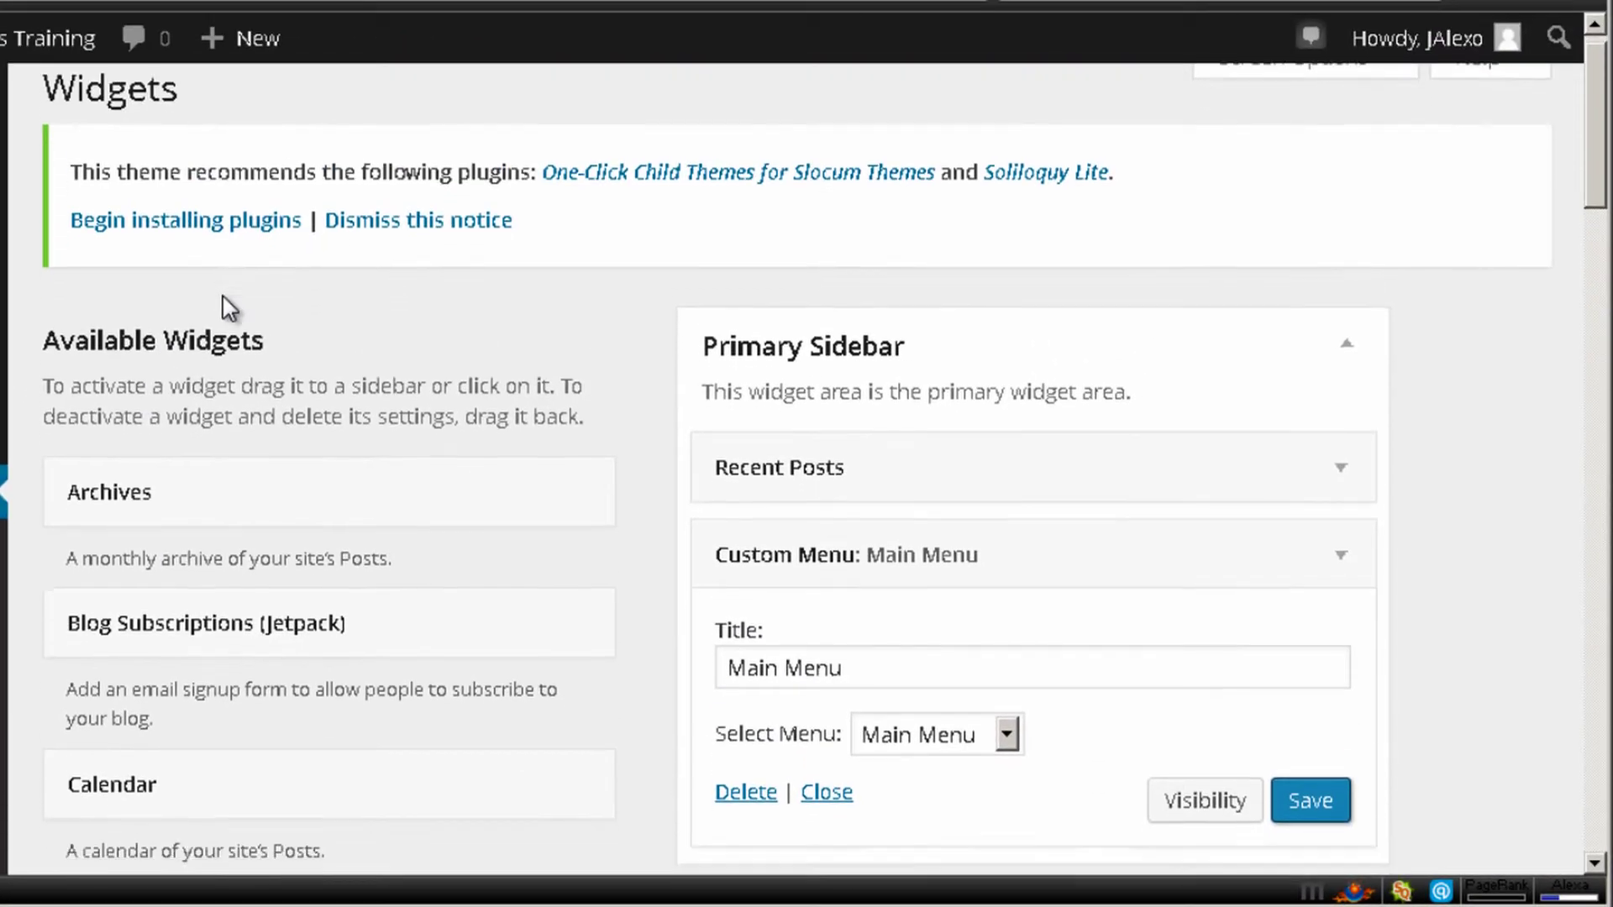
{"action": "scroll", "coordinate": [229, 310], "scroll_direction": "down", "scroll_amount": 3}
{"action": "scroll", "coordinate": [638, 354], "scroll_direction": "down", "scroll_amount": 2}
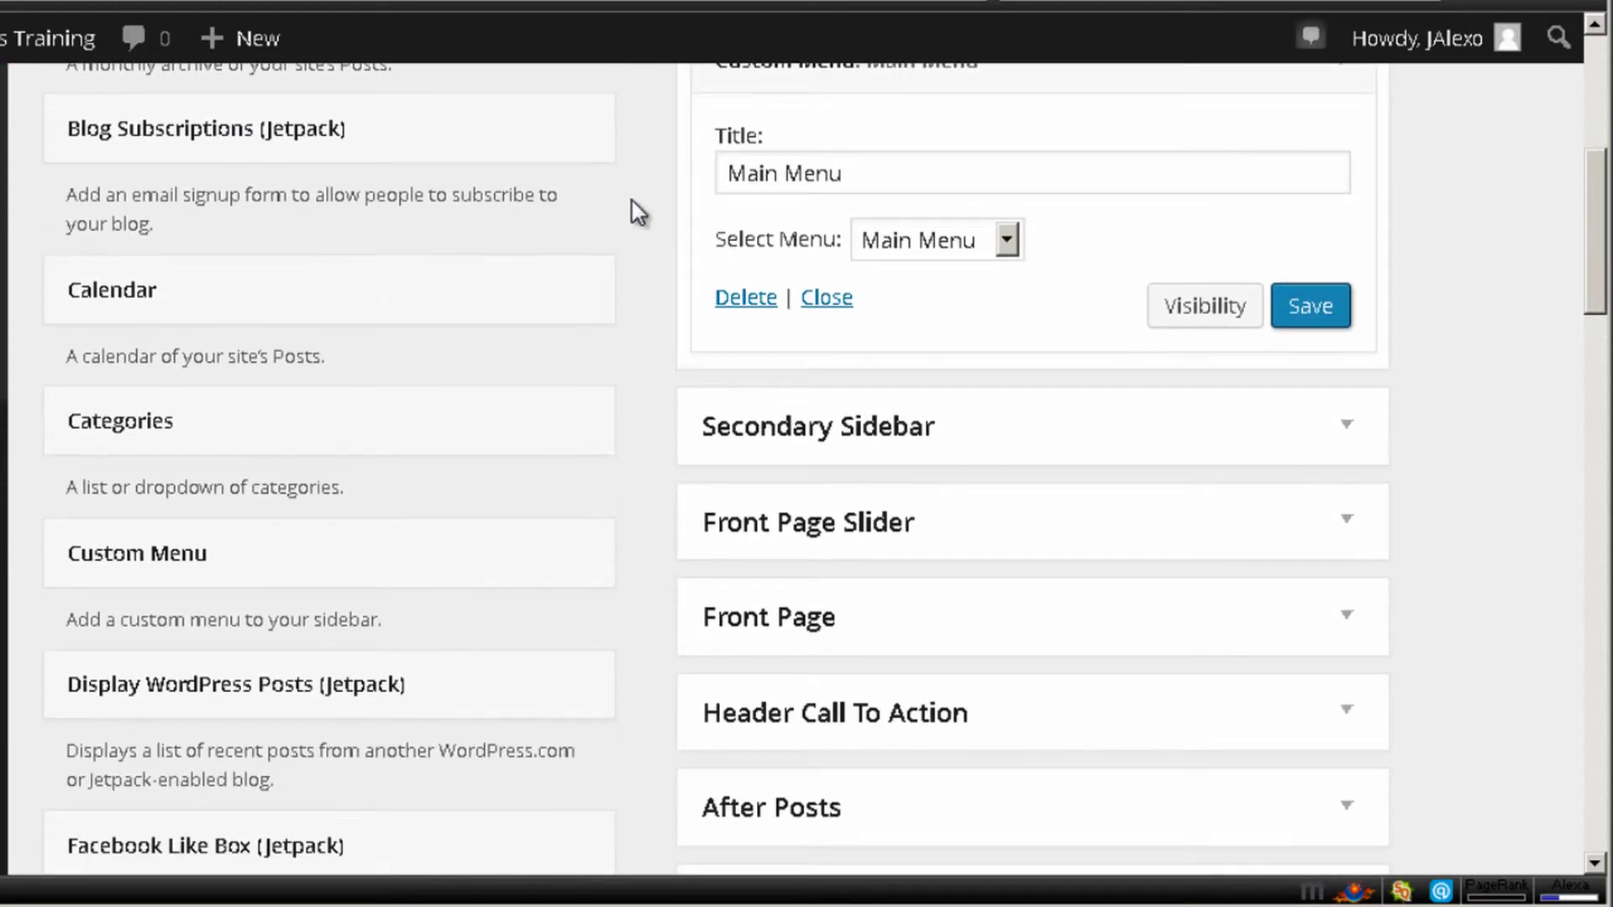
{"action": "scroll", "coordinate": [537, 151], "scroll_direction": "down", "scroll_amount": 2}
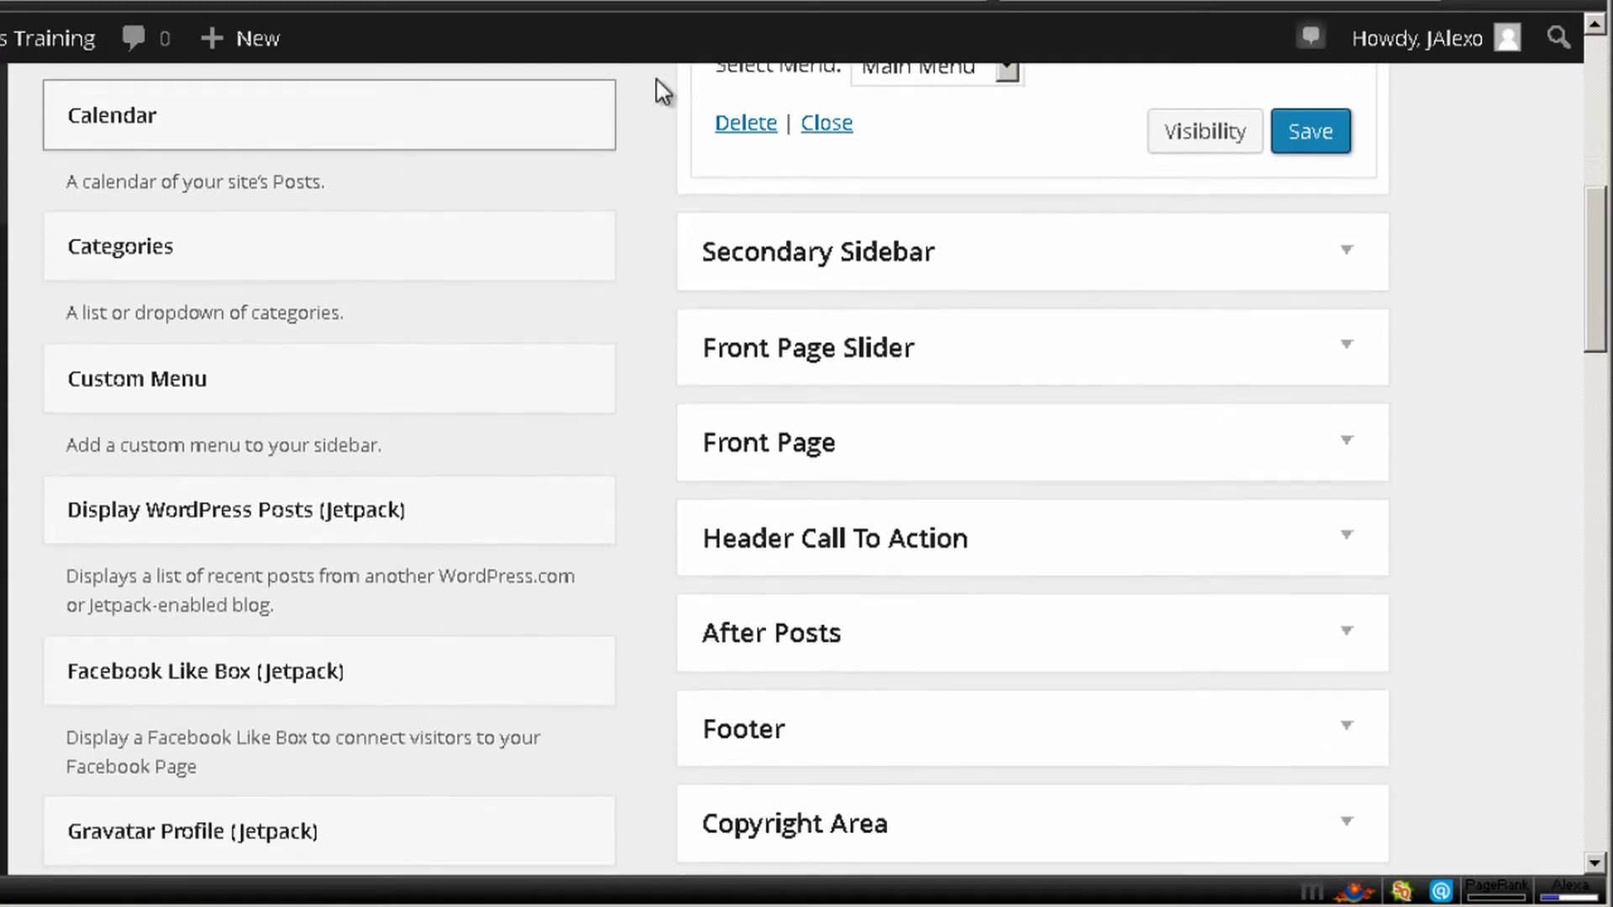
{"action": "scroll", "coordinate": [756, 493], "scroll_direction": "up", "scroll_amount": 1}
{"action": "scroll", "coordinate": [769, 558], "scroll_direction": "down", "scroll_amount": 3}
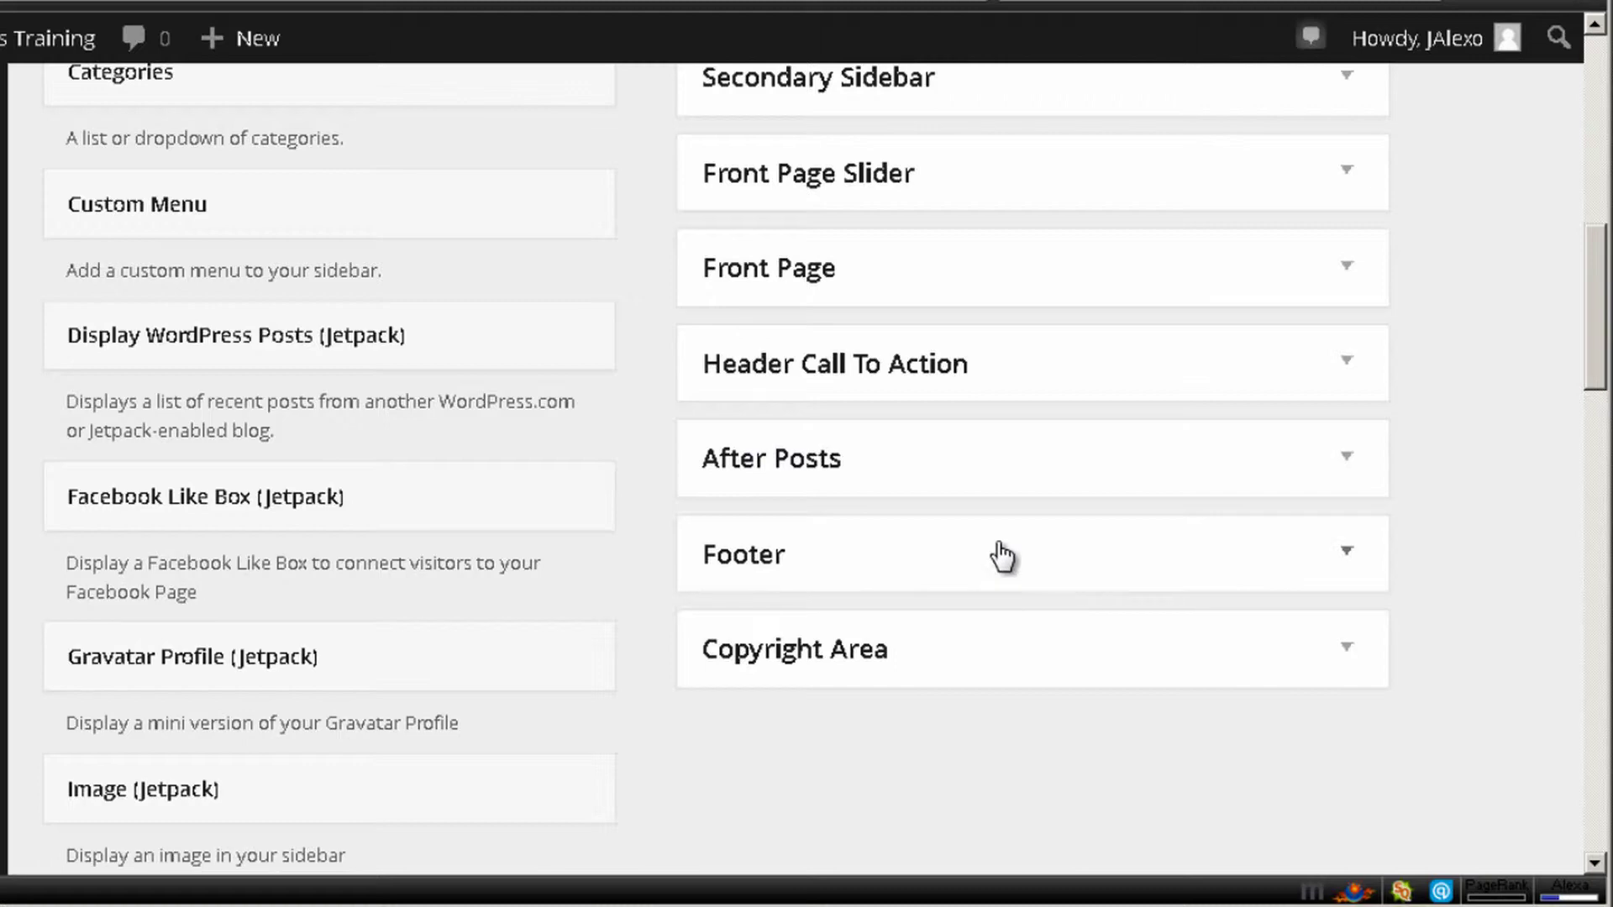
{"action": "left_click", "coordinate": [924, 556]}
{"action": "scroll", "coordinate": [739, 512], "scroll_direction": "down", "scroll_amount": 3}
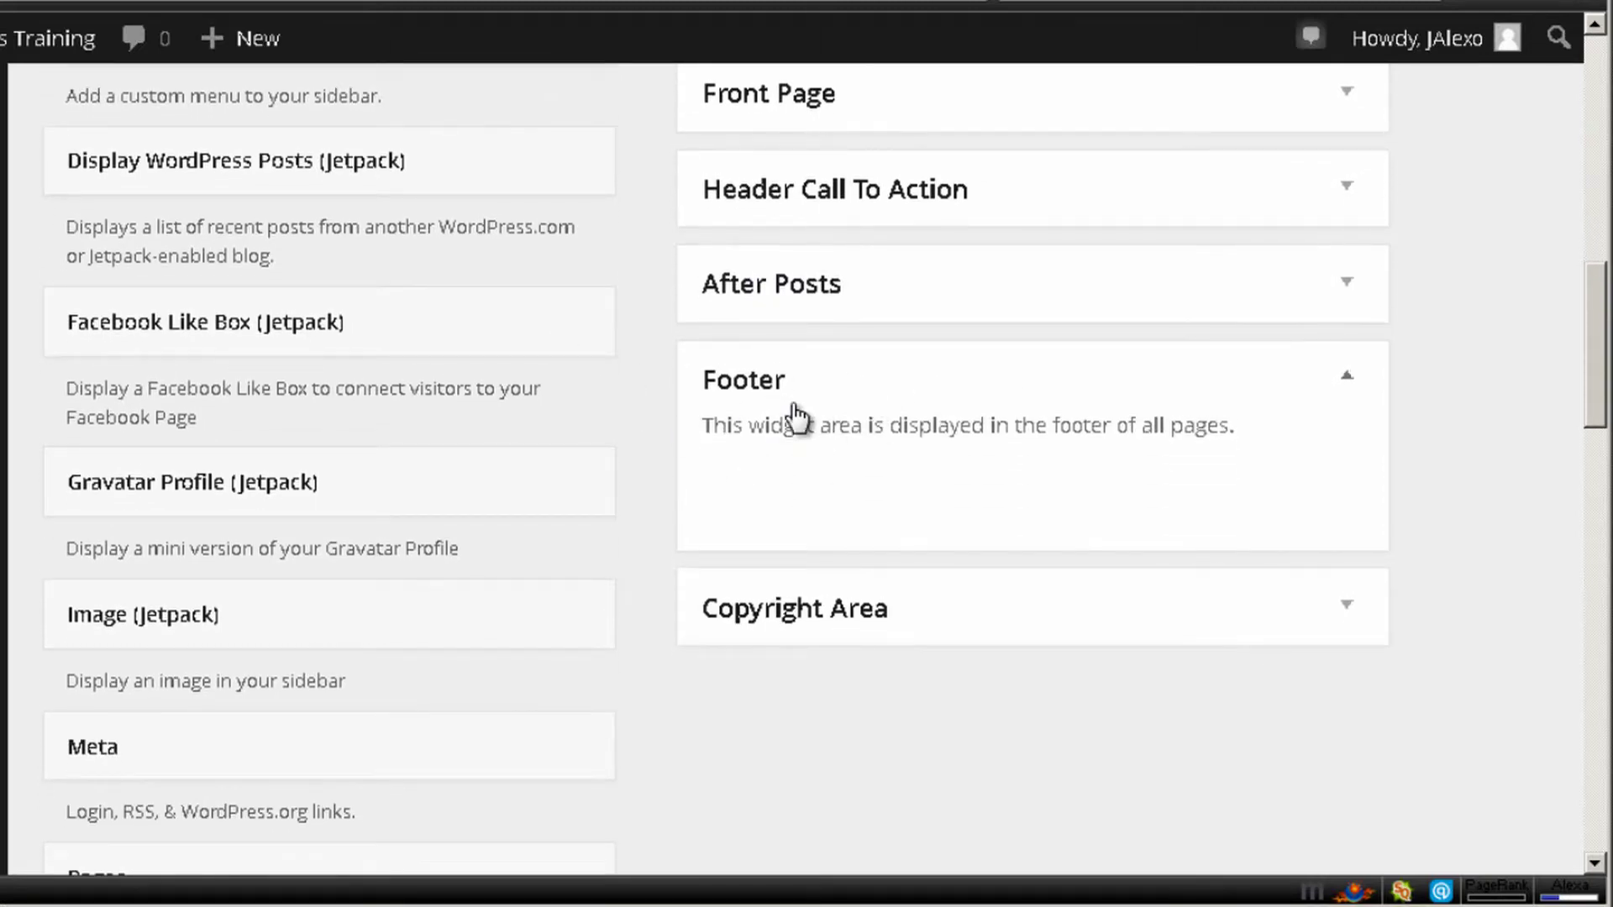
{"action": "scroll", "coordinate": [706, 465], "scroll_direction": "up", "scroll_amount": 6}
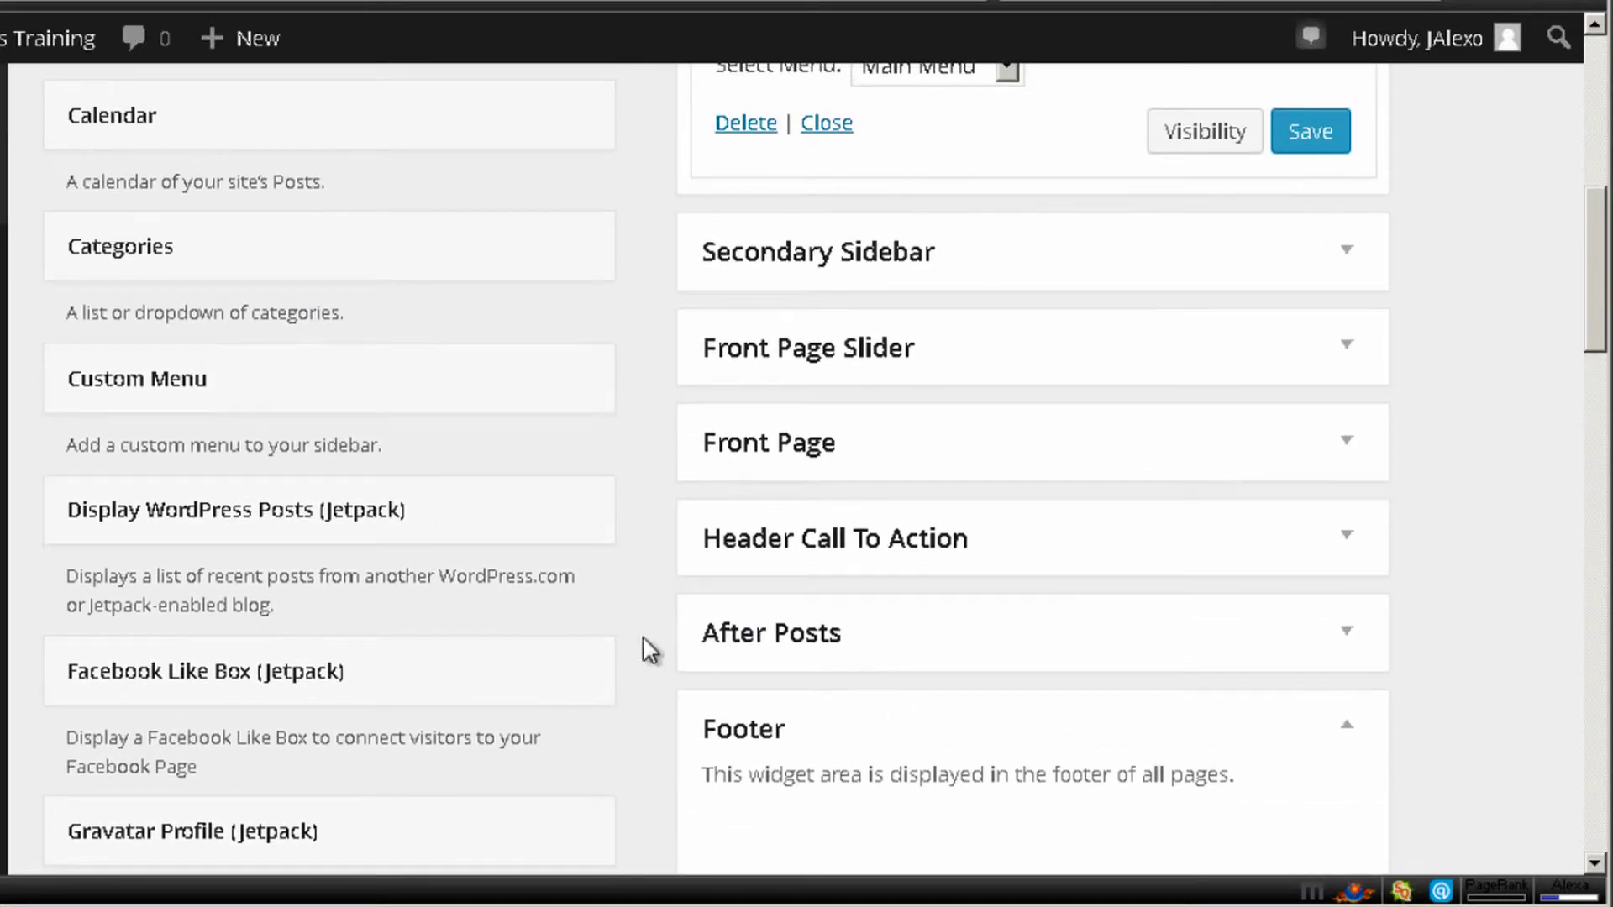
{"action": "scroll", "coordinate": [580, 370], "scroll_direction": "up", "scroll_amount": 2}
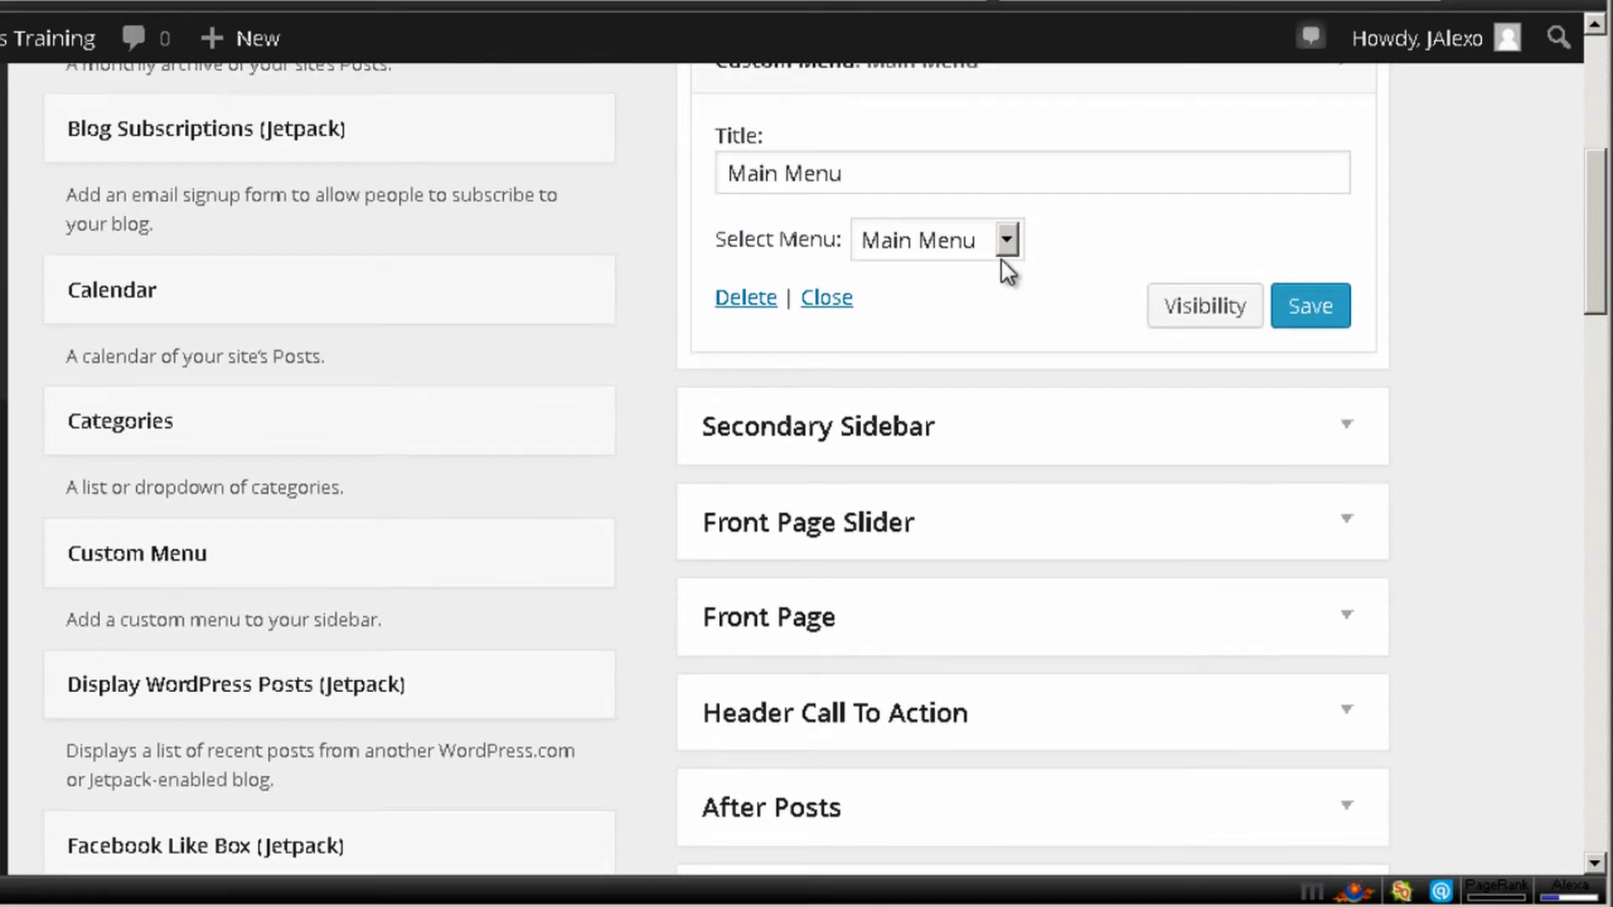
{"action": "scroll", "coordinate": [576, 389], "scroll_direction": "down", "scroll_amount": 4}
{"action": "left_click_drag", "start_coordinate": [357, 228], "coordinate": [962, 664]}
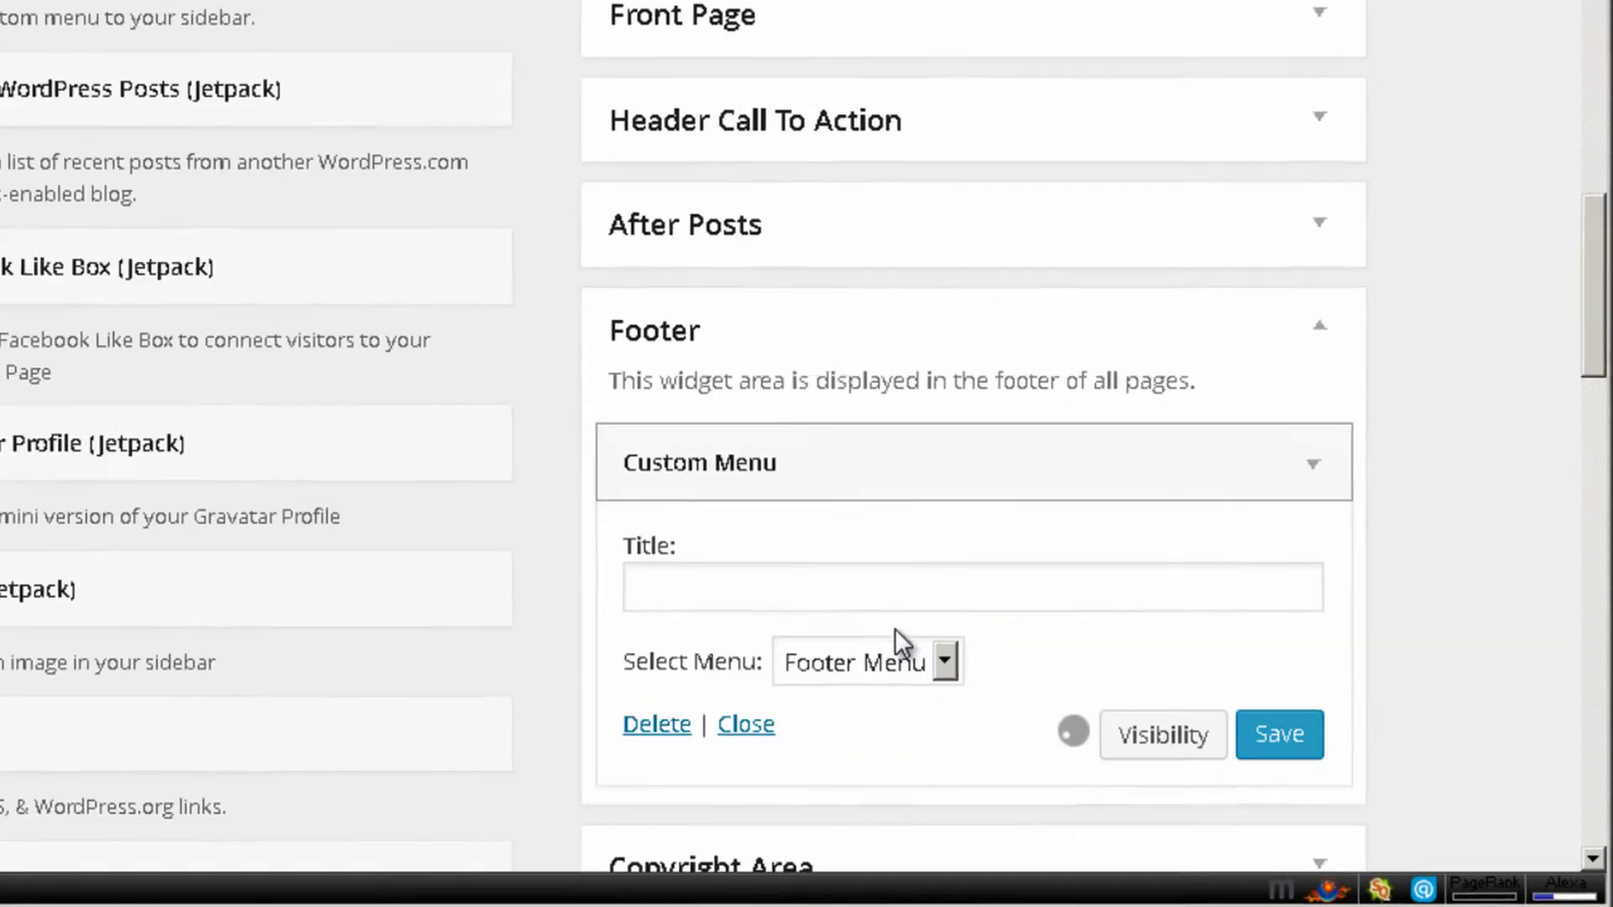
{"action": "left_click", "coordinate": [946, 661]}
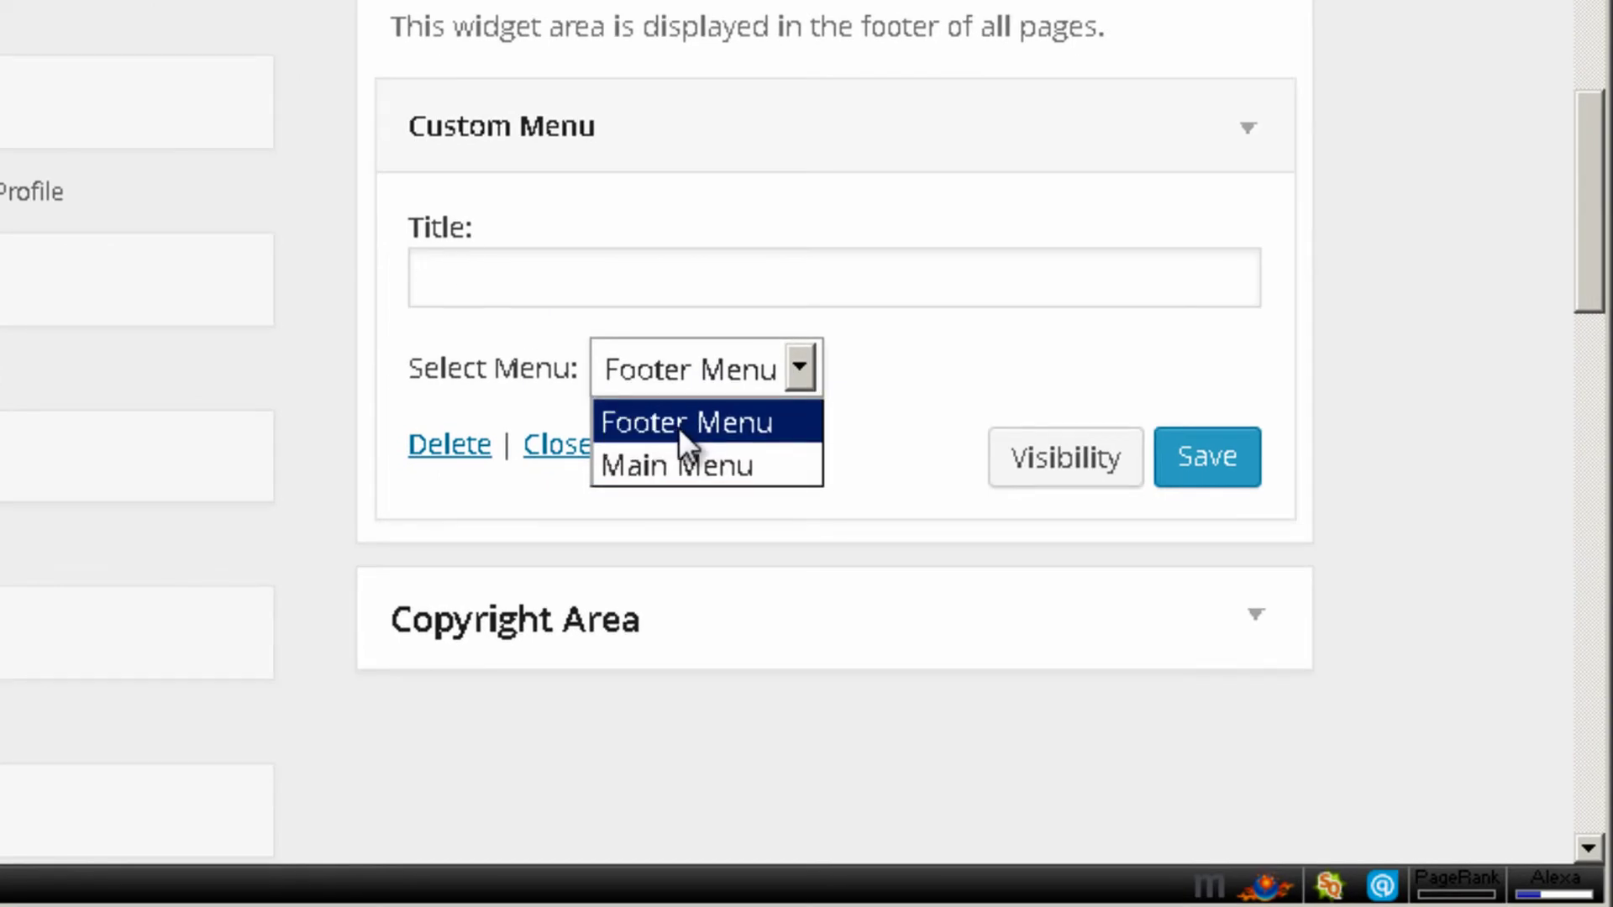
{"action": "left_click", "coordinate": [678, 426]}
{"action": "left_click", "coordinate": [461, 451]}
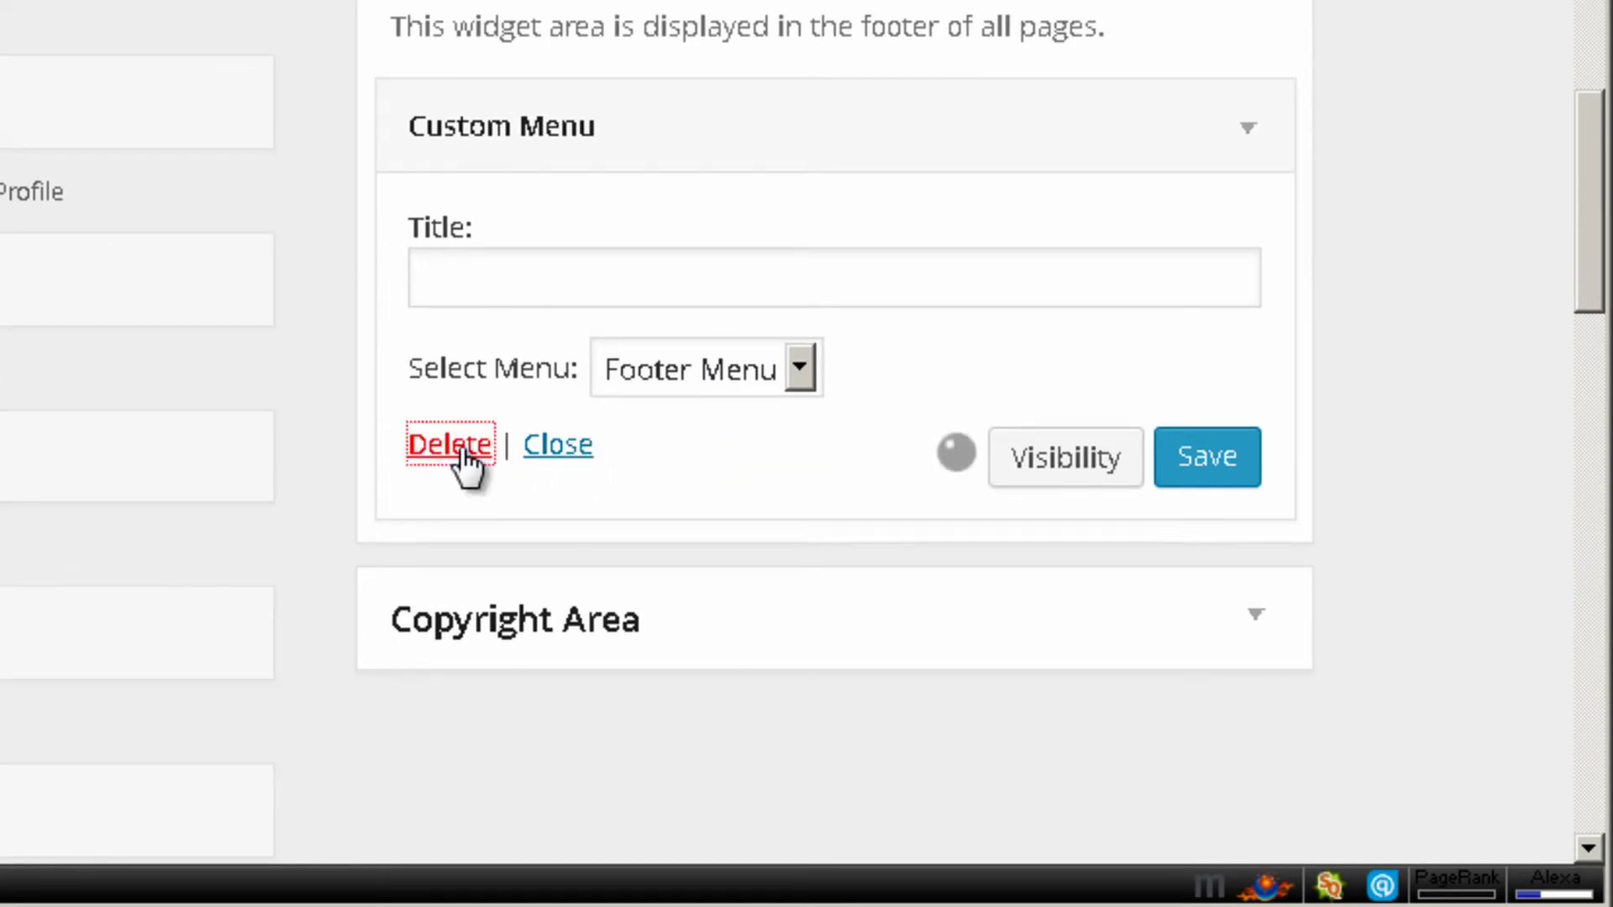
{"action": "scroll", "coordinate": [582, 496], "scroll_direction": "up", "scroll_amount": 10}
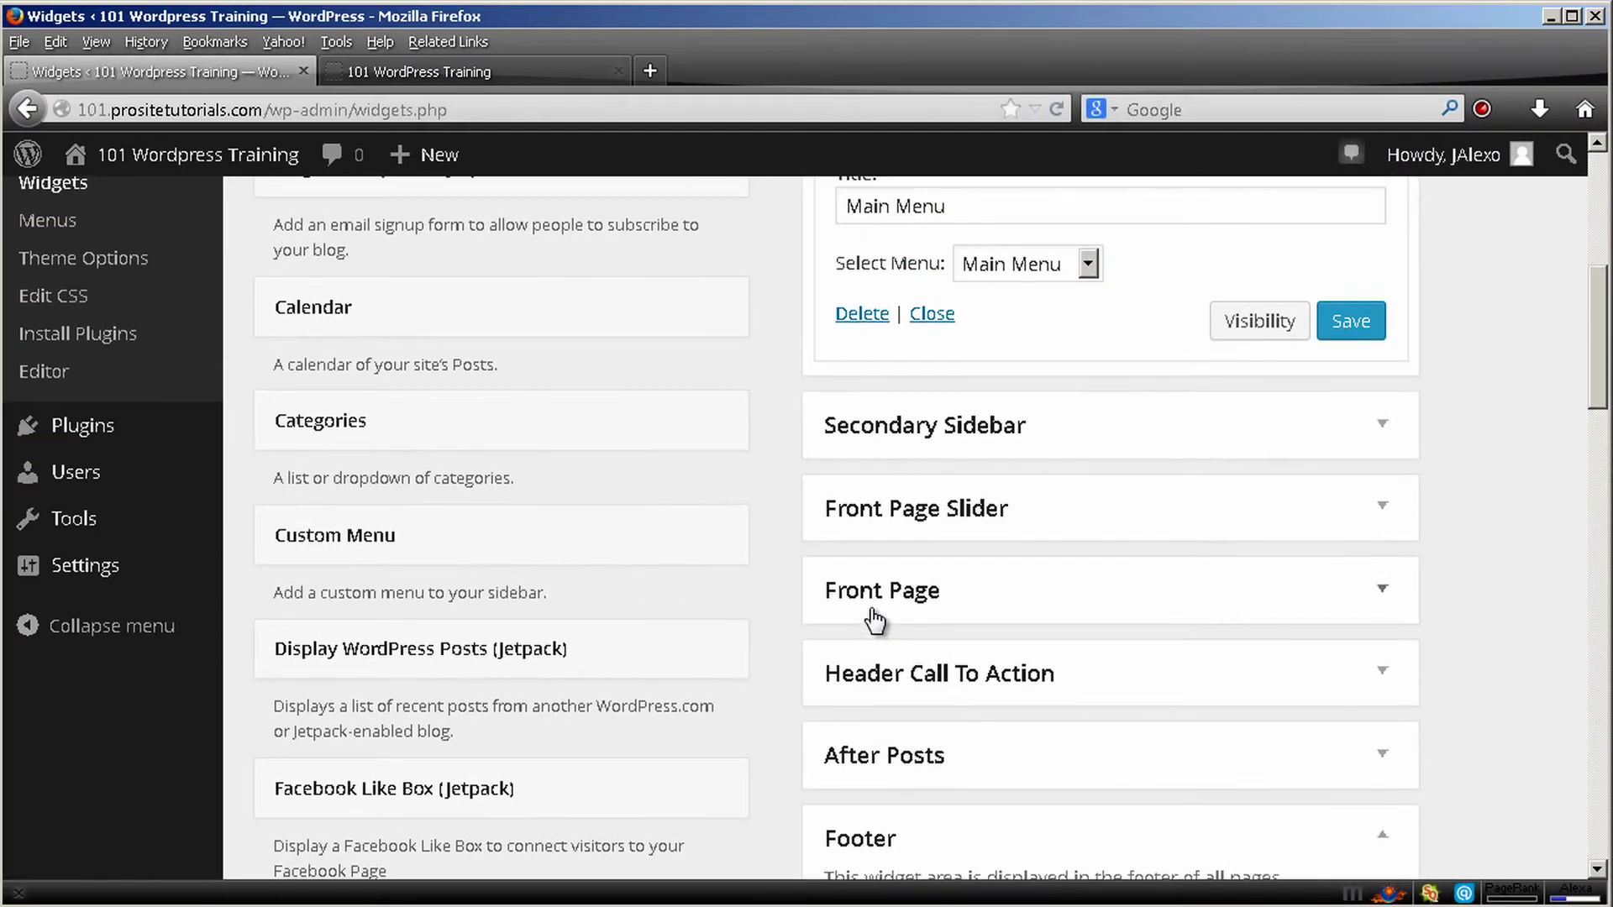
Save the Main Menu widget again and reload the live site to view its sidebar links.
{"action": "left_click", "coordinate": [1348, 475]}
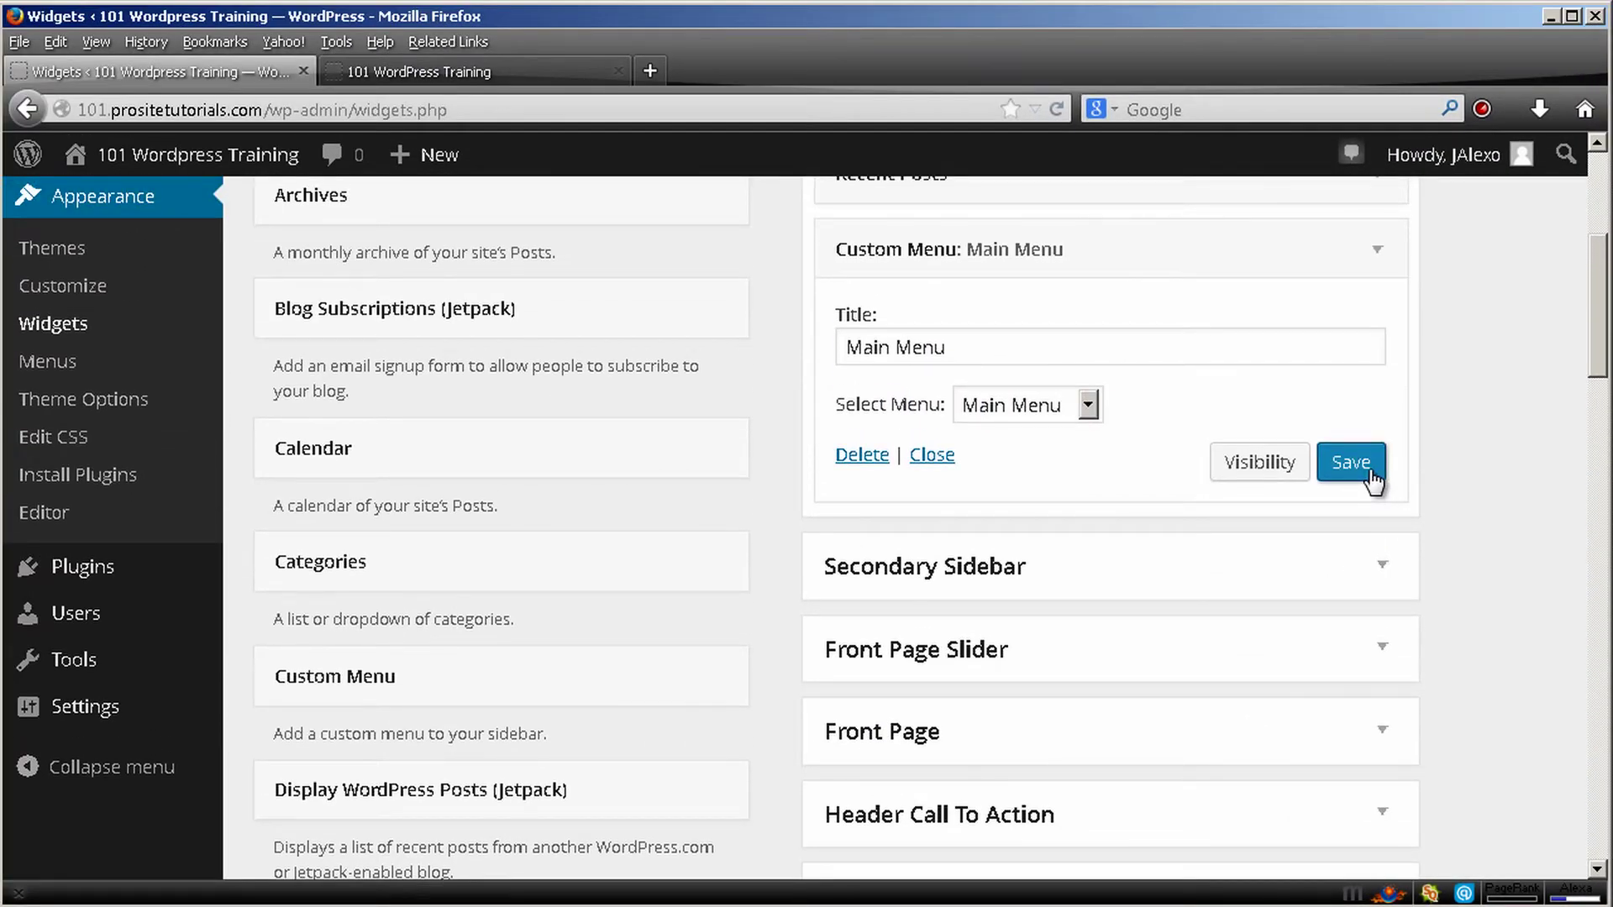
{"action": "scroll", "coordinate": [840, 294], "scroll_direction": "up", "scroll_amount": 3}
{"action": "left_click", "coordinate": [517, 72]}
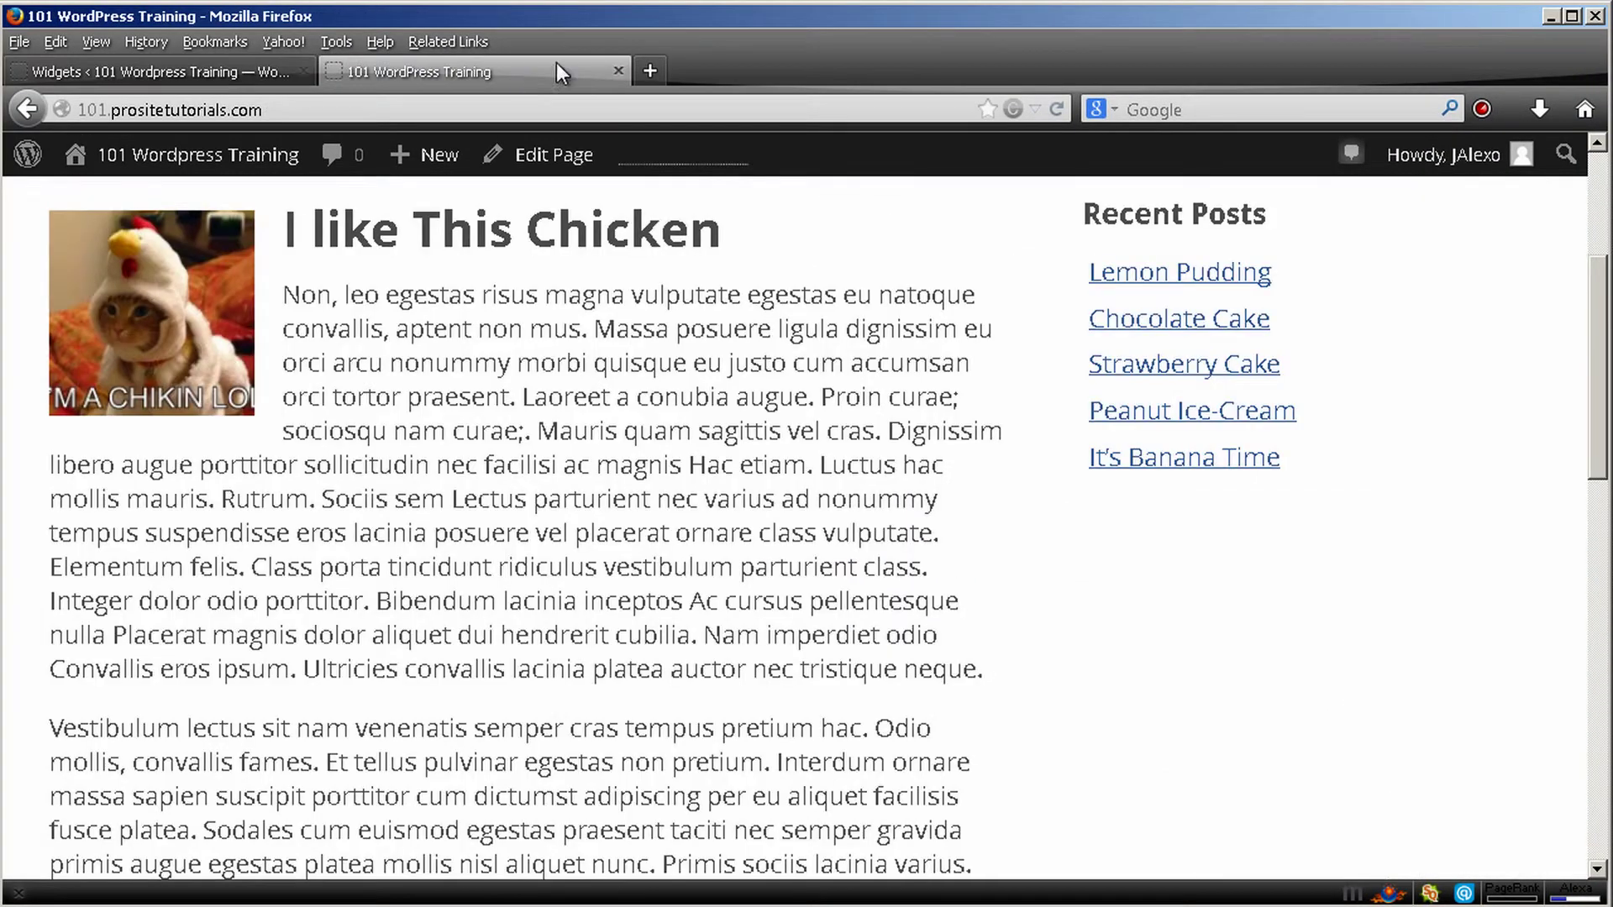
{"action": "left_click", "coordinate": [1056, 109]}
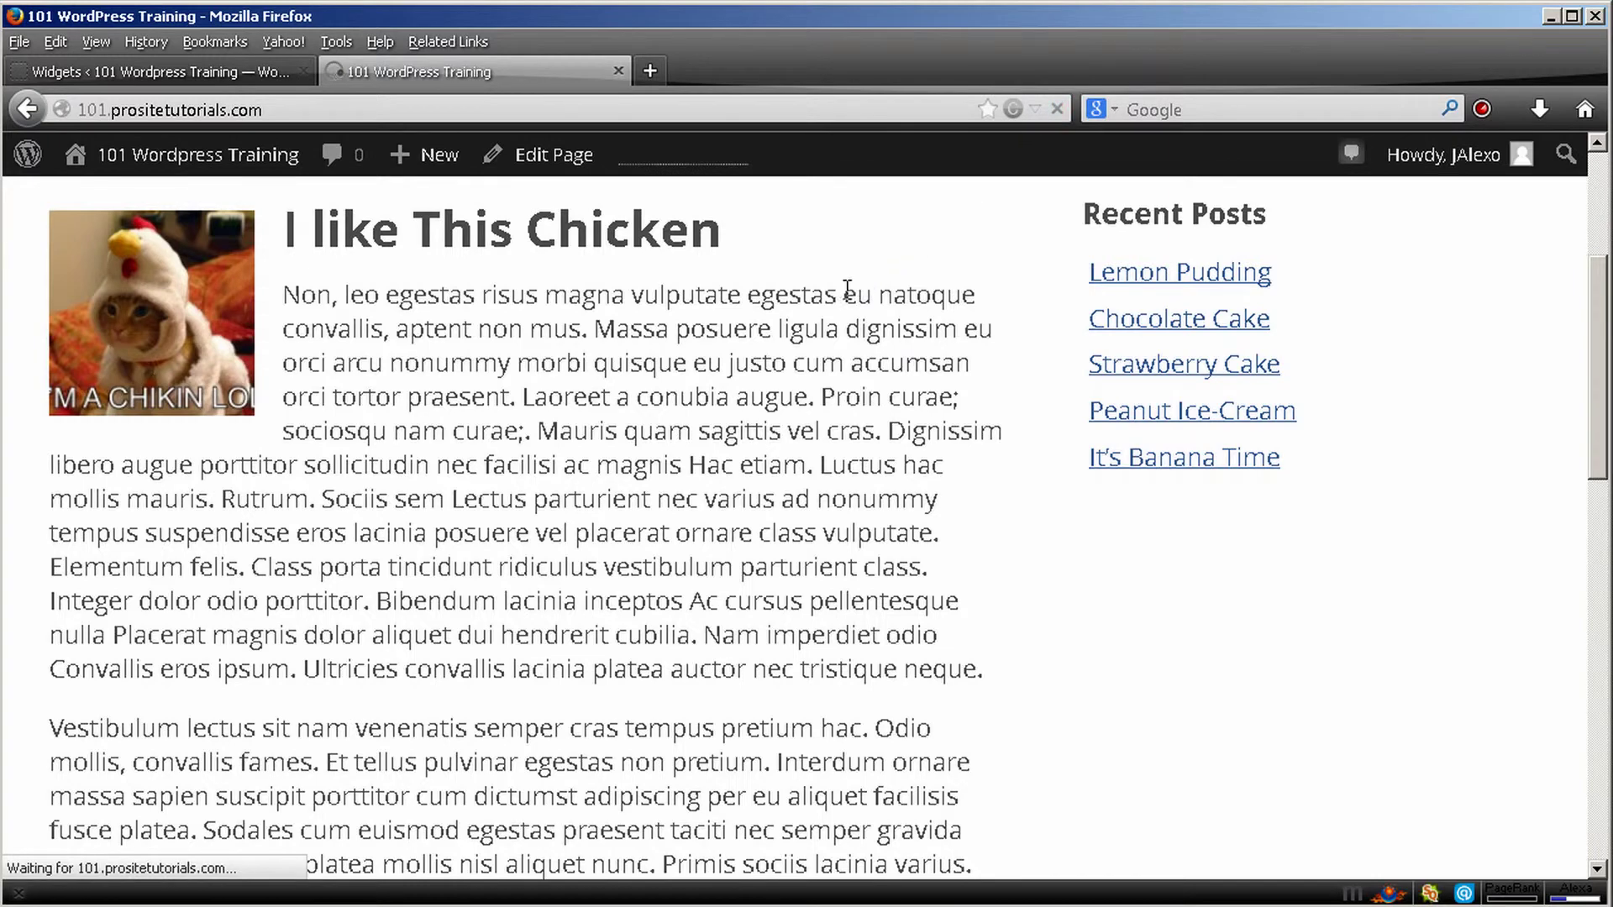
{"action": "scroll", "coordinate": [1177, 353], "scroll_direction": "down", "scroll_amount": 3}
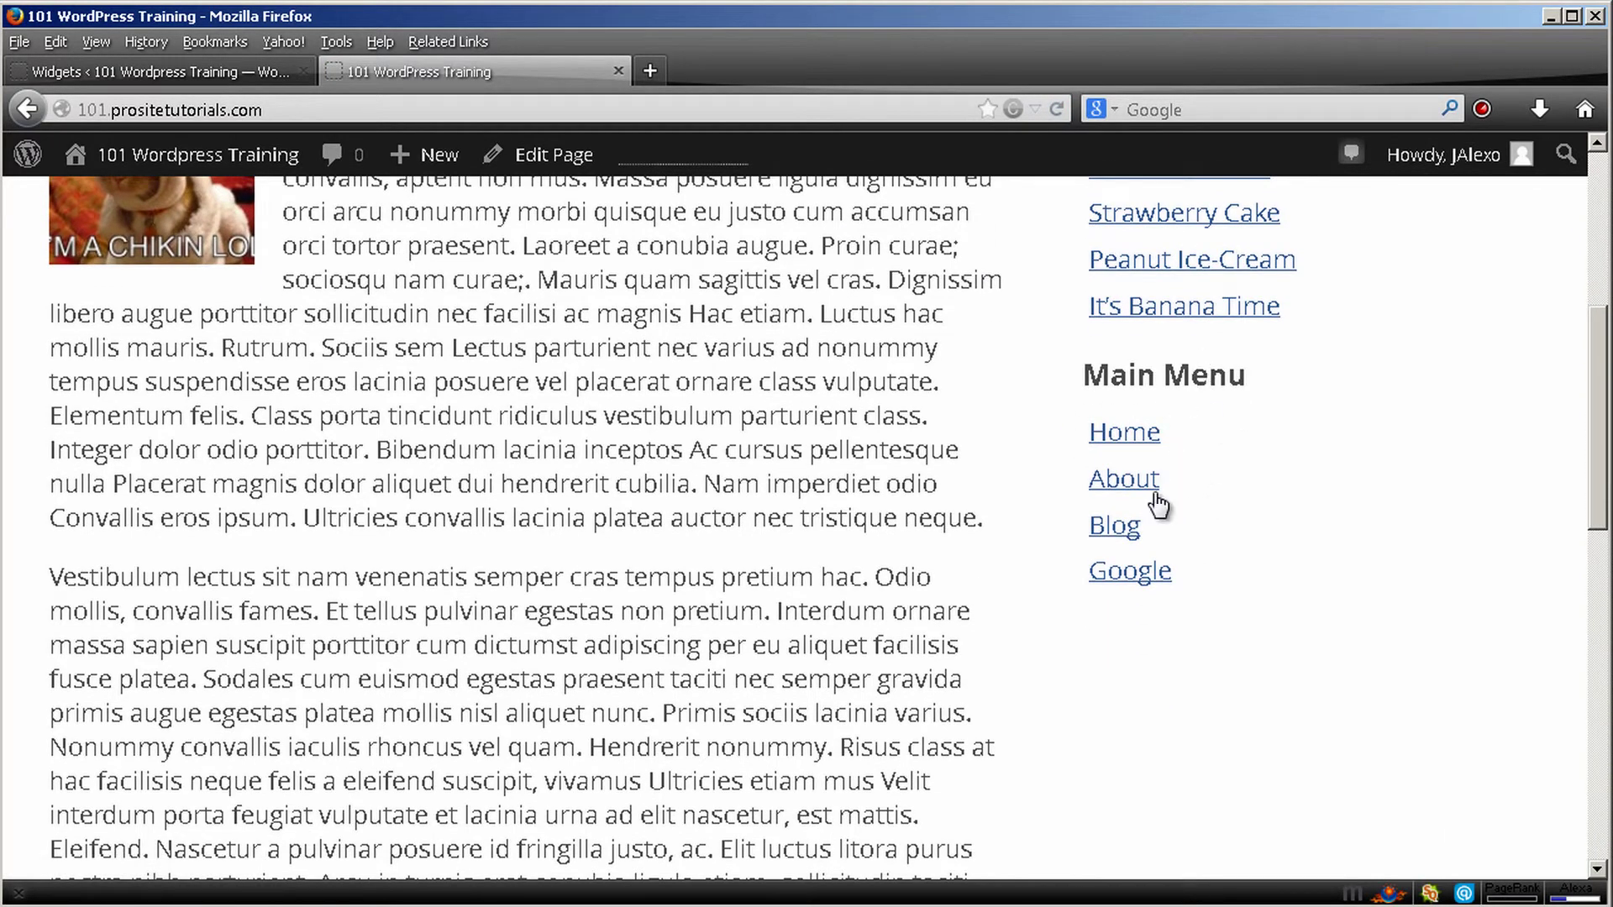
{"action": "scroll", "coordinate": [1149, 515], "scroll_direction": "up", "scroll_amount": 6}
{"action": "scroll", "coordinate": [1156, 516], "scroll_direction": "up", "scroll_amount": 3}
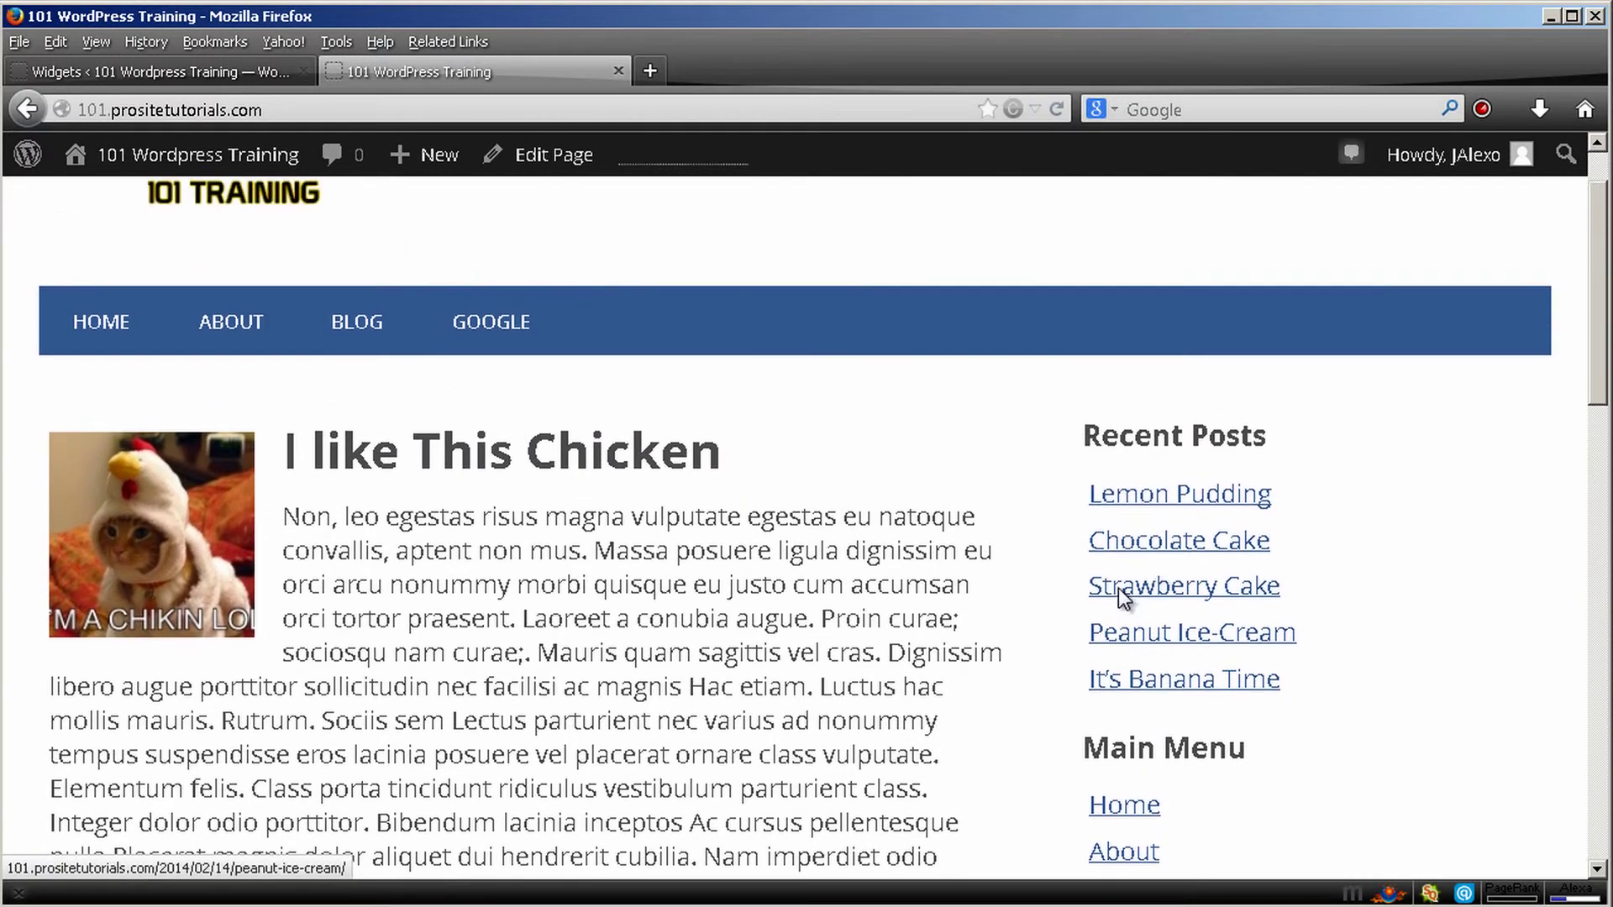